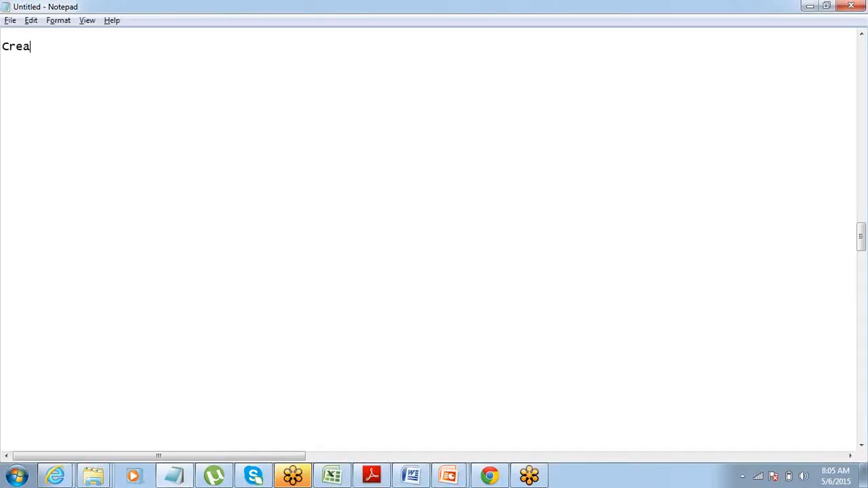
# Step: Type the title 'Creating an App in Salesforce' with a 'Custom Apps' line below it
pyautogui.write('App')
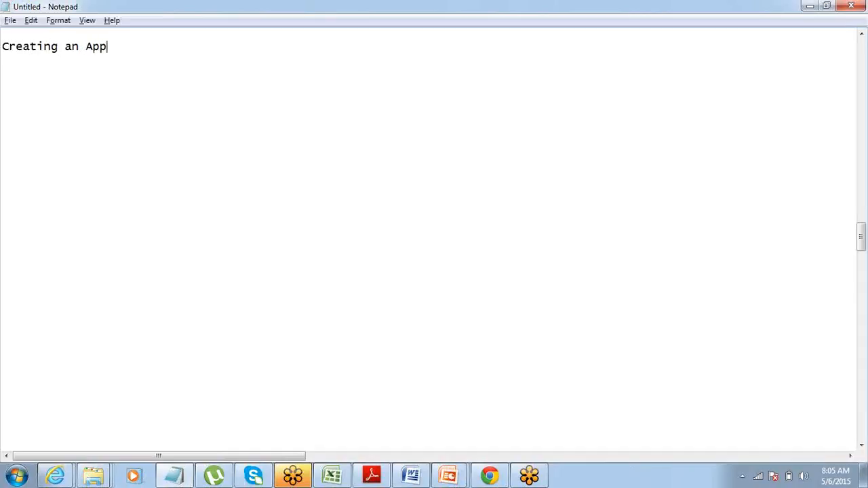
pyautogui.write(' in Salesforce')
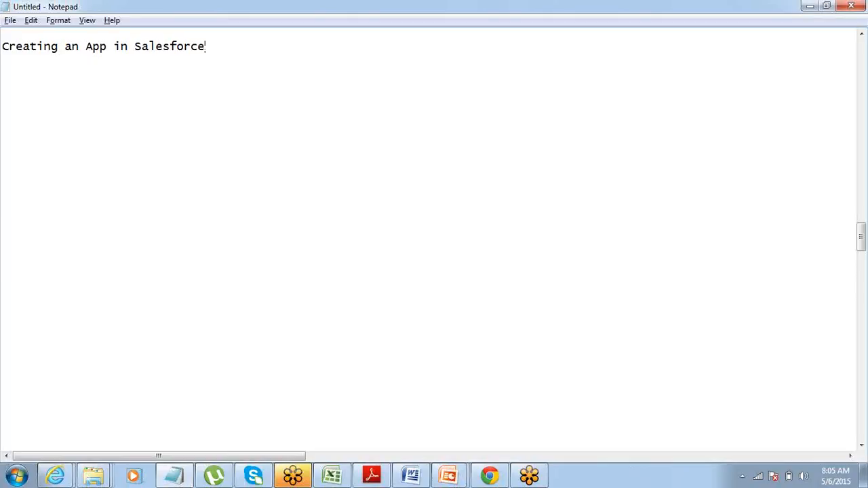
pyautogui.hotkey('ctrl', 'Left')
pyautogui.press('End')
pyautogui.press('Return')
pyautogui.press('Return')
pyautogui.write('Custom Apps')
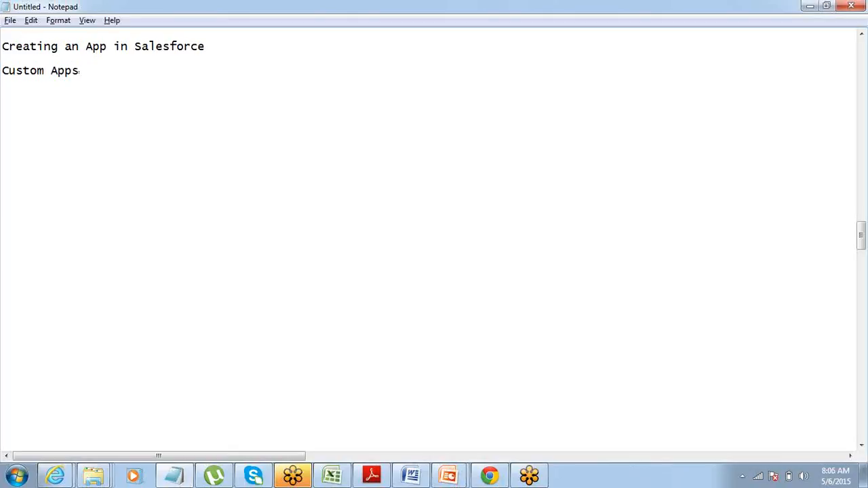
# Step: Add 'MVC Framework', then a 'Salesforce Components:' heading with a 'Model' line beneath it
pyautogui.press('Return')
pyautogui.write('MVC Frame')
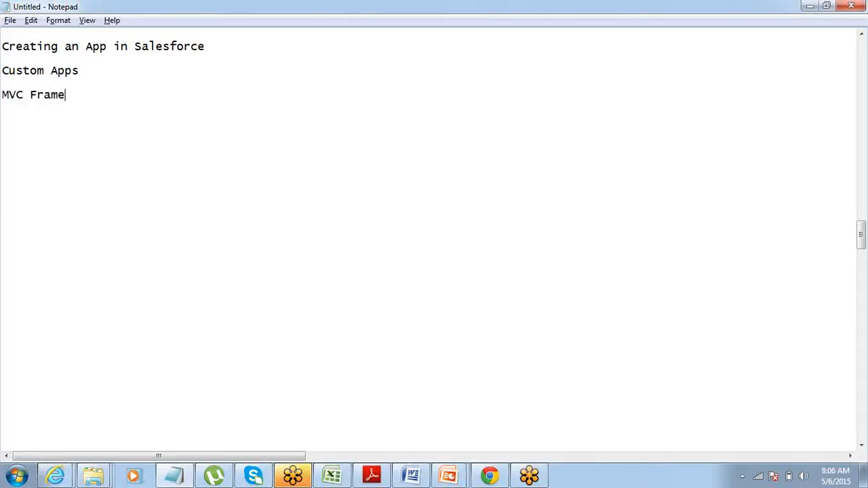
pyautogui.write('work')
pyautogui.press('Return')
pyautogui.press('Return')
pyautogui.write('Salesfor')
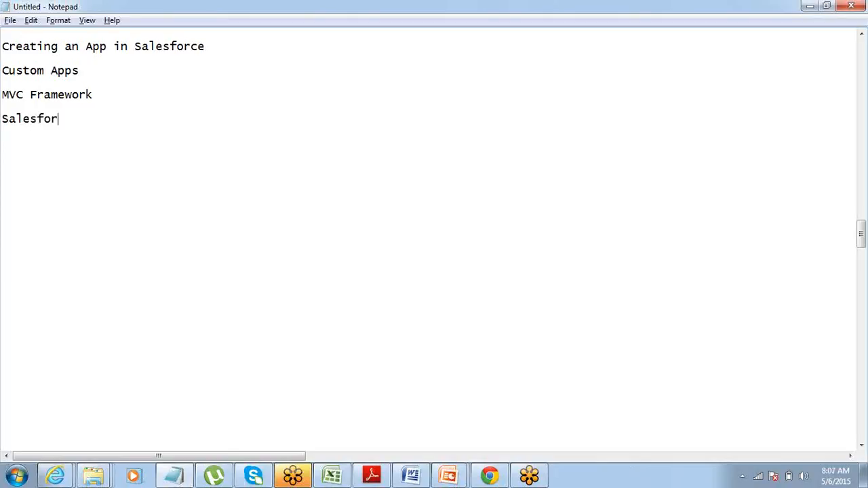
pyautogui.write('ce Component')
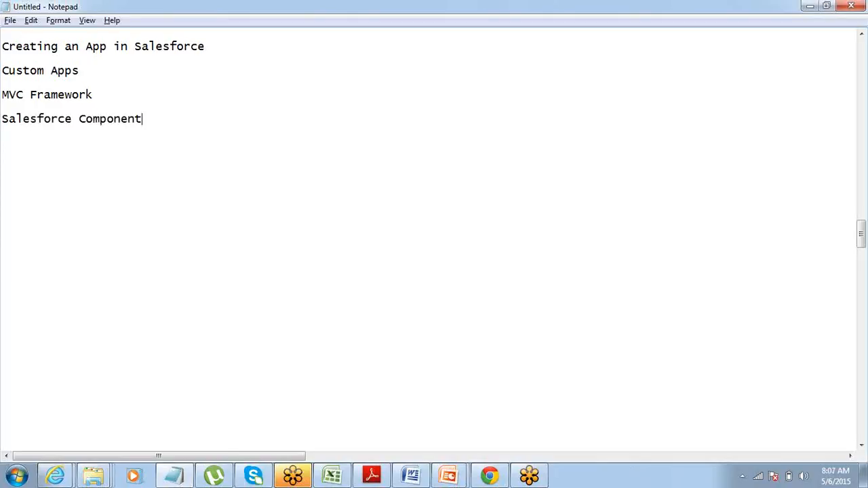
pyautogui.write('s:')
pyautogui.press('Return')
pyautogui.write('Model')
# Step: Under Model, add indented 'Objects' and 'Fields' entries
pyautogui.press('Return')
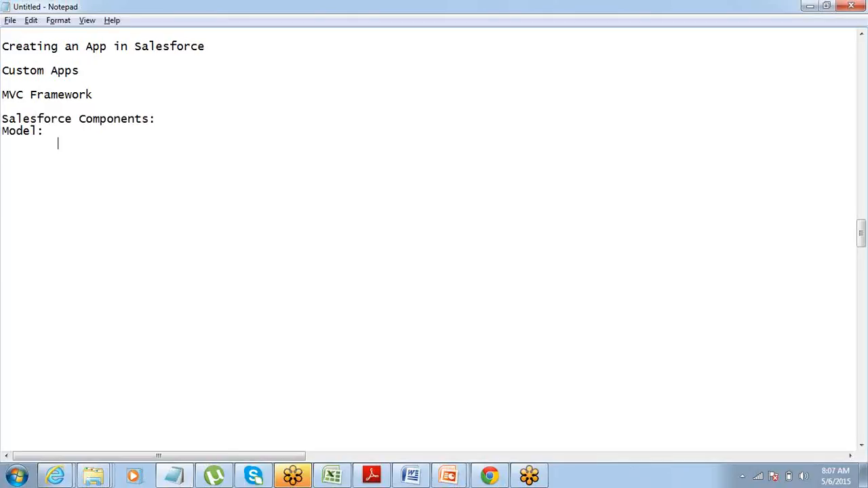
pyautogui.write("Object's")
pyautogui.press('Return')
pyautogui.press('Tab')
pyautogui.press('Tab')
pyautogui.press('BackSpace')
pyautogui.write('Fields')
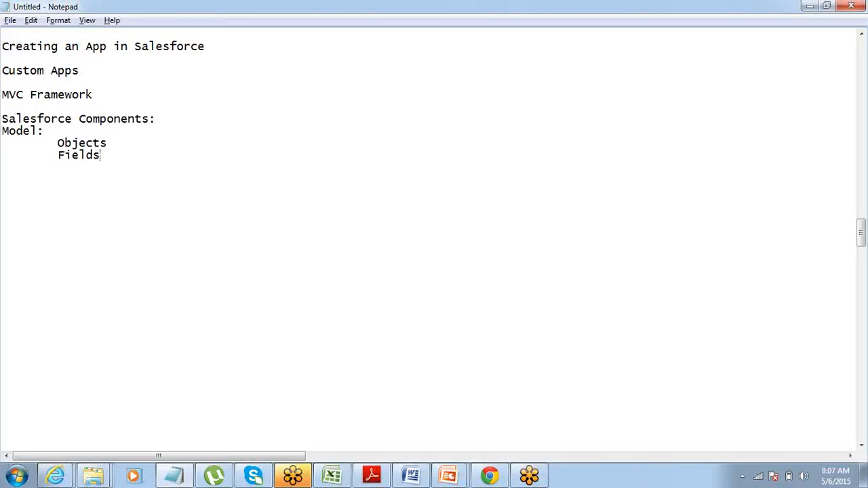
# Step: Extend them to 'Objects (Table)' and 'Fields (Columns in table)', then begin a 'View:' line
pyautogui.click(102, 144)
pyautogui.write('( Table)')
pyautogui.press('BackSpace')
pyautogui.doubleClick(59, 143)
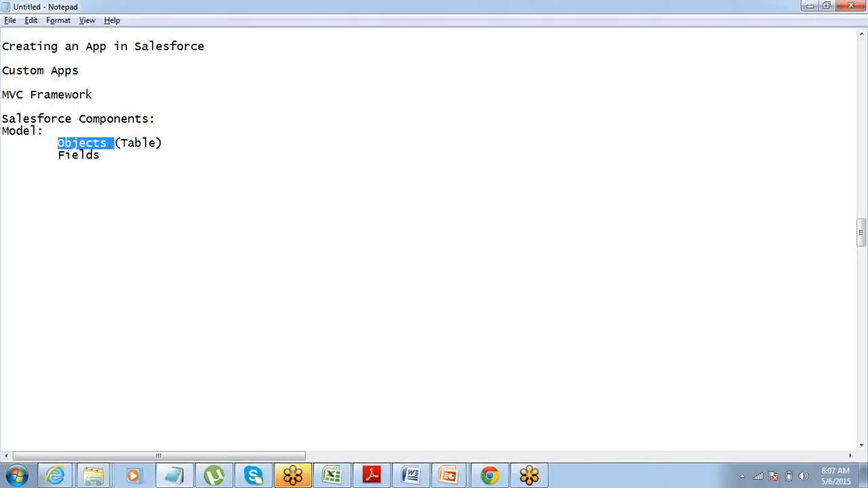
pyautogui.click(164, 143)
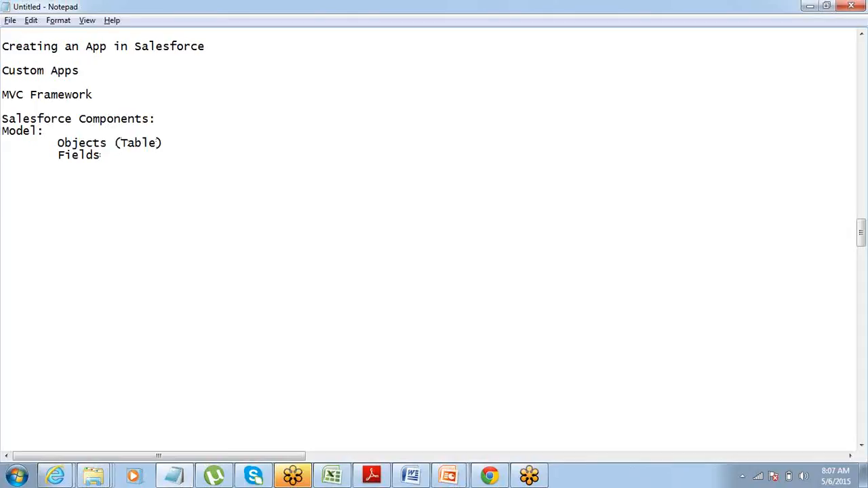
pyautogui.write('(Columns in')
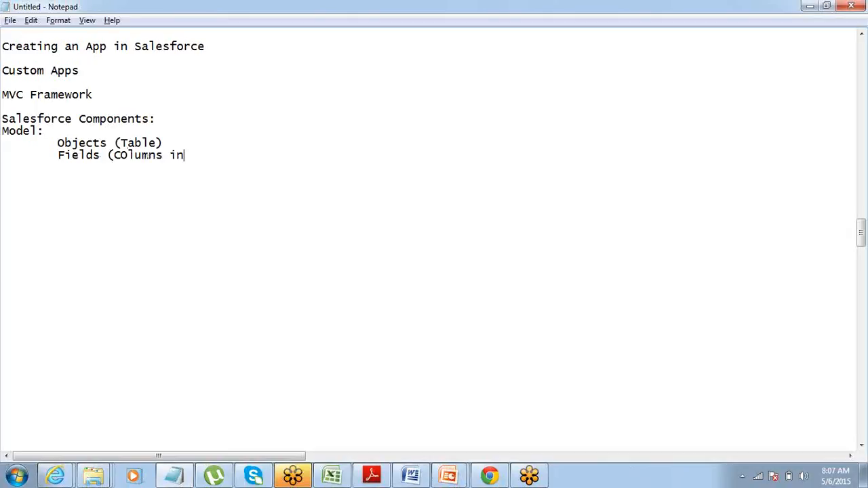
pyautogui.write(' table)')
pyautogui.press('Return')
pyautogui.press('Return')
pyautogui.press('Return')
pyautogui.write('View')
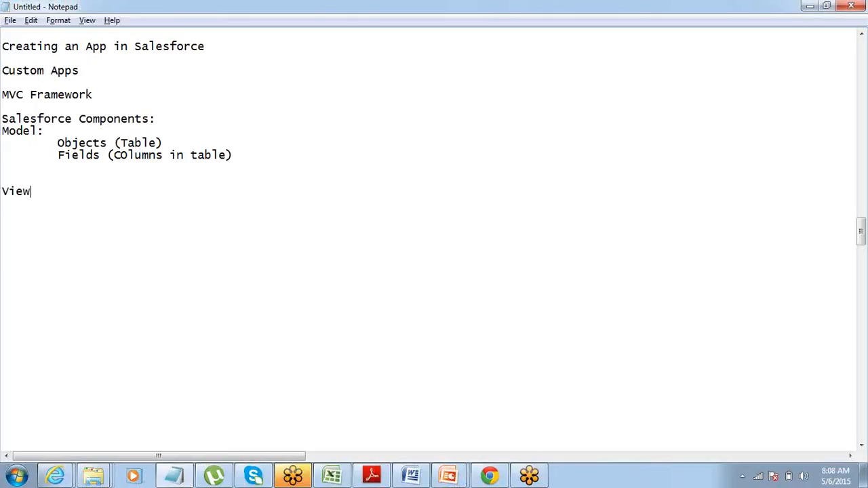
pyautogui.write(':')
# Step: Under View:, list the indented entries Page, Tabs and App
pyautogui.press('Return')
pyautogui.press('Tab')
pyautogui.write('Page(')
pyautogui.press('BackSpace')
pyautogui.press('Return')
pyautogui.press('Tab')
pyautogui.write('Tabs')
pyautogui.press('Return')
pyautogui.press('Tab')
pyautogui.write('App')
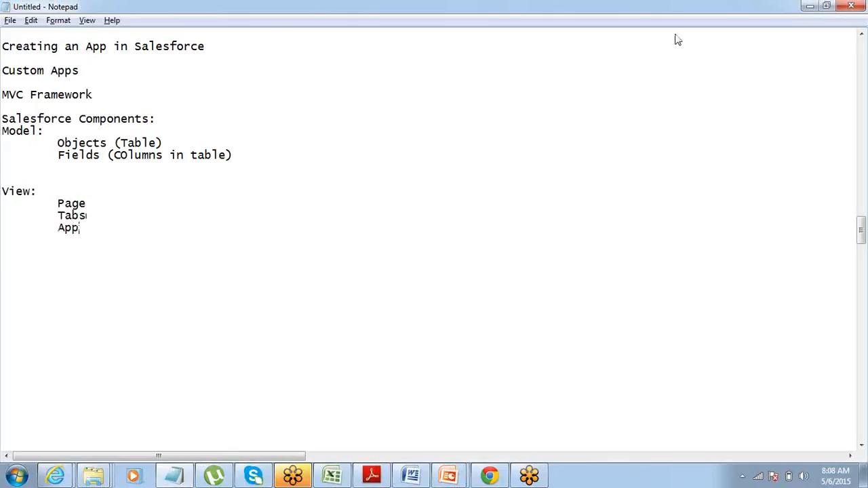
pyautogui.click(779, 114)
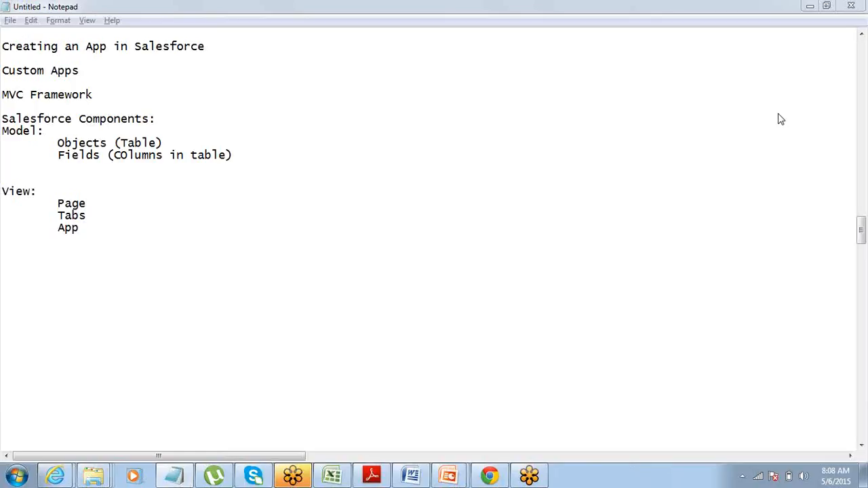
pyautogui.hotkey('alt', 'Tab')
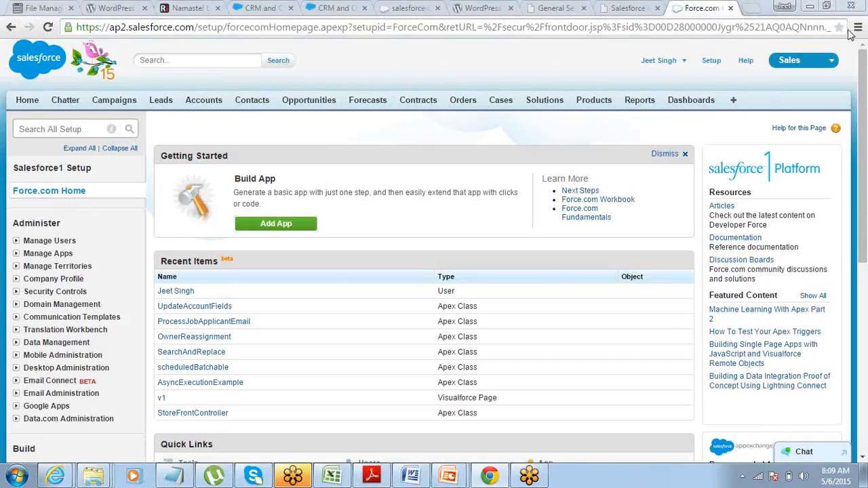
# Step: Scroll through the Force.com Home setup page, then go to the Accounts tab
pyautogui.moveTo(864, 49)
pyautogui.mouseDown()
pyautogui.moveTo(865, 122)
pyautogui.moveTo(865, 45)
pyautogui.mouseUp()
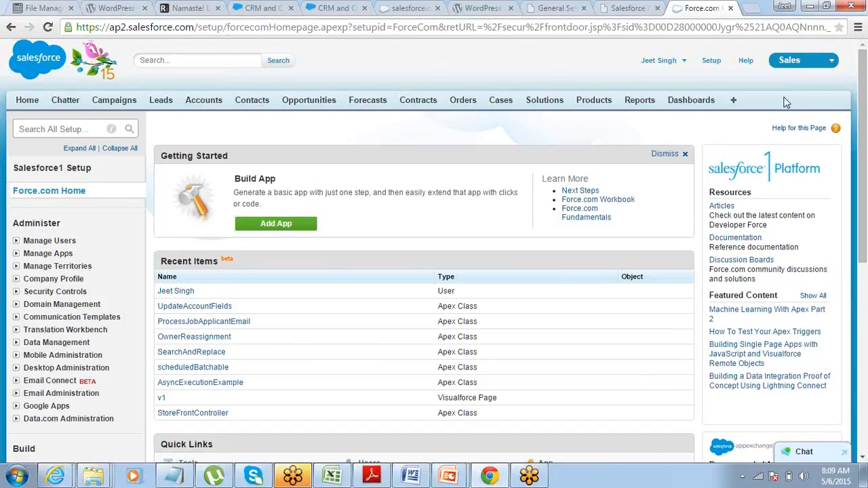
pyautogui.moveTo(866, 87); pyautogui.dragTo(866, 185)
pyautogui.scroll(3, 866, 184)
pyautogui.click(211, 106)
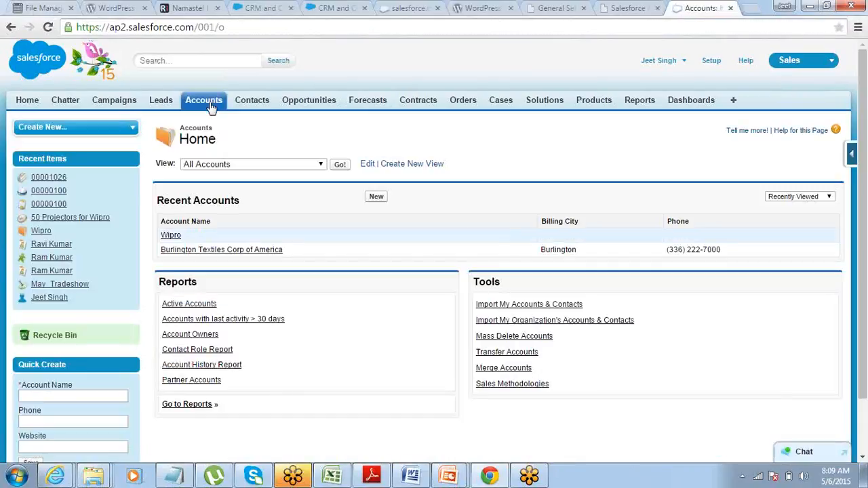
# Step: Open the Burlington Textiles Corp of America account and pluralise the notes' entries to Pages and Apps
pyautogui.click(200, 250)
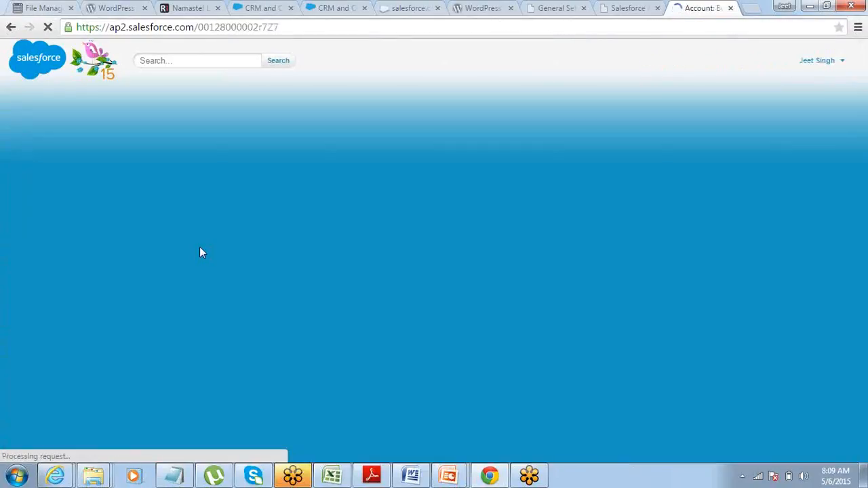
pyautogui.hotkey('alt', 'Tab')
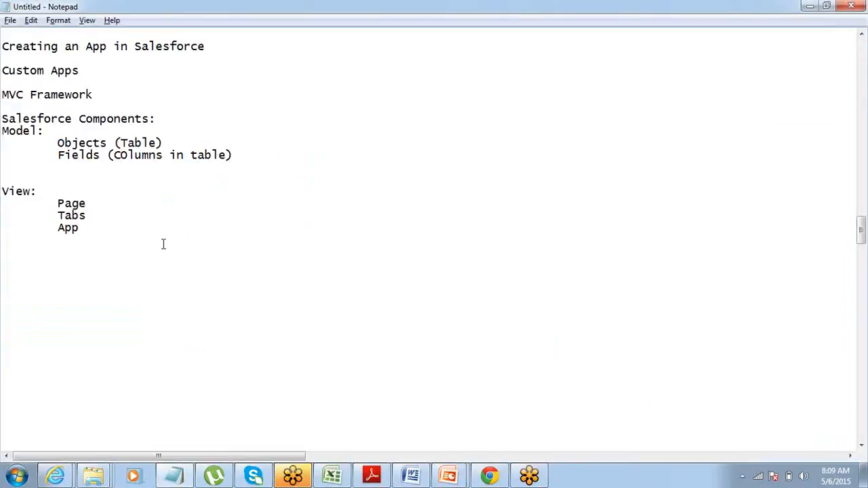
pyautogui.click(88, 207)
pyautogui.write('s')
pyautogui.hotkey('alt', 'Tab')
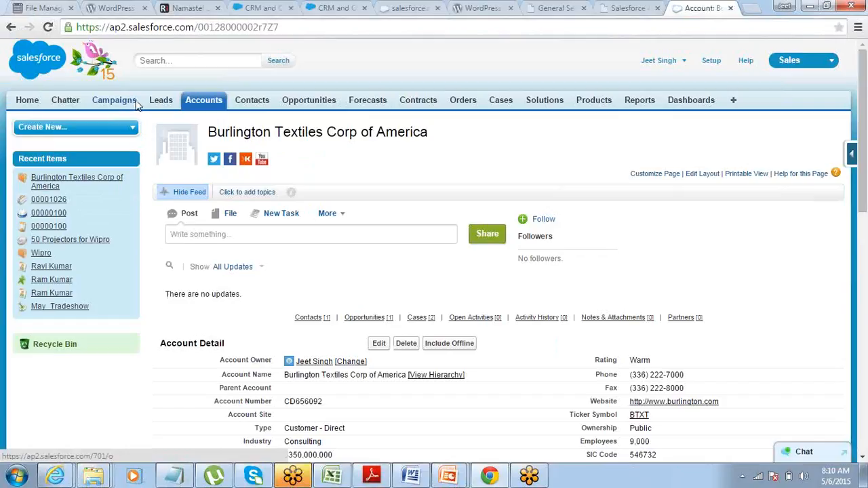
pyautogui.hotkey('alt', 'Tab')
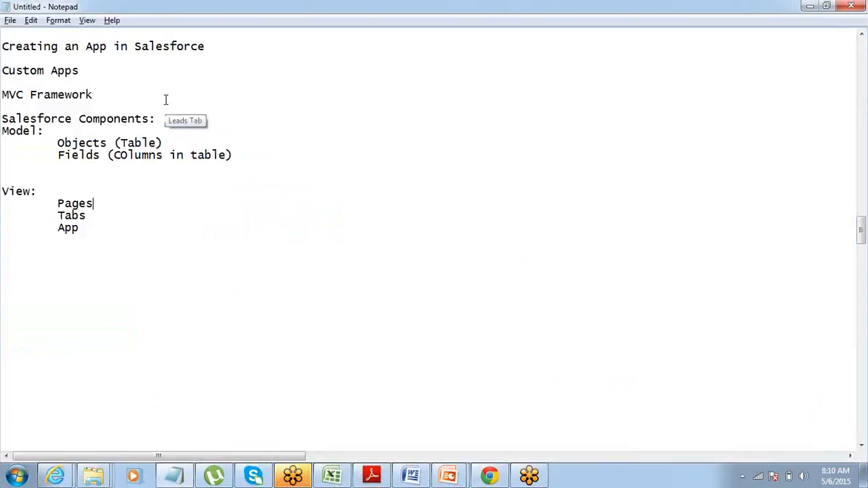
pyautogui.write('s')
pyautogui.hotkey('alt', 'Tab')
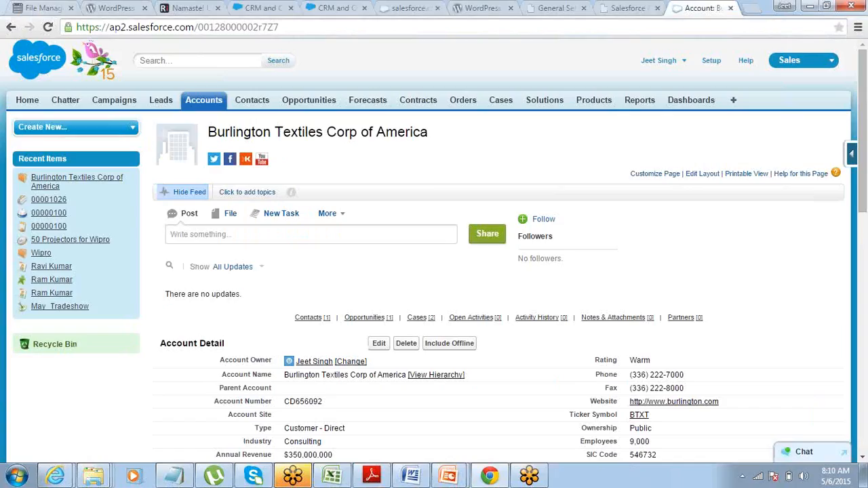
# Step: Switch Salesforce to the Marketing app
pyautogui.click(823, 65)
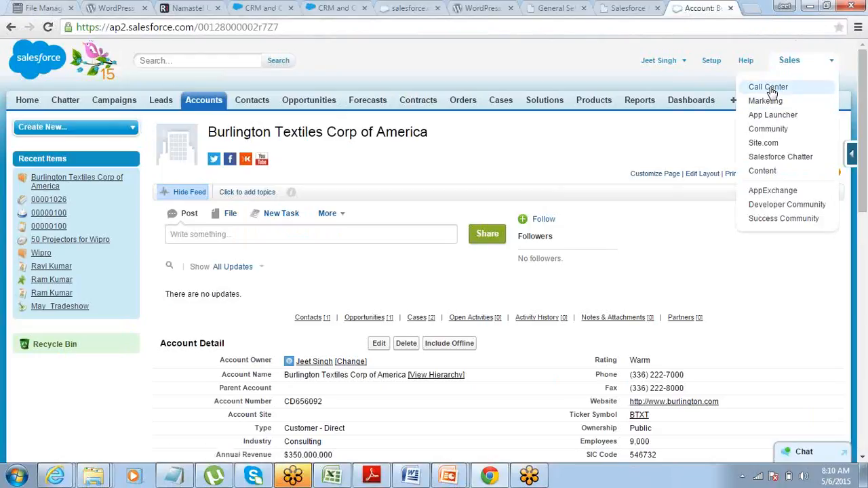
pyautogui.click(756, 102)
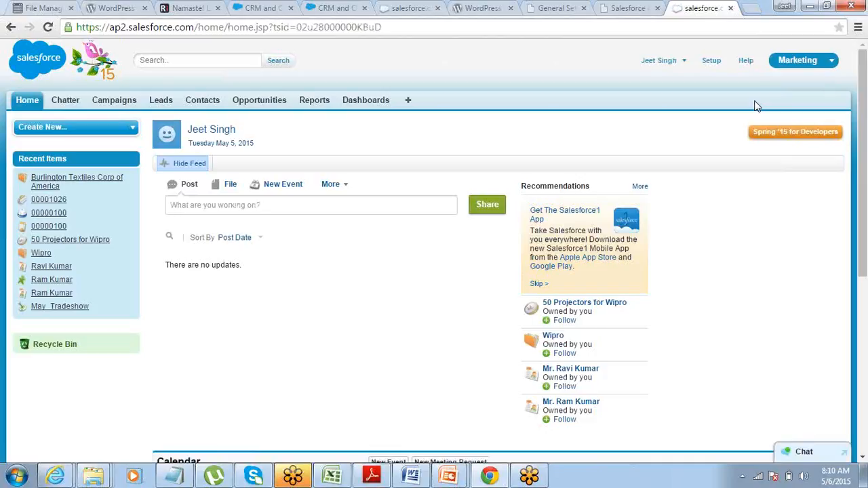
pyautogui.hotkey('alt', 'Tab')
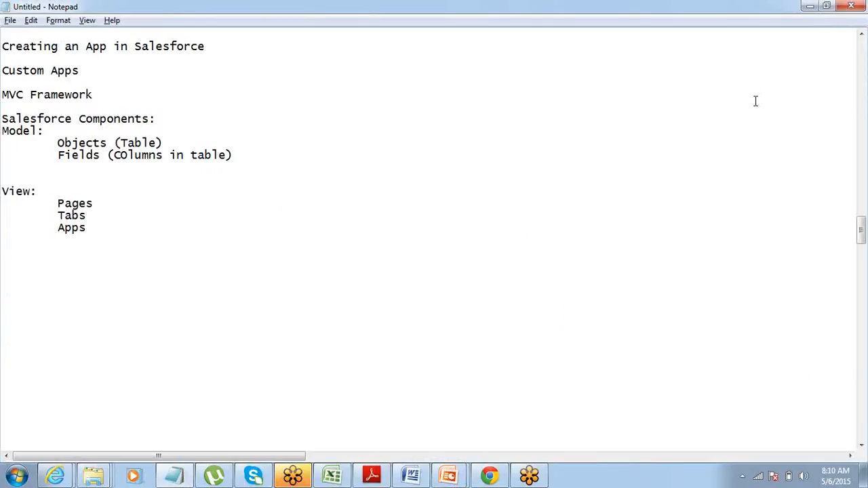
# Step: Add a 'Controller:' section with an indented 'Logics' entry
pyautogui.press('Return')
pyautogui.press('Return')
pyautogui.write('Controller:')
pyautogui.press('Return')
pyautogui.press('Tab')
pyautogui.write('Logics')
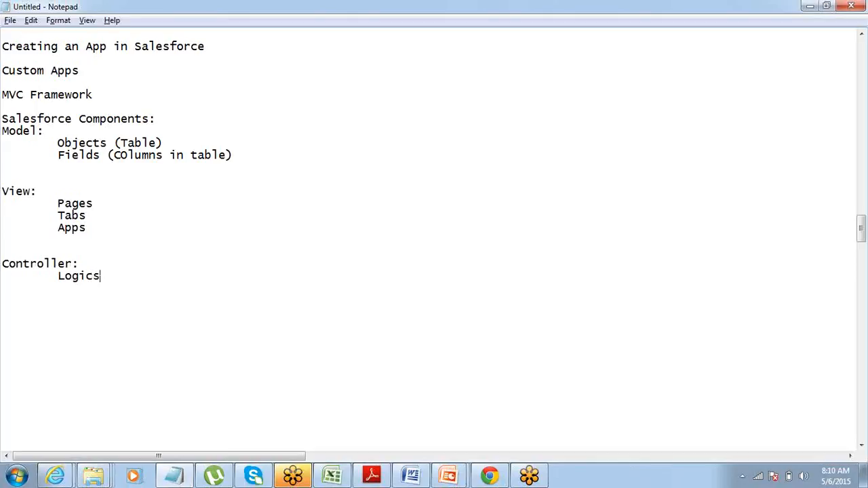
# Step: Select the notes from Objects (Table) through Apps, then move to Excel
pyautogui.press('Down')
pyautogui.hotkey('shift', 'Down')
pyautogui.hotkey('shift', 'Down')
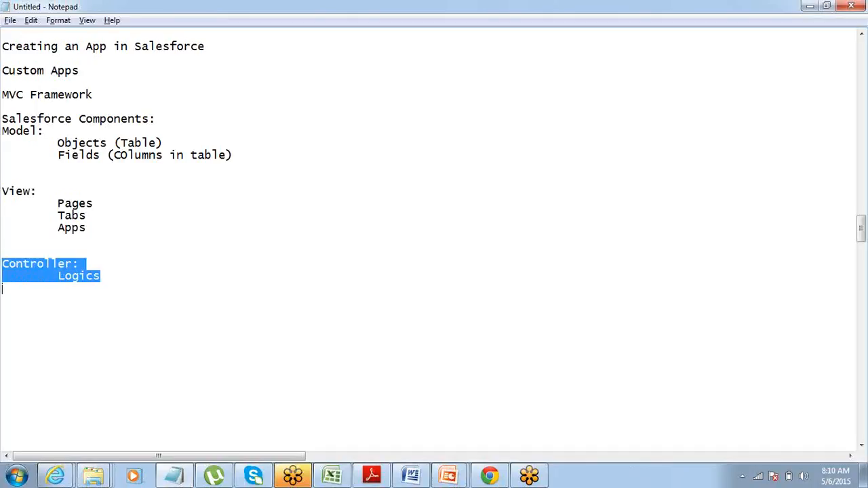
pyautogui.press('Up')
pyautogui.press('Up')
pyautogui.press('Up')
pyautogui.press('Up')
pyautogui.press('Up')
pyautogui.press('Up')
pyautogui.press('Up')
pyautogui.press('Up')
pyautogui.press('Up')
pyautogui.press('Up')
pyautogui.press('Up')
pyautogui.press('Up')
pyautogui.press('Up')
pyautogui.press('Up')
pyautogui.press('Up')
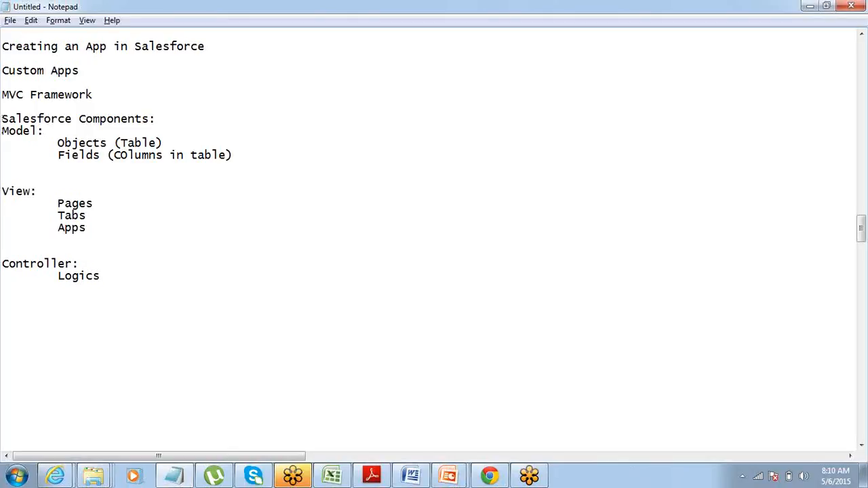
pyautogui.hotkey('shift', 'Down')
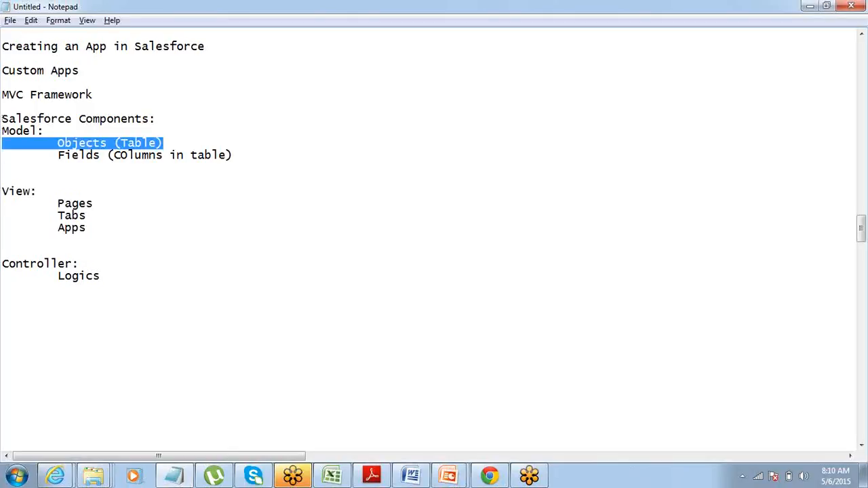
pyautogui.hotkey('shift', 'Down')
pyautogui.hotkey('shift', 'Down')
pyautogui.hotkey('shift', 'Down')
pyautogui.hotkey('shift', 'Down')
pyautogui.hotkey('shift', 'Down')
pyautogui.hotkey('shift', 'Down')
pyautogui.hotkey('shift', 'Down')
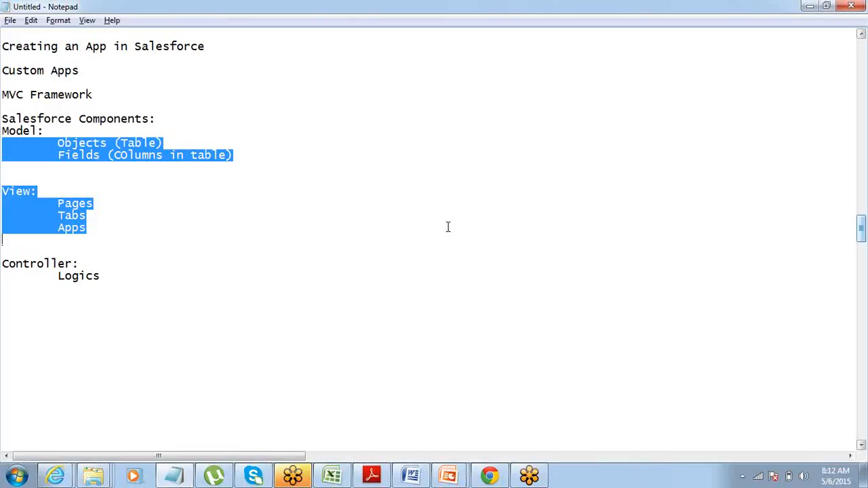
pyautogui.click(829, 330)
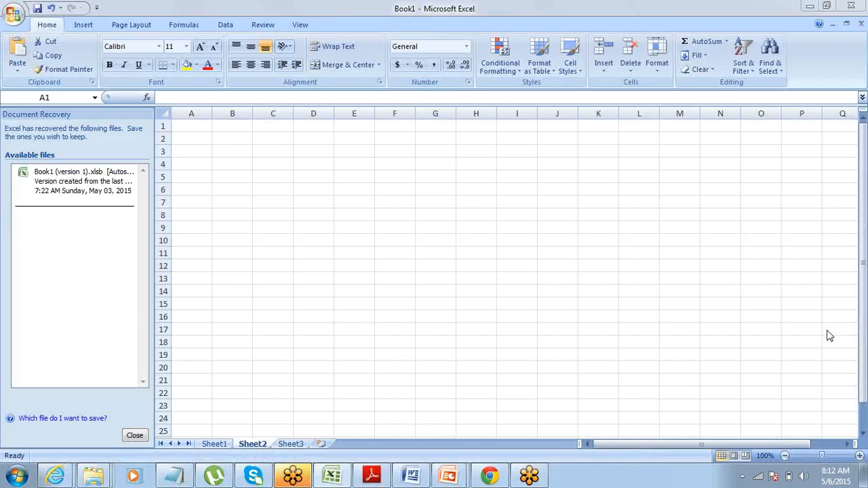
# Step: Discard the recovered Excel files, select cell B2, and bring the Notepad notes forward
pyautogui.click(135, 436)
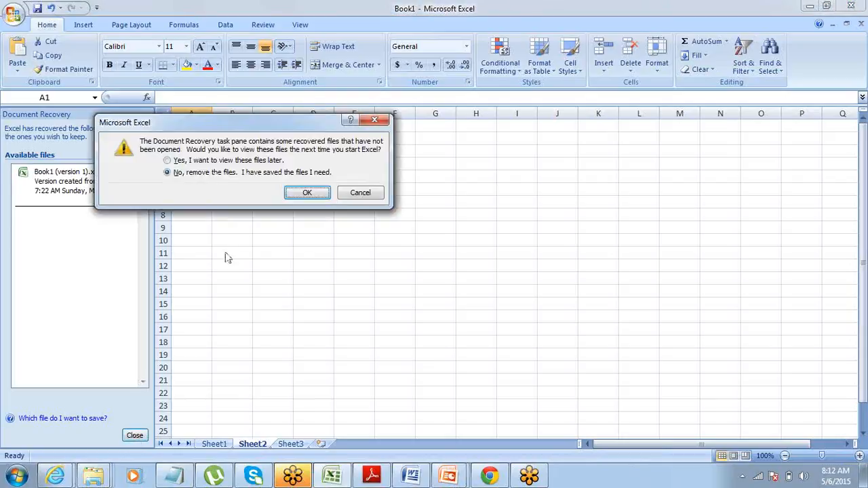
pyautogui.click(312, 193)
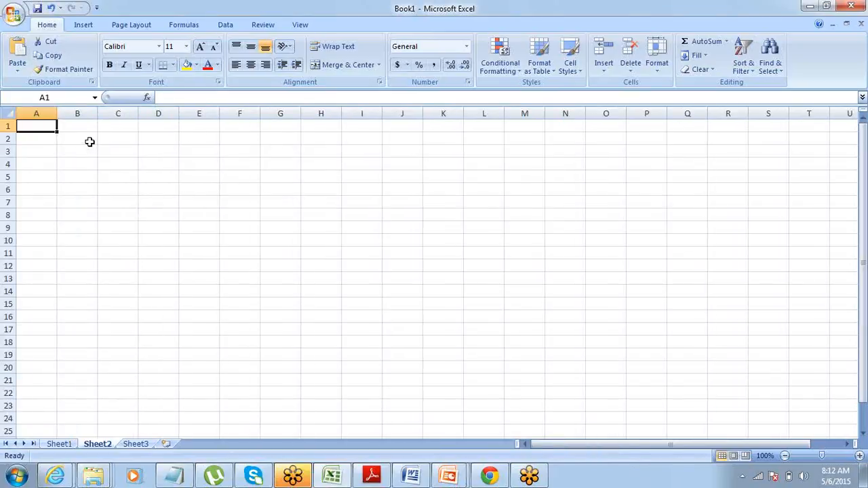
pyautogui.click(90, 141)
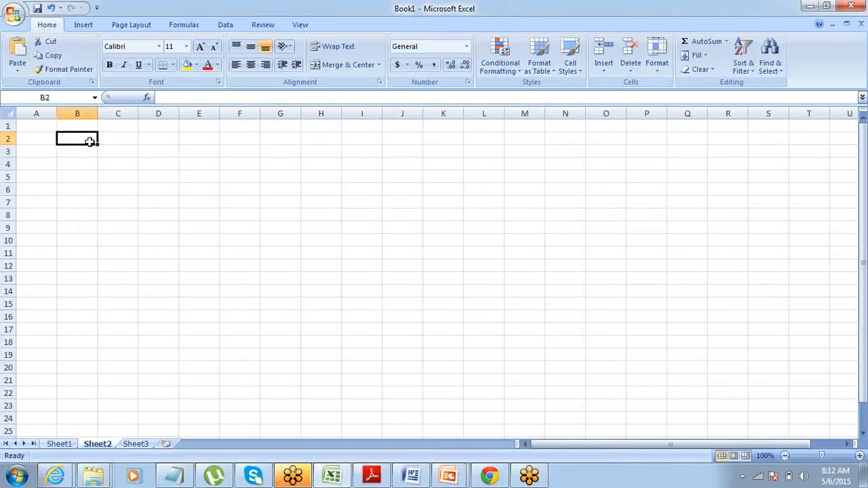
pyautogui.click(163, 481)
# Step: Add a 'Project Management App:' heading a few lines below Logics in the notes
pyautogui.click(113, 276)
pyautogui.press('Return')
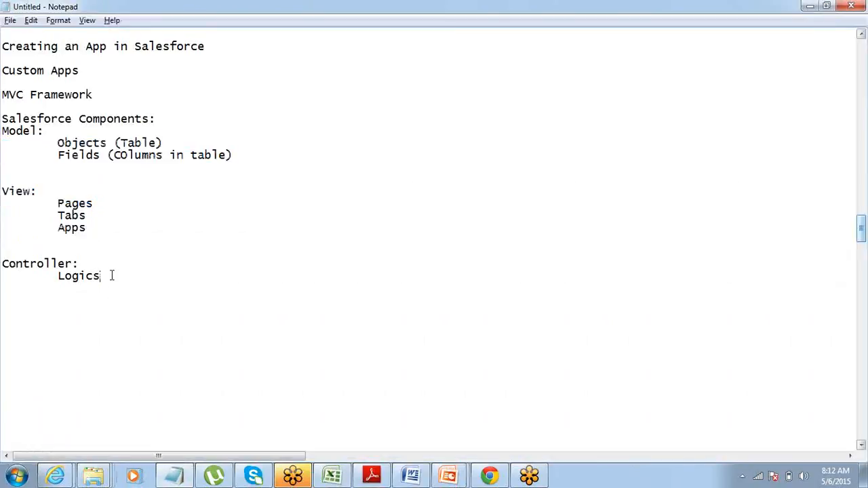
pyautogui.press('Return')
pyautogui.press('Return')
pyautogui.press('Return')
pyautogui.write('Project Management App')
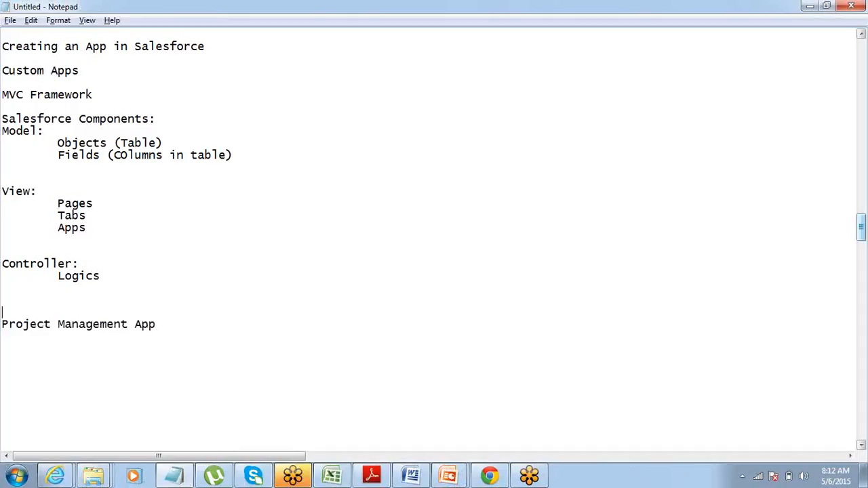
pyautogui.write(':')
pyautogui.press('Return')
pyautogui.hotkey('alt', 'Tab')
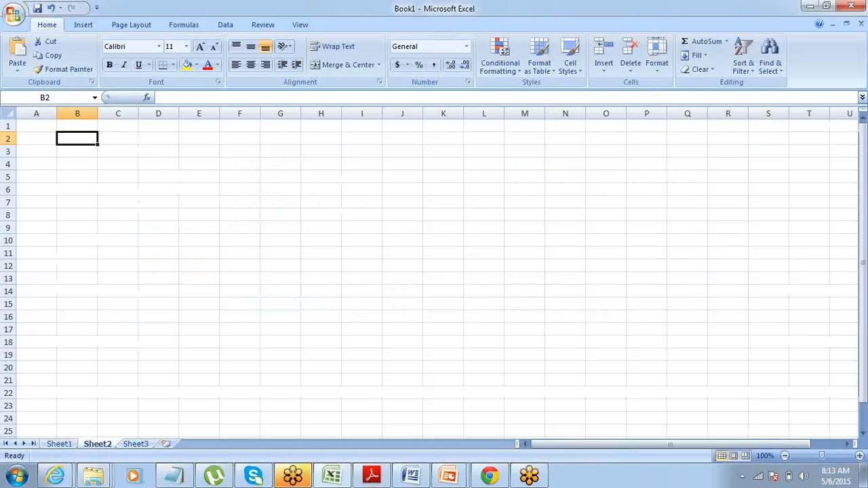
# Step: Merge and centre B2:C2 with the bold heading 'Projects'
pyautogui.moveTo(68, 138); pyautogui.dragTo(120, 139)
pyautogui.click(351, 68)
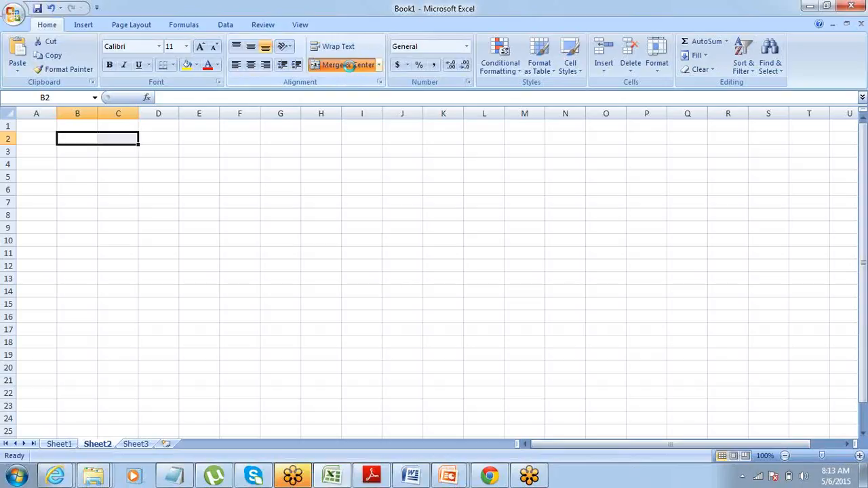
pyautogui.write('Projects')
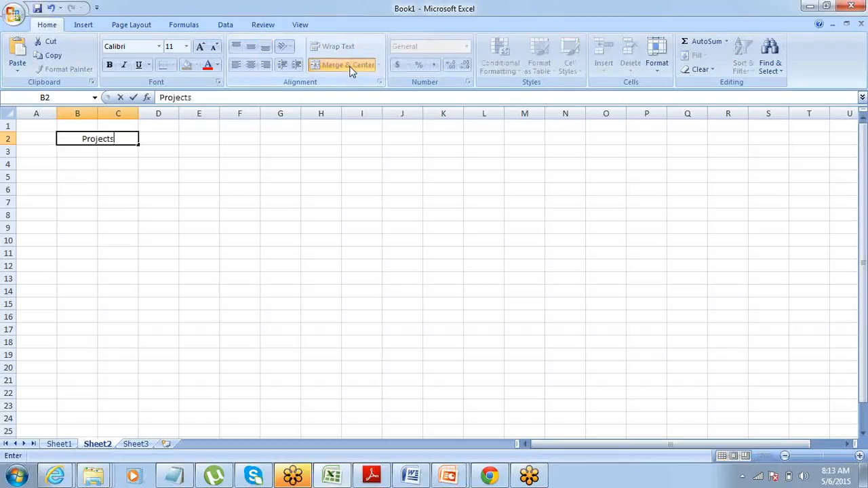
pyautogui.press('Return')
pyautogui.press('Up')
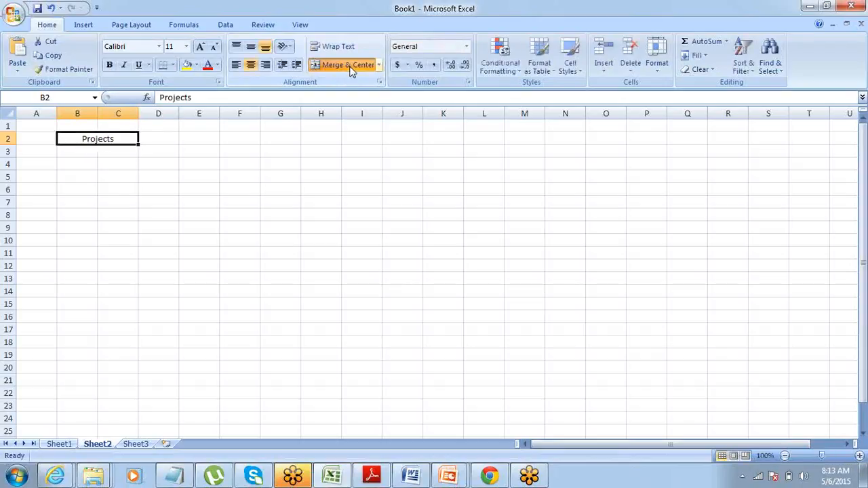
pyautogui.hotkey('ctrl', 'b')
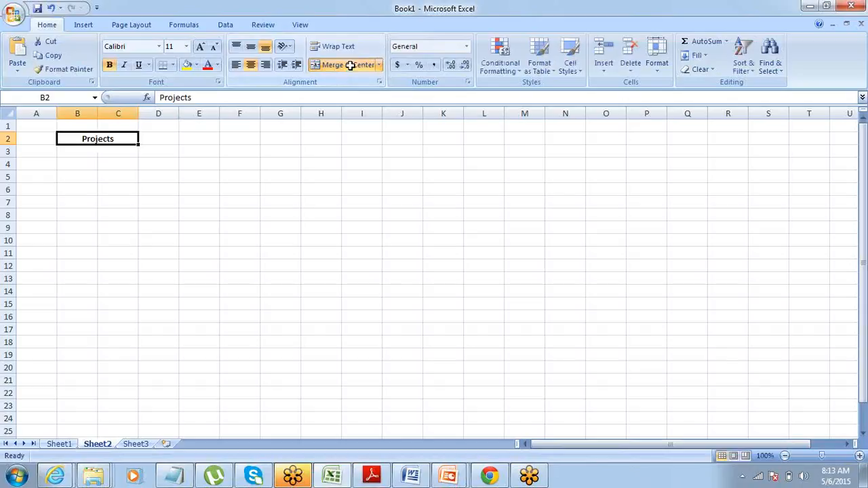
pyautogui.moveTo(502, 475)
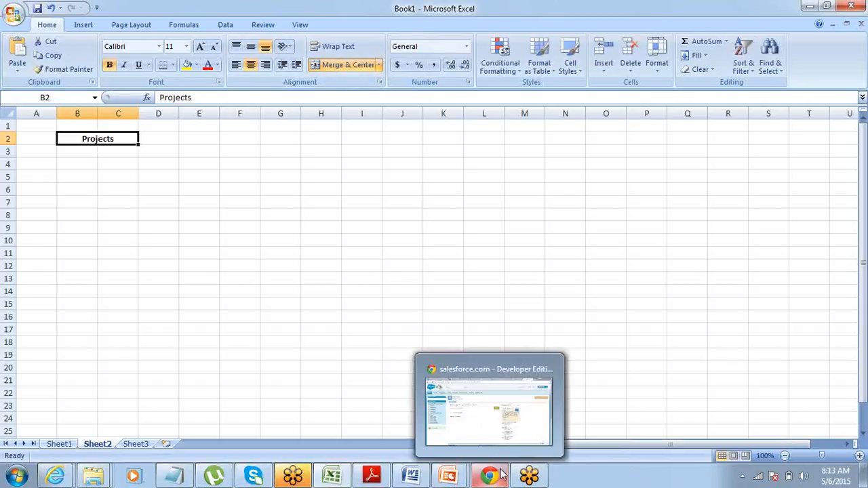
pyautogui.click(493, 375)
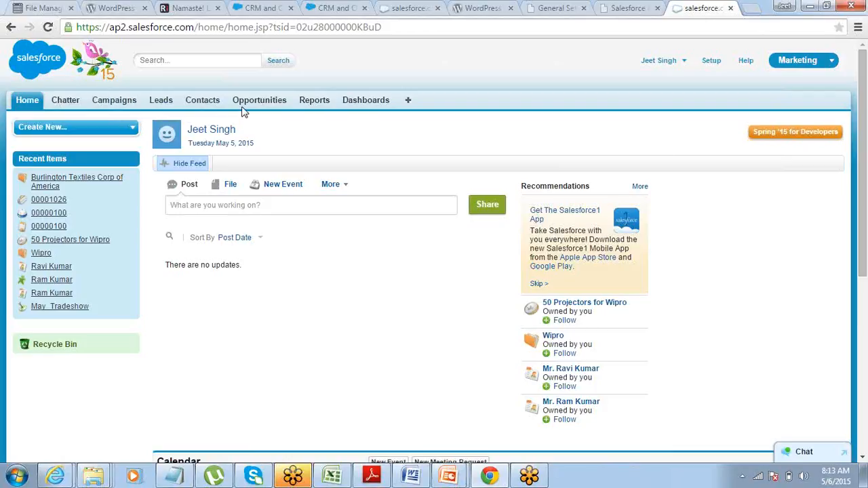
# Step: Leave the Salesforce home page and bring the Excel workbook back to the front
pyautogui.hotkey('alt', 'Tab')
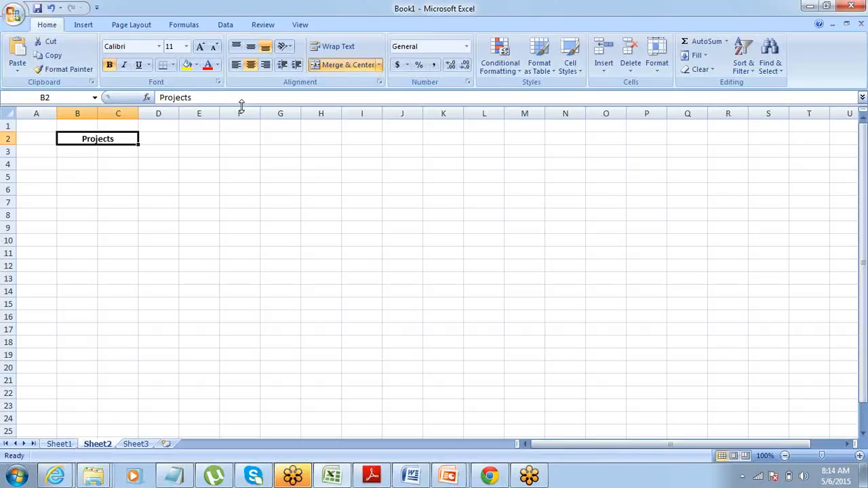
pyautogui.click(853, 420)
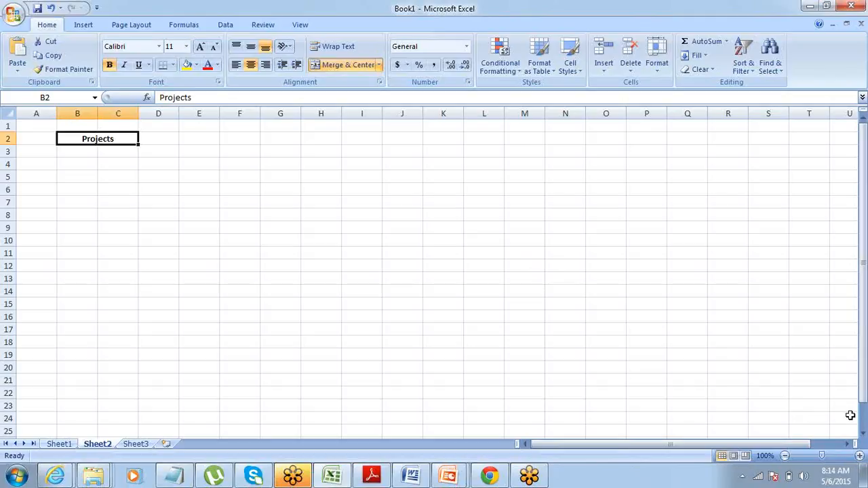
pyautogui.click(863, 180)
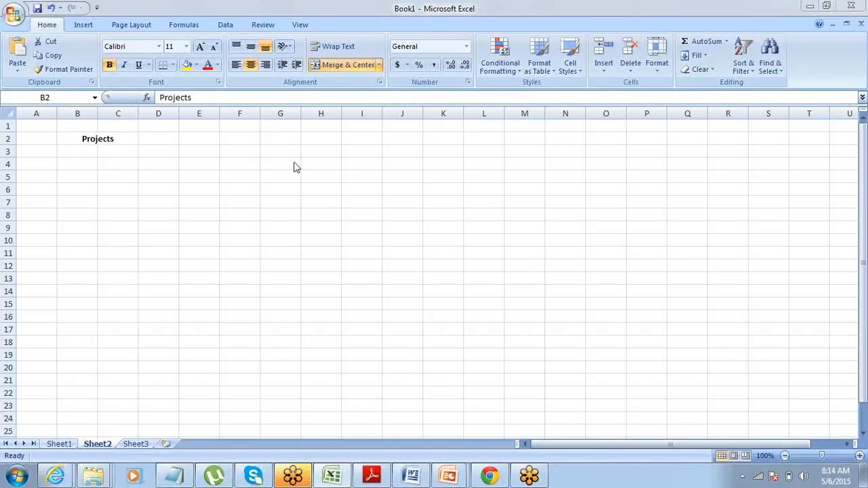
pyautogui.click(88, 152)
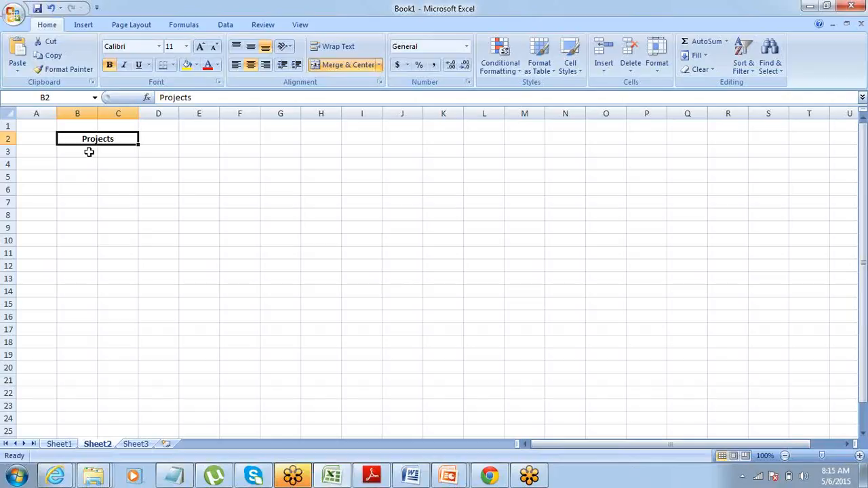
# Step: Enter Project Name in B3 and Start Date in B4, widening column B to fit
pyautogui.click(78, 151)
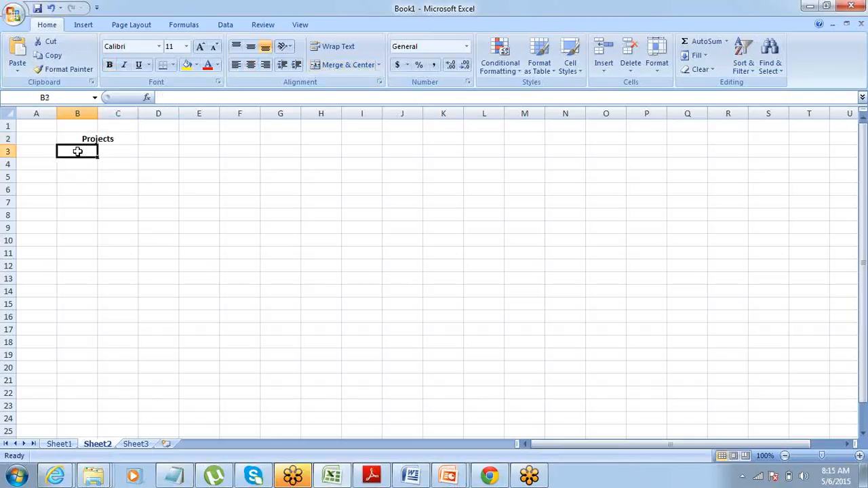
pyautogui.write('Project')
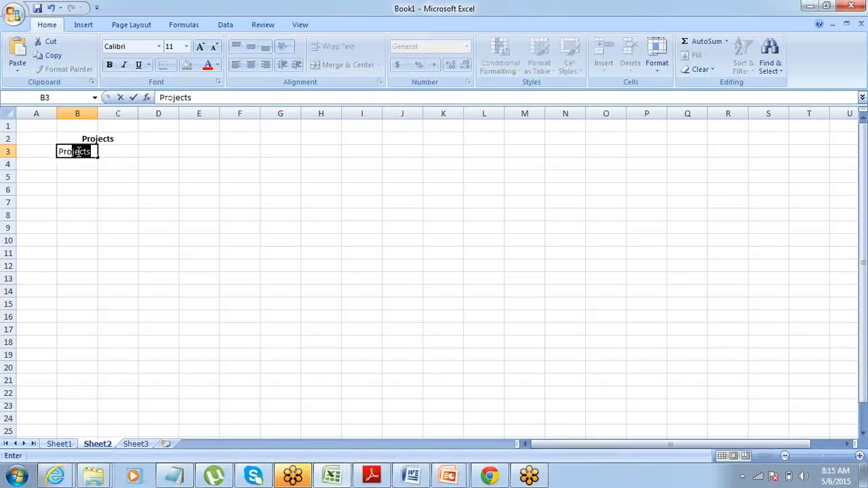
pyautogui.write(' Name')
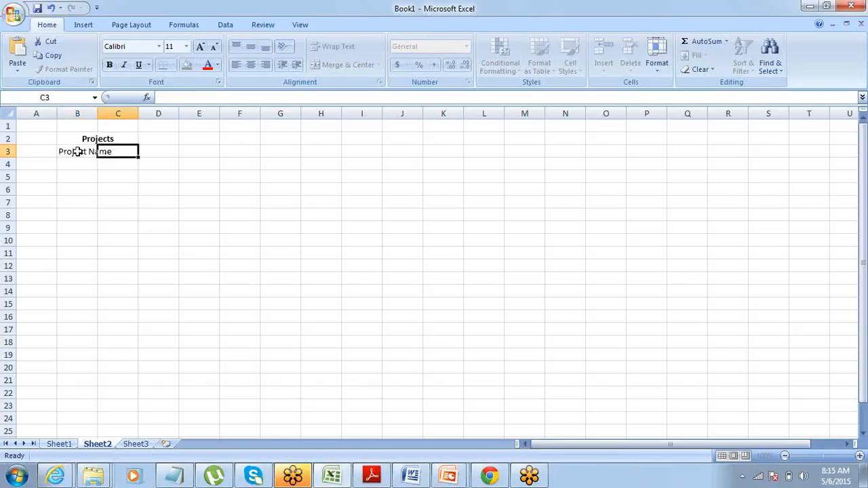
pyautogui.press('Tab')
pyautogui.moveTo(98, 112); pyautogui.dragTo(130, 114)
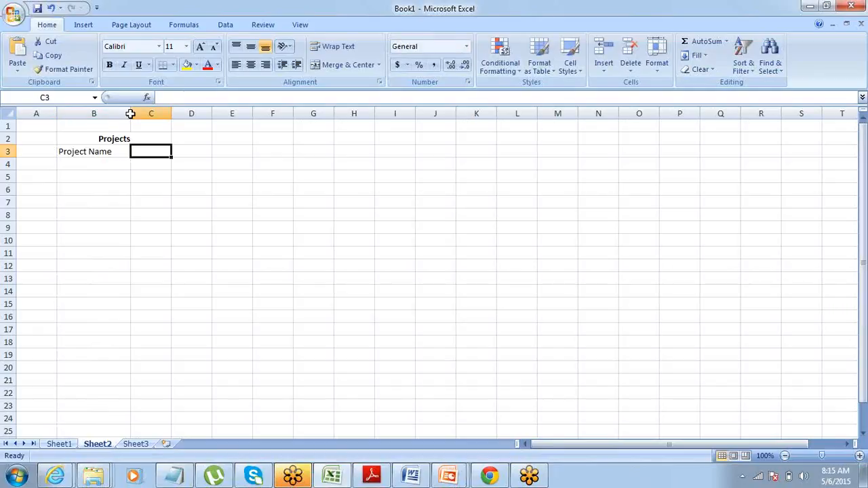
pyautogui.click(96, 163)
pyautogui.write('Start Date')
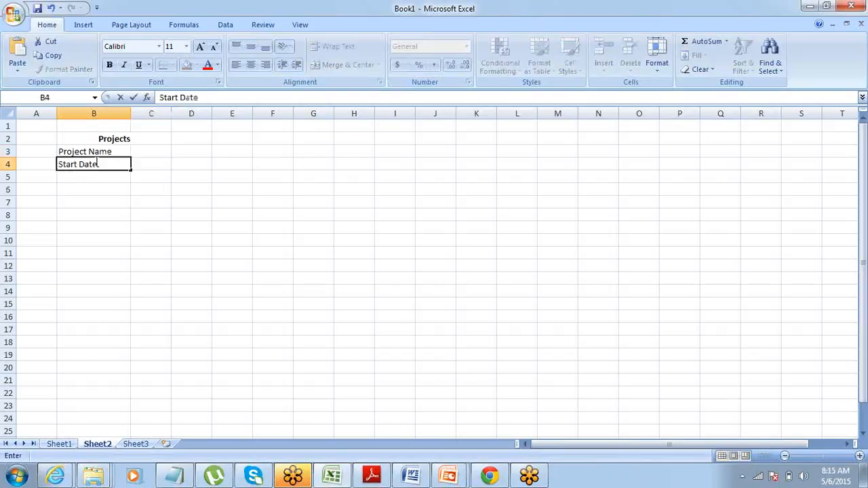
pyautogui.press('Right')
pyautogui.press('Left')
# Step: Add the Manager and Teamm Size field labels in B5 and B6
pyautogui.press('Up')
pyautogui.press('Up')
pyautogui.press('Up')
pyautogui.press('Down')
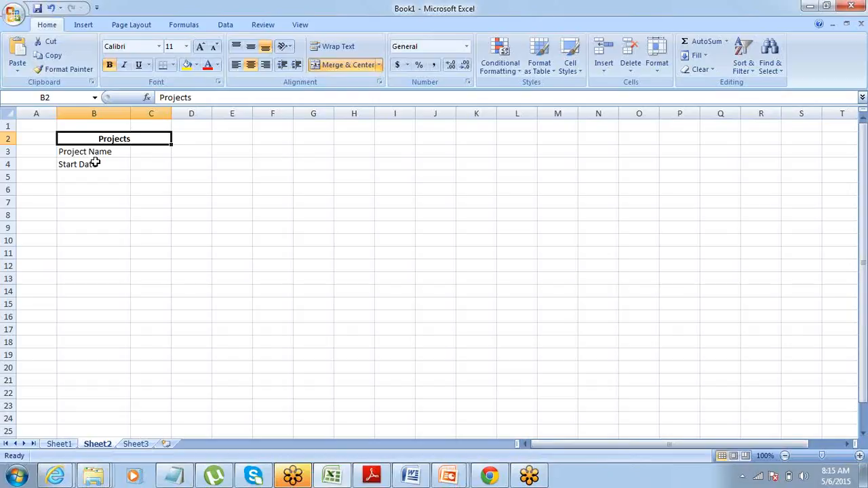
pyautogui.press('Down')
pyautogui.press('Down')
pyautogui.press('Down')
pyautogui.write('Manager')
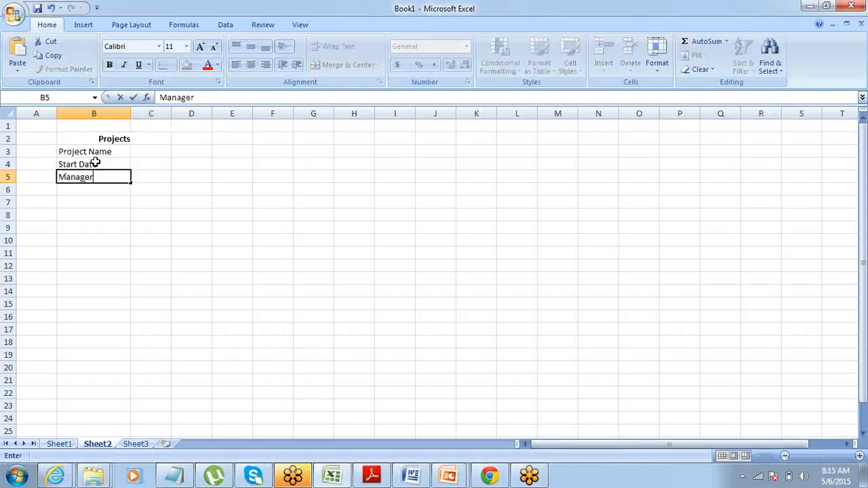
pyautogui.press('Tab')
pyautogui.press('Left')
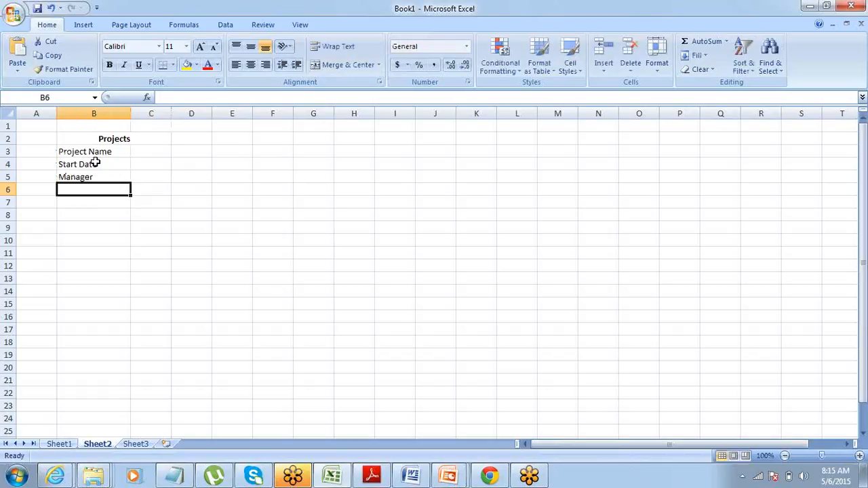
pyautogui.write('Teamm Six')
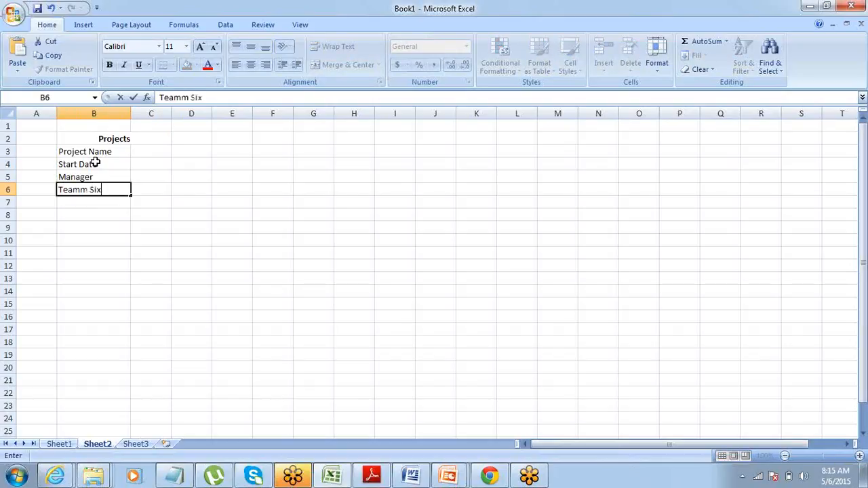
pyautogui.press('BackSpace')
pyautogui.press('BackSpace')
pyautogui.write('ize:')
pyautogui.press('Tab')
pyautogui.press('Return')
pyautogui.press('Up')
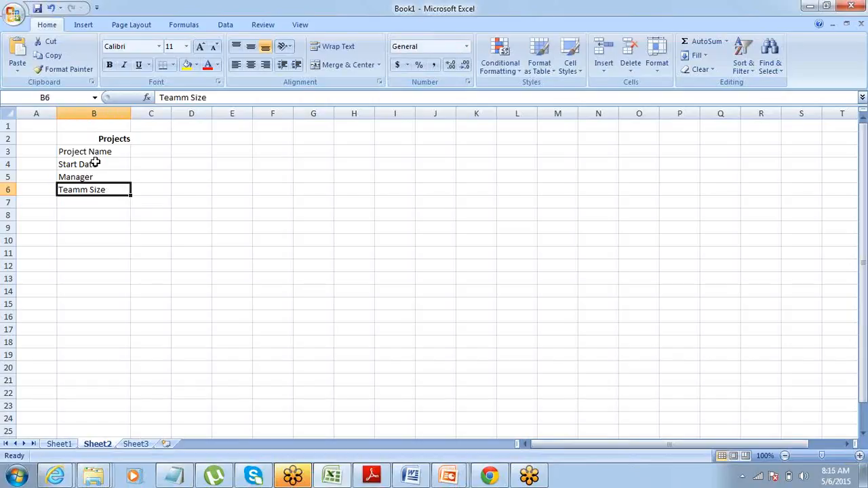
# Step: Add Expected End Date and Actul End Date as field labels in B7 and B8
pyautogui.press('Return')
pyautogui.write('Ex')
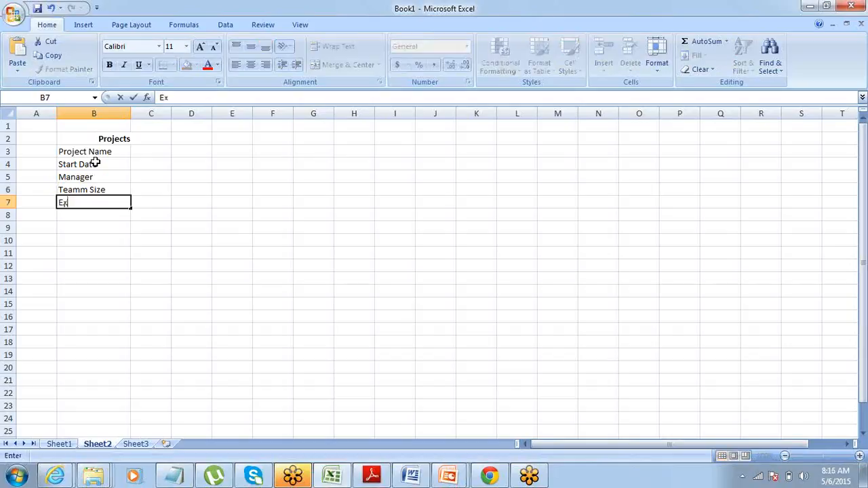
pyautogui.write('pected End Date')
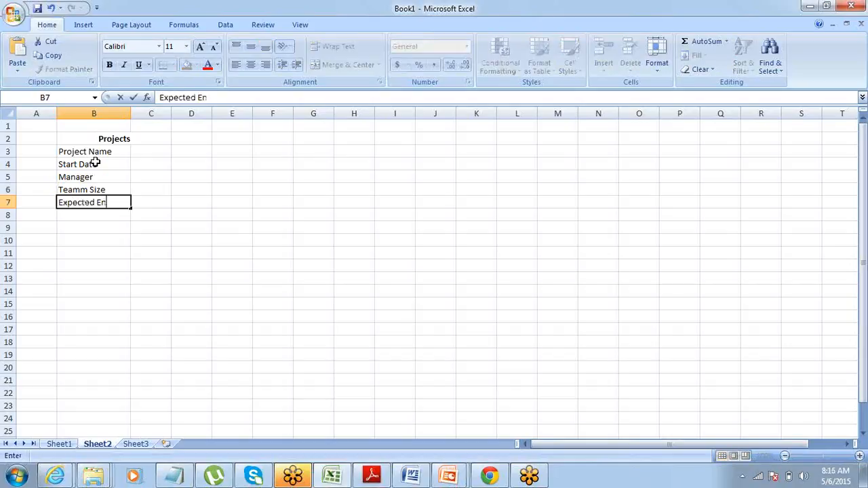
pyautogui.press('Tab')
pyautogui.press('Return')
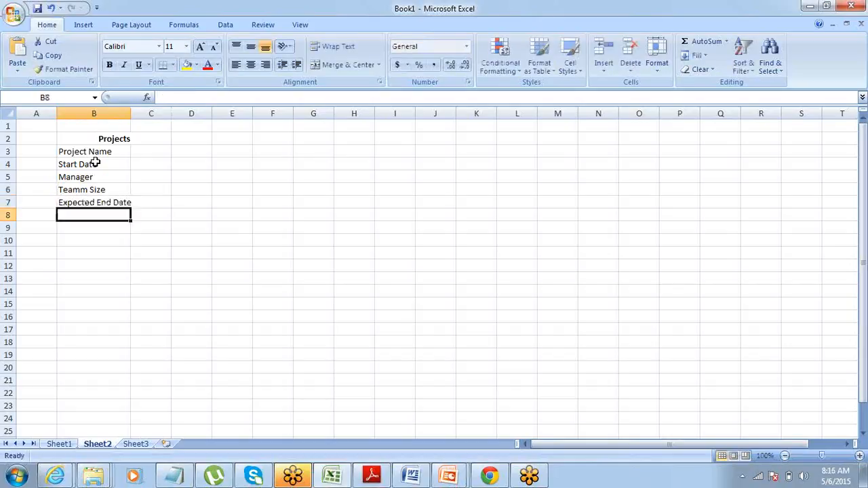
pyautogui.write('Actul')
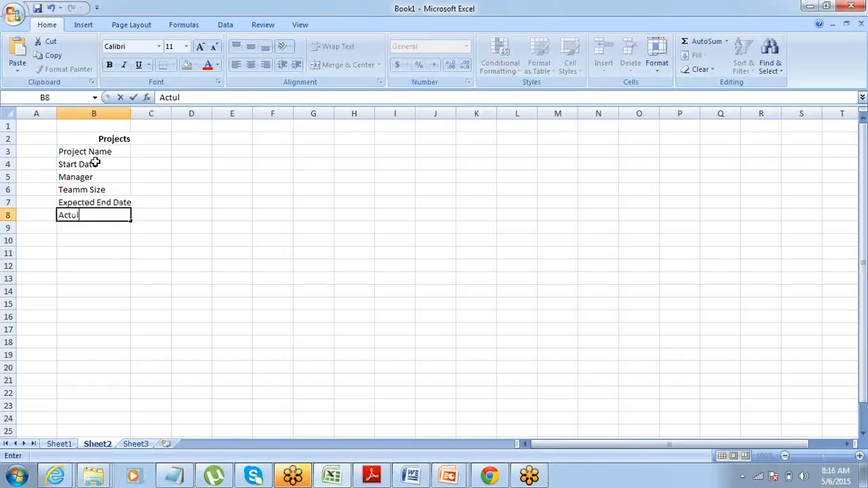
pyautogui.write(' End Date')
pyautogui.press('Tab')
pyautogui.hotkey('shift', 'Tab')
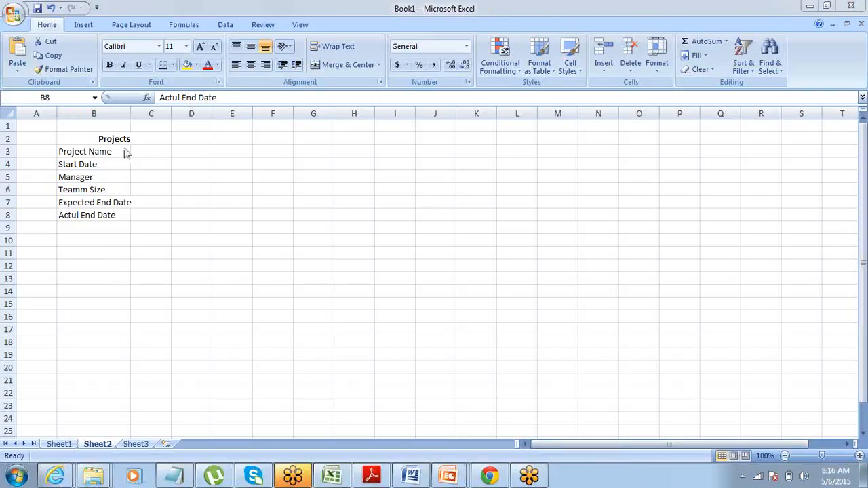
# Step: Add Budget as the next field label below Actul End Date
pyautogui.click(110, 215)
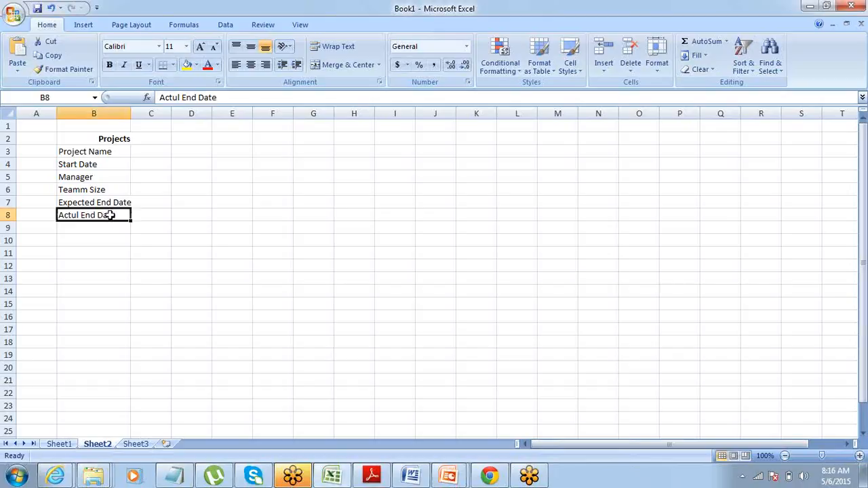
pyautogui.press('Return')
pyautogui.write('Budget')
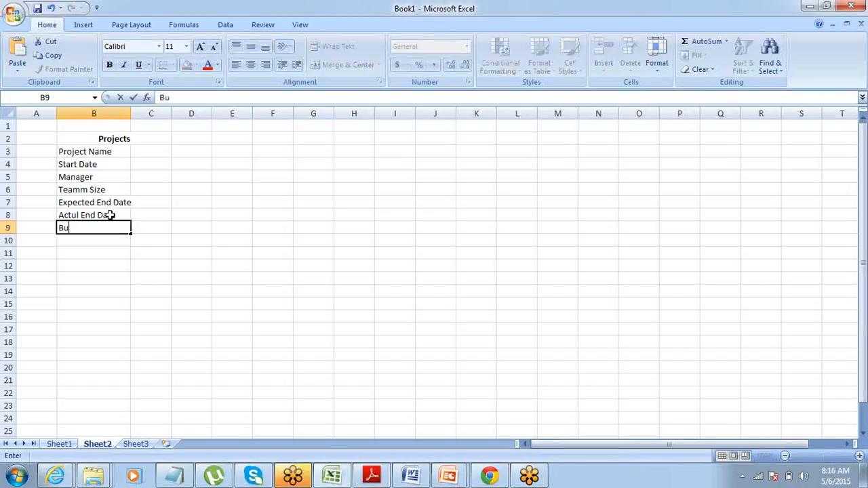
pyautogui.press('Tab')
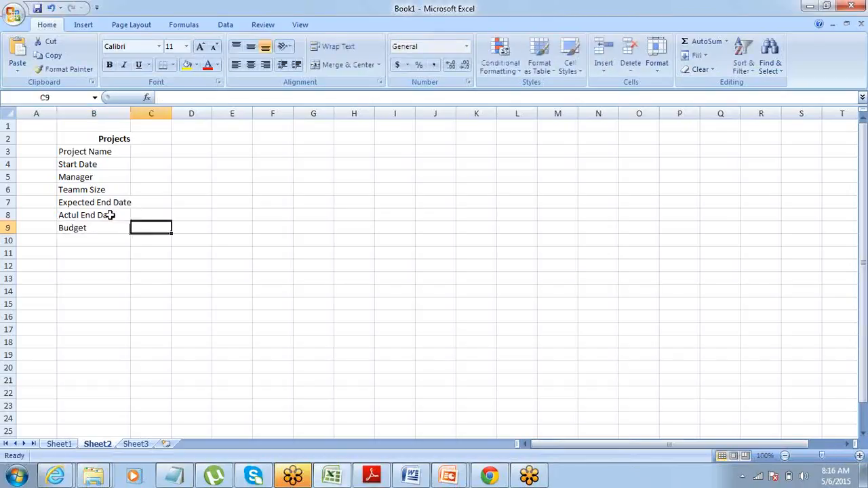
pyautogui.press('Left')
# Step: Add Per Hour Charges as the last field label, correcting typos along the way
pyautogui.press('Return')
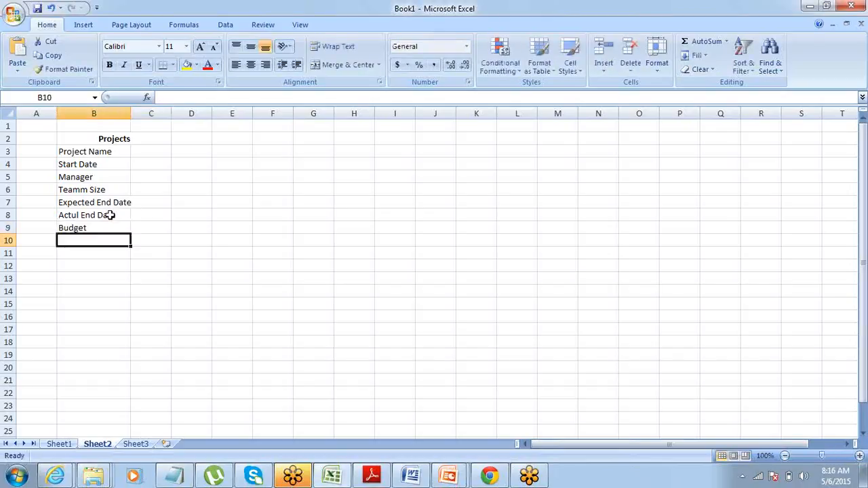
pyautogui.write('?Hour')
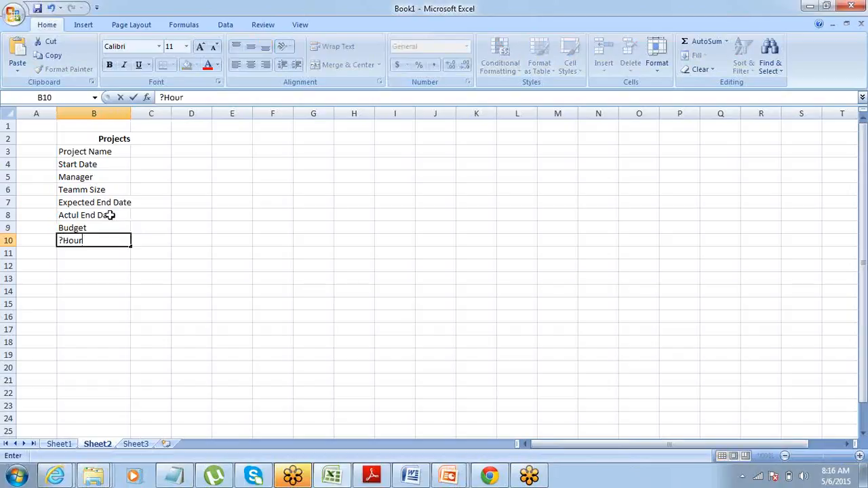
pyautogui.press('BackSpace')
pyautogui.press('BackSpace')
pyautogui.press('BackSpace')
pyautogui.press('BackSpace')
pyautogui.press('BackSpace')
pyautogui.write('Per Ho')
pyautogui.write('u')
pyautogui.write('r?')
pyautogui.press('BackSpace')
pyautogui.write('C')
pyautogui.press('BackSpace')
pyautogui.write('Chr')
pyautogui.press('BackSpace')
pyautogui.press('BackSpace')
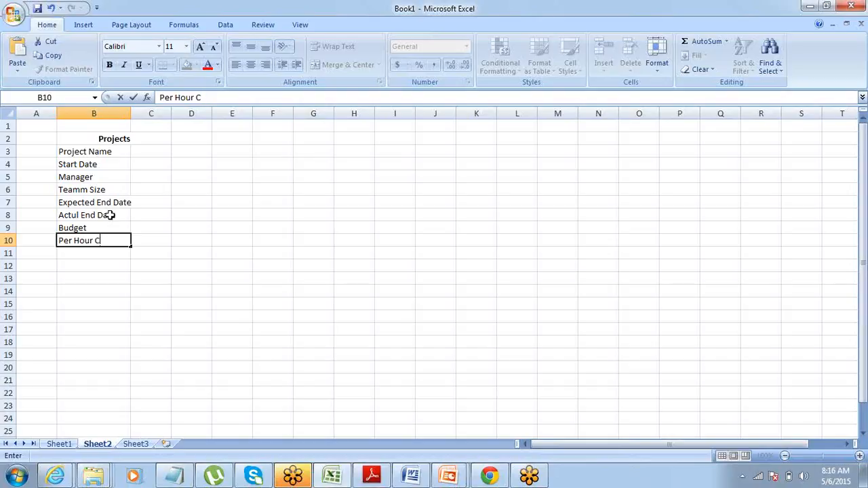
pyautogui.write('harges')
pyautogui.press('Tab')
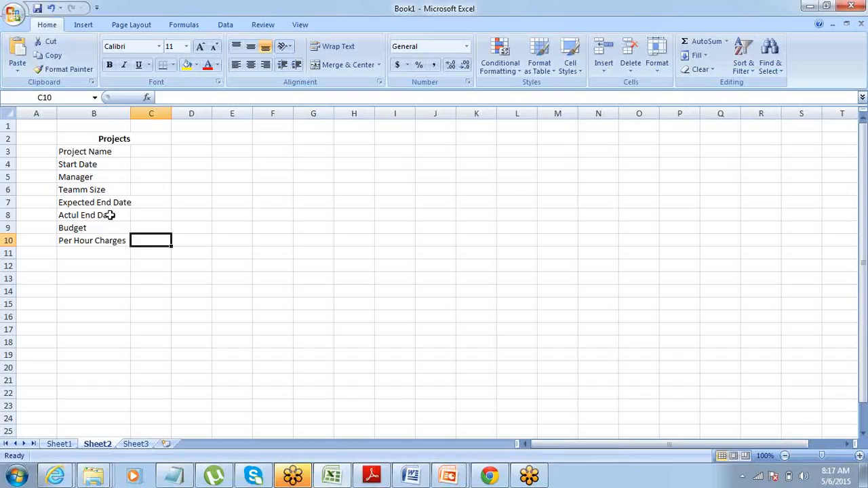
# Step: Widen columns C and B so every Projects field name shows in full
pyautogui.press('Left')
pyautogui.press('Up')
pyautogui.hotkey('ctrl', 'Up')
pyautogui.press('Down')
pyautogui.hotkey('ctrl', 'shift', 'Down')
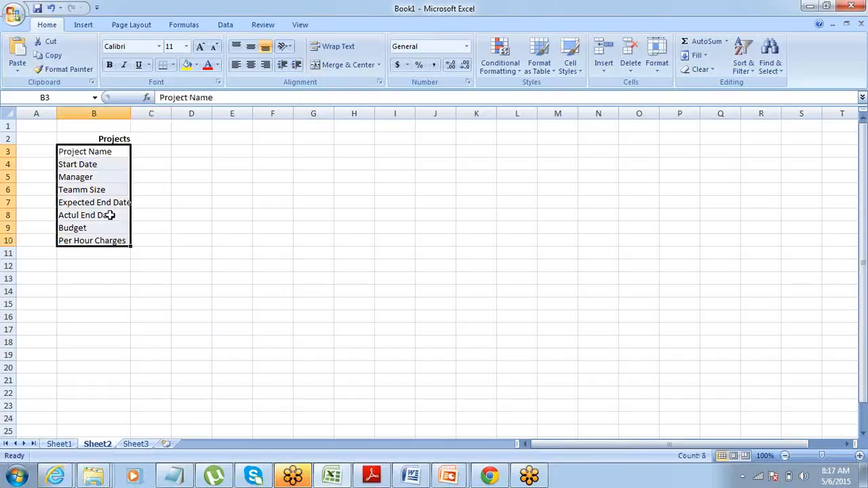
pyautogui.press('Right')
pyautogui.press('Up')
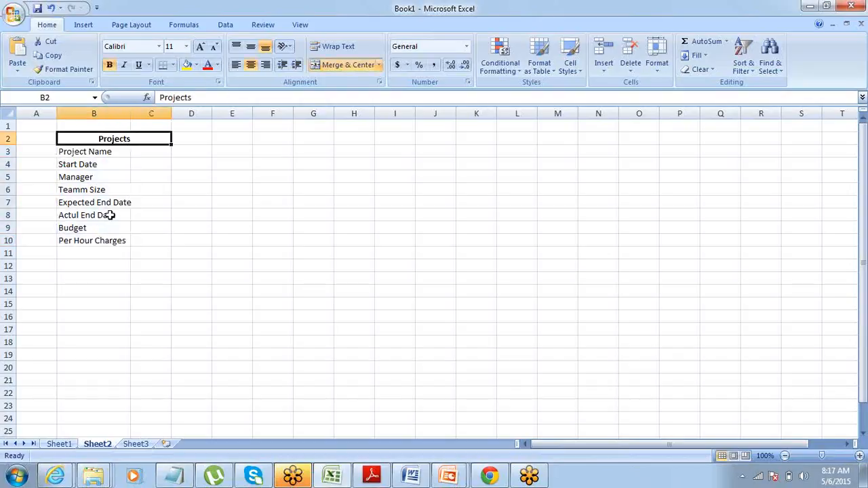
pyautogui.moveTo(172, 113); pyautogui.dragTo(196, 114)
pyautogui.moveTo(130, 115); pyautogui.dragTo(141, 116)
# Step: Check the Projects heading spans both columns and move to the type cell beside Project Name
pyautogui.click(139, 151)
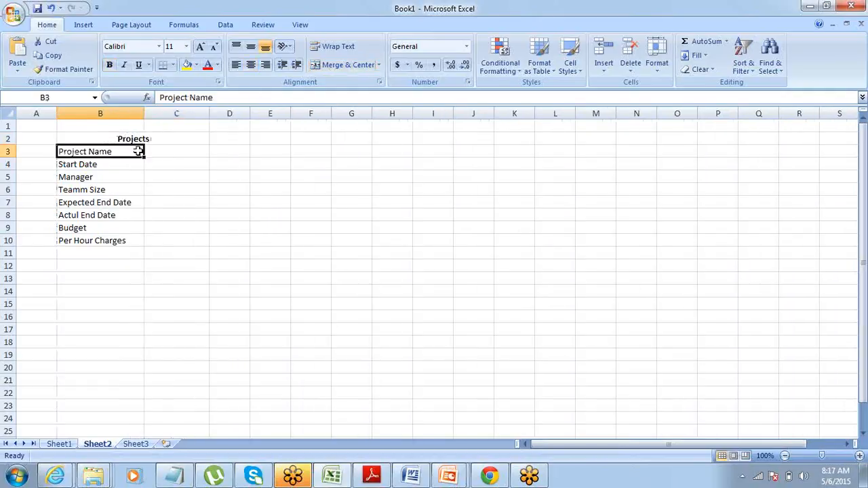
pyautogui.press('Up')
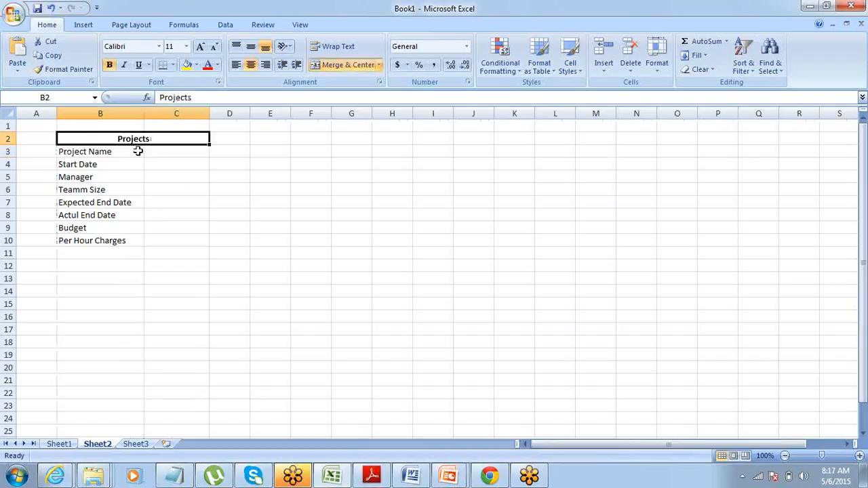
pyautogui.press('Down')
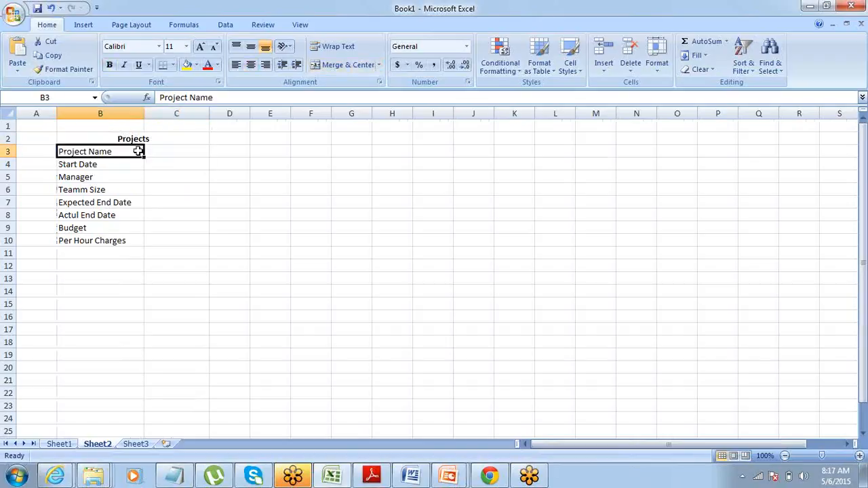
pyautogui.press('Right')
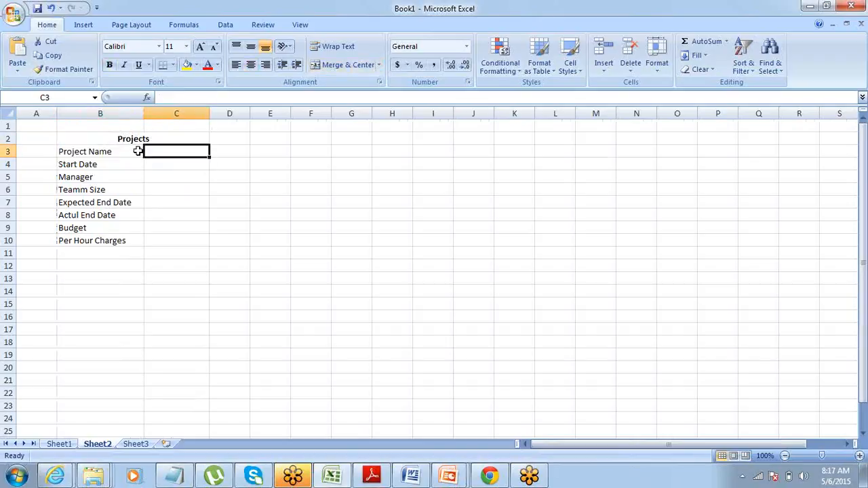
pyautogui.press('Left')
pyautogui.press('Left')
pyautogui.press('Right')
pyautogui.press('Right')
pyautogui.click(99, 147)
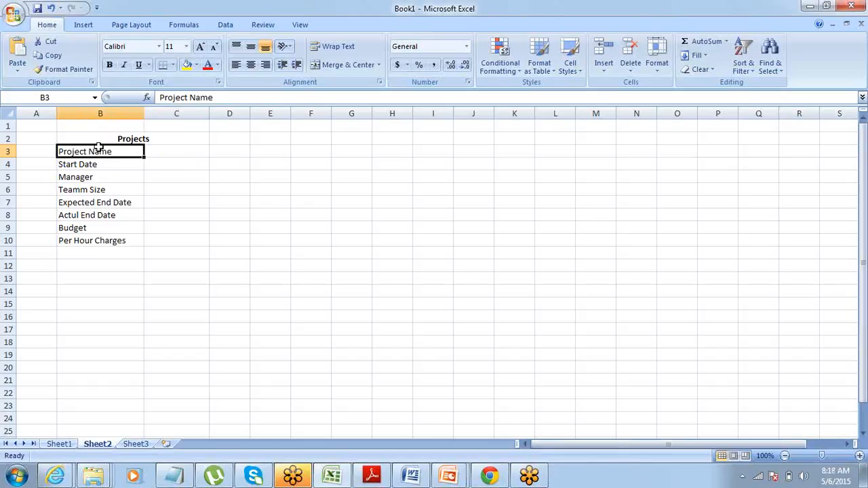
pyautogui.press('Up')
pyautogui.press('Down')
pyautogui.press('Left')
pyautogui.press('Right')
pyautogui.press('Right')
pyautogui.press('Left')
pyautogui.press('Left')
pyautogui.press('Right')
pyautogui.press('Right')
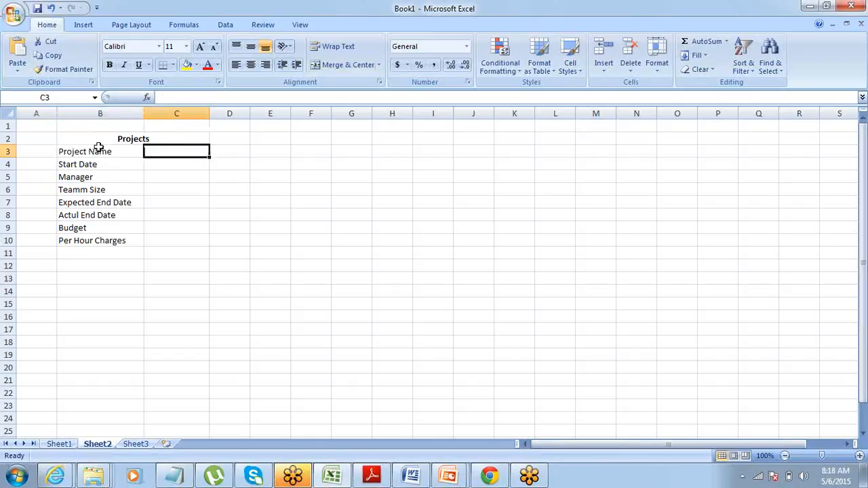
# Step: Give Project Name type Text, Start Date type Date and Manager type Text
pyautogui.write('Text')
pyautogui.press('Tab')
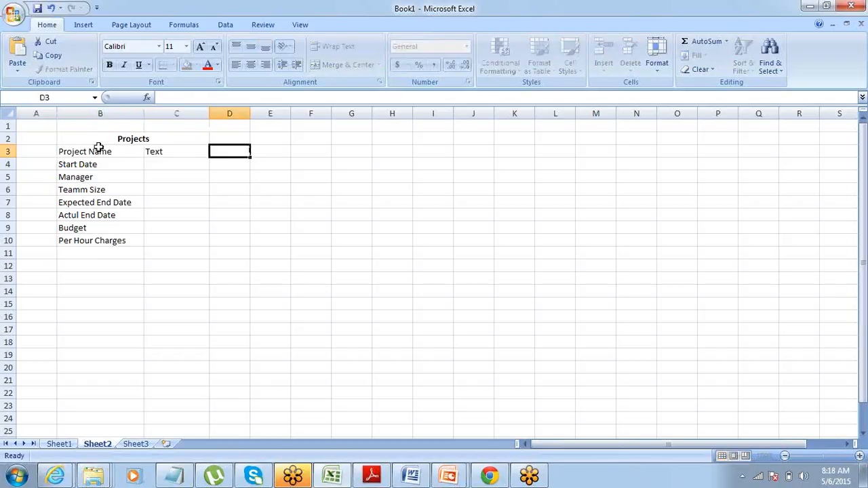
pyautogui.press('Return')
pyautogui.press('Left')
pyautogui.press('Right')
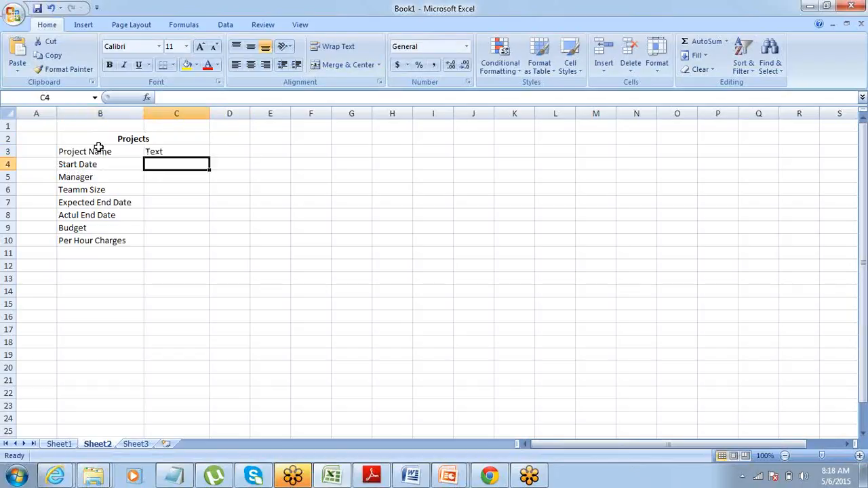
pyautogui.write('Date')
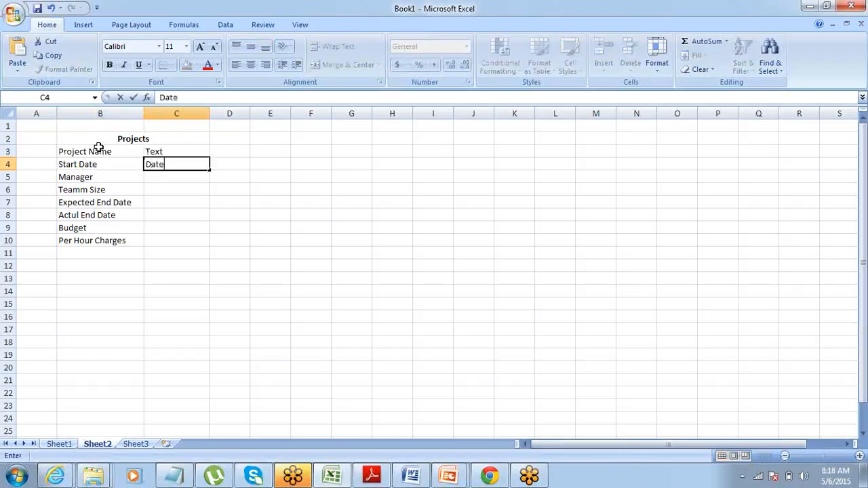
pyautogui.press('Return')
pyautogui.press('Left')
pyautogui.press('Left')
pyautogui.press('Right')
pyautogui.press('Right')
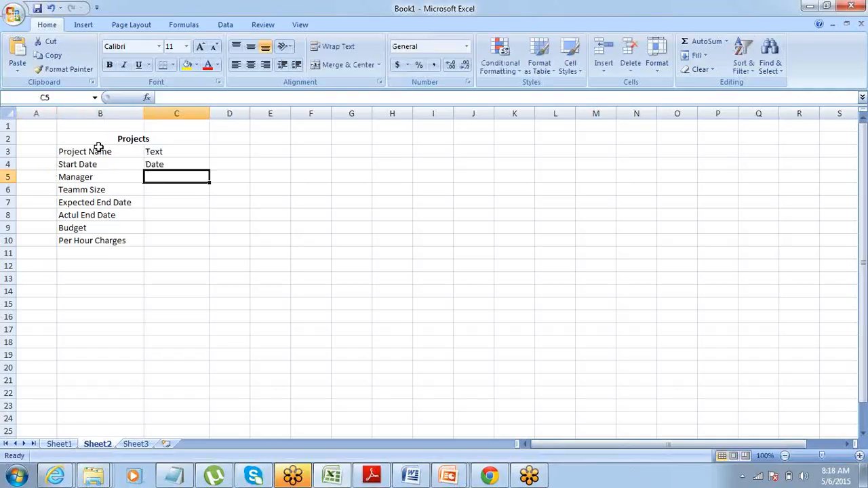
pyautogui.press('Left')
pyautogui.press('Left')
pyautogui.press('Left')
pyautogui.press('Left')
pyautogui.press('Left')
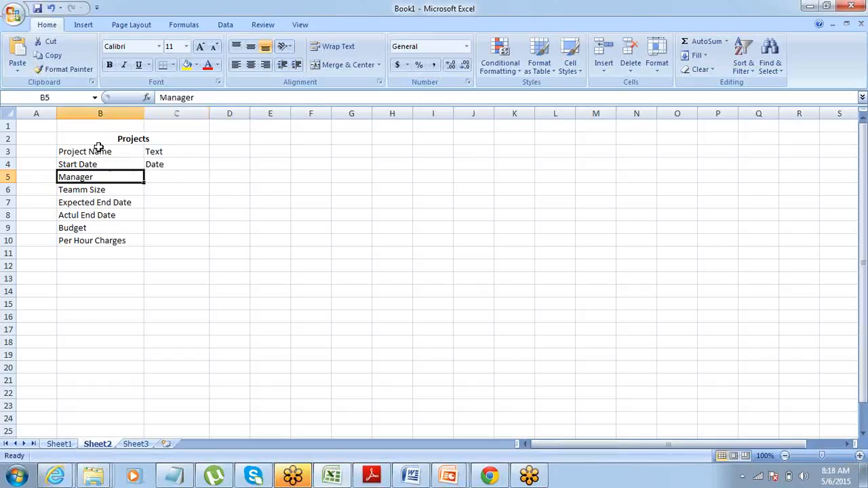
pyautogui.press('Right')
pyautogui.press('Right')
pyautogui.press('Right')
pyautogui.press('Left')
pyautogui.write('Text')
pyautogui.press('Return')
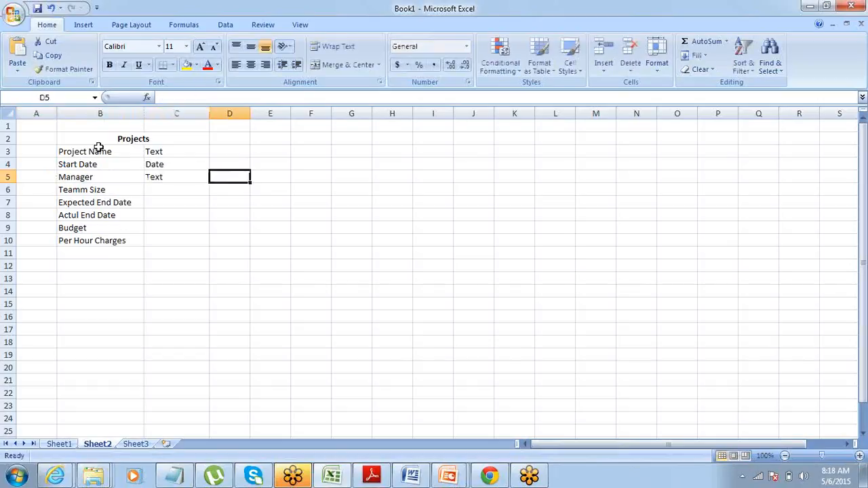
# Step: Correct Teamm Size to Team Size and give it type Integer
pyautogui.press('Left')
pyautogui.press('Left')
pyautogui.press('Right')
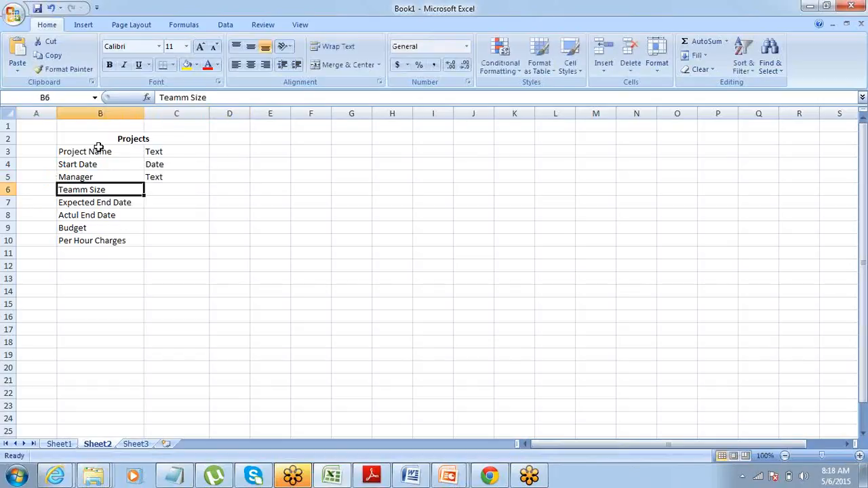
pyautogui.press('F2')
pyautogui.hotkey('shift', 'Left')
pyautogui.press('BackSpace')
pyautogui.press('Tab')
pyautogui.write('Integer')
pyautogui.press('Return')
pyautogui.press('Up')
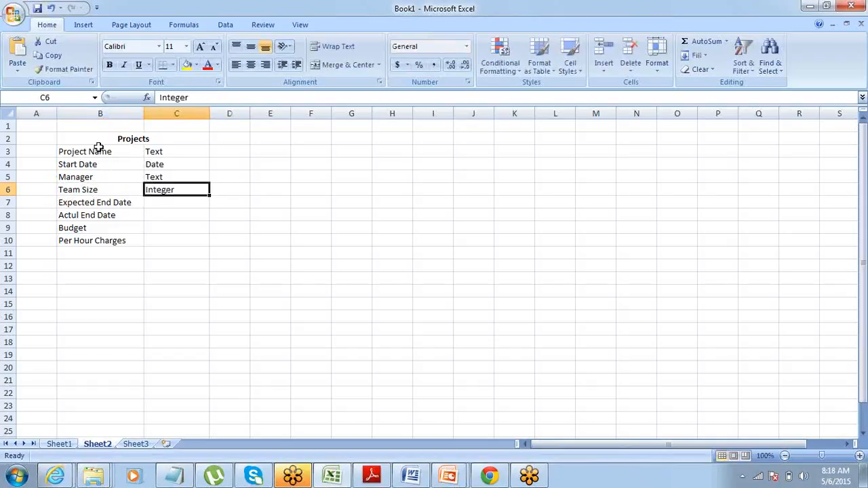
# Step: Set Expected End Date's type to Date and fill it down to Actul End Date
pyautogui.press('Down')
pyautogui.press('Home')
pyautogui.press('Right')
pyautogui.press('Right')
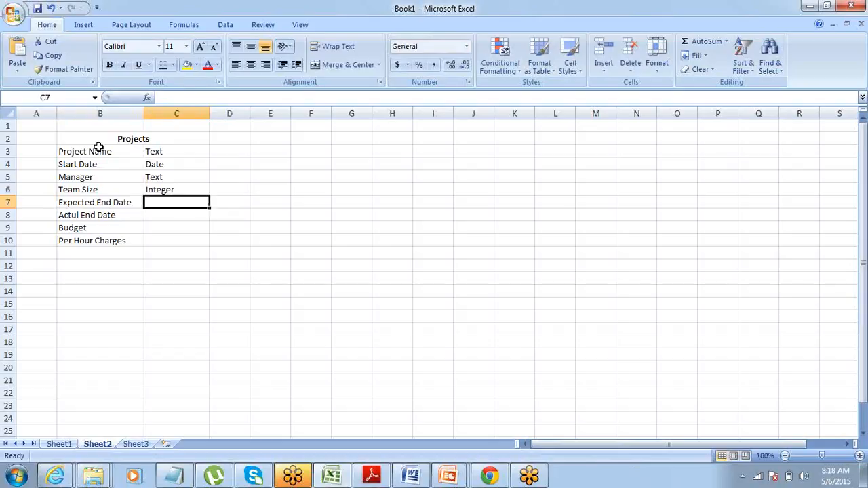
pyautogui.write('Date')
pyautogui.press('Return')
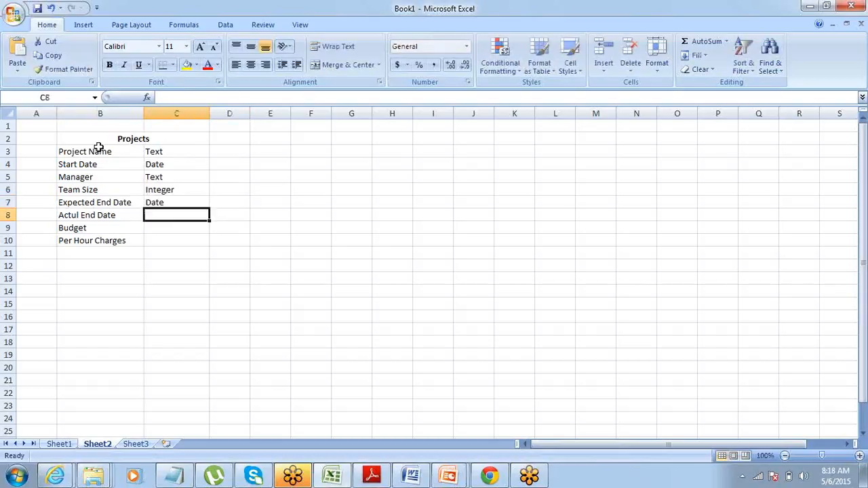
pyautogui.hotkey('shift', 'Up')
pyautogui.hotkey('ctrl', 'd')
# Step: Set Budget's data type to Currency
pyautogui.press('Down')
pyautogui.press('Left')
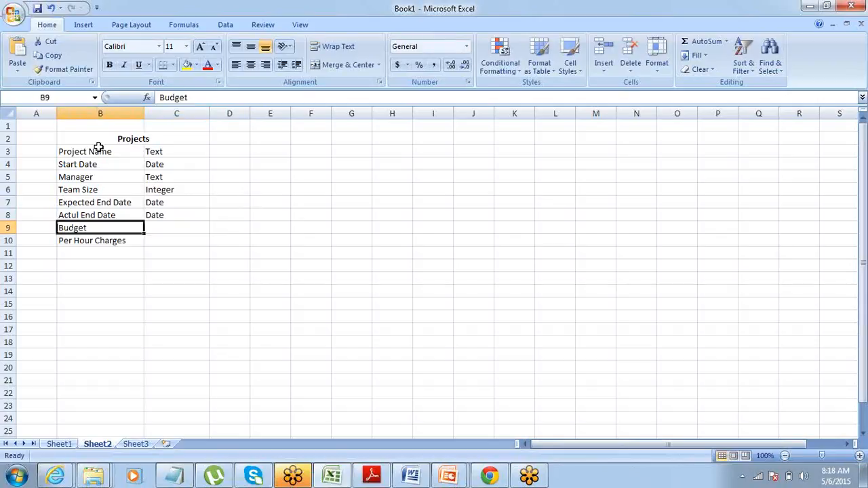
pyautogui.press('Right')
pyautogui.write('Currency')
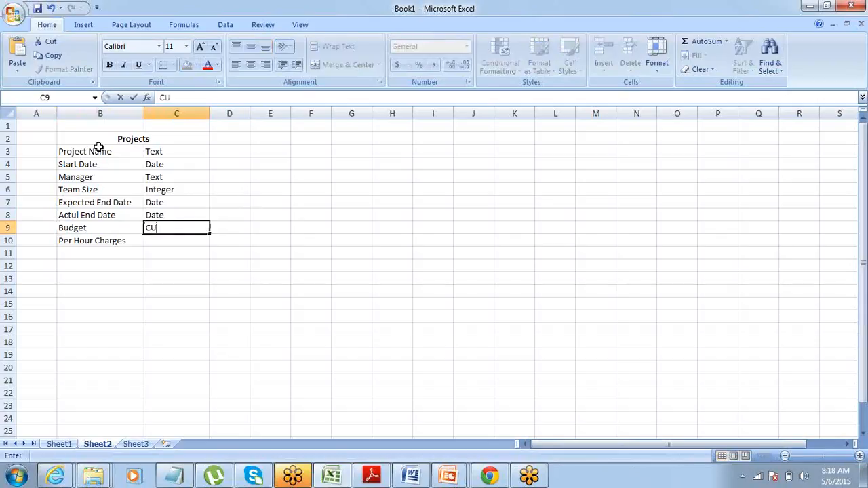
pyautogui.press('Tab')
pyautogui.press('Return')
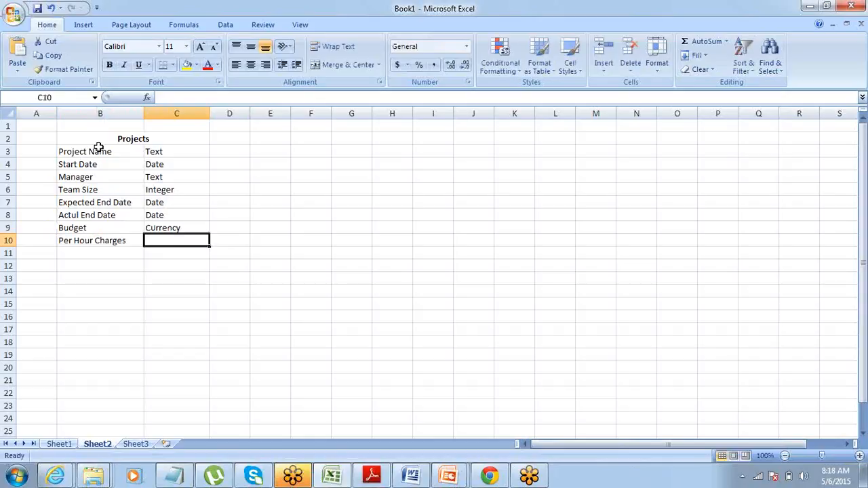
pyautogui.press('Up')
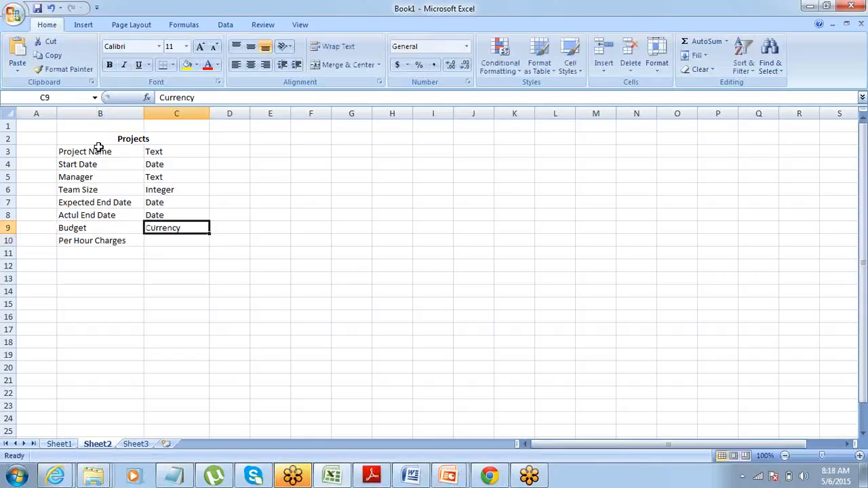
# Step: Fill Currency down into C10 as the type for Per Hour Charges
pyautogui.press('Right')
pyautogui.press('Down')
pyautogui.press('Down')
pyautogui.press('Left')
pyautogui.press('Left')
pyautogui.press('Left')
pyautogui.press('Up')
pyautogui.press('Right')
pyautogui.press('Right')
pyautogui.press('Left')
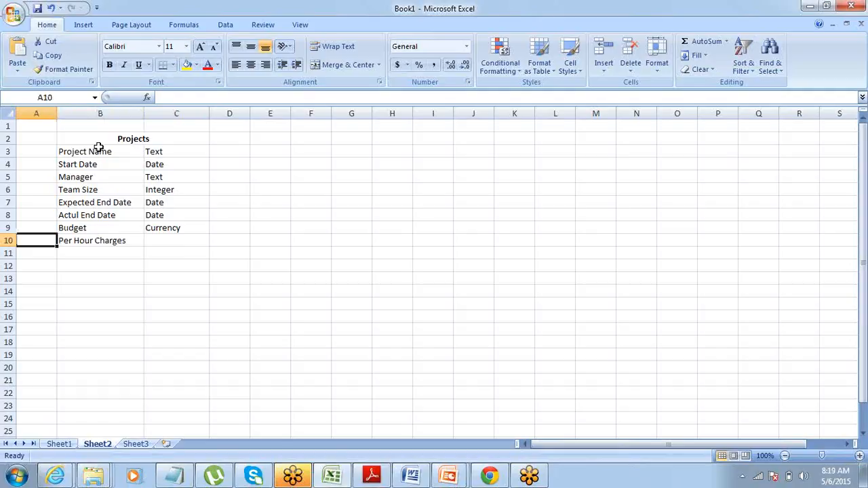
pyautogui.press('Right')
pyautogui.press('Up')
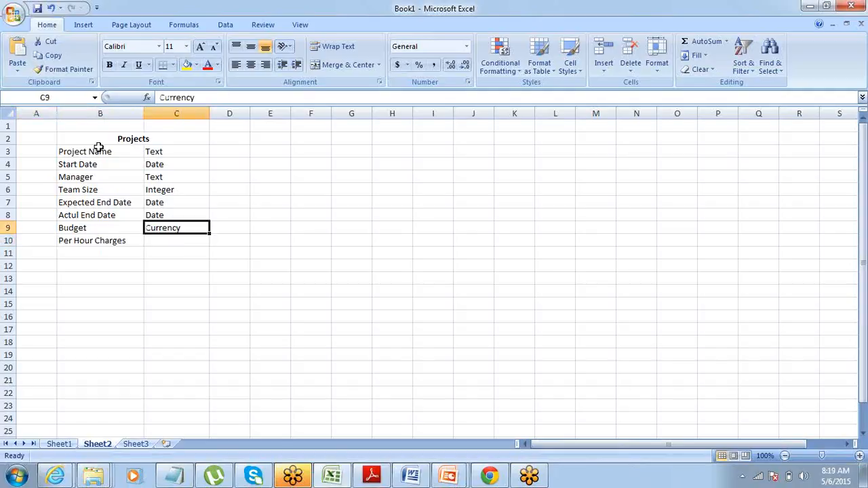
pyautogui.hotkey('shift', 'Down')
pyautogui.hotkey('ctrl', 'd')
pyautogui.press('Down')
pyautogui.press('Up')
# Step: Add Estimted Duration (in Hours) in B11 with data type Number
pyautogui.hotkey('ctrl', 'Up')
pyautogui.hotkey('ctrl', 'Up')
pyautogui.press('Down')
pyautogui.press('Left')
pyautogui.press('Down')
pyautogui.press('Right')
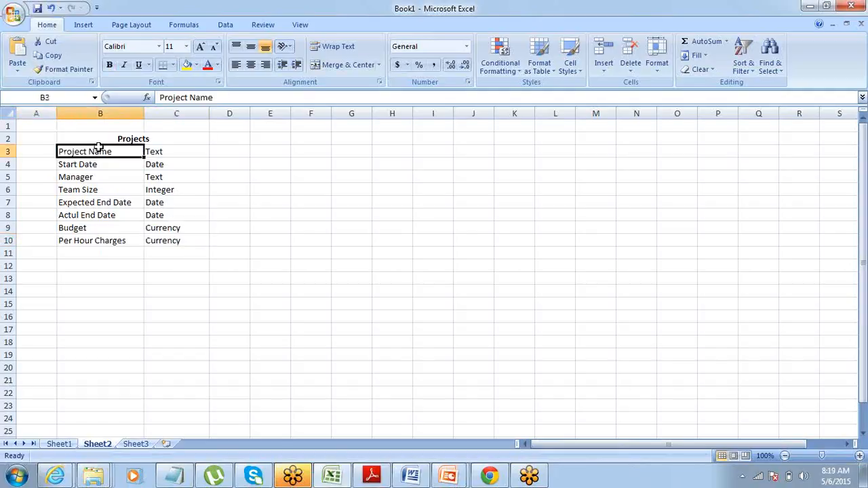
pyautogui.press('Right')
pyautogui.press('Left')
pyautogui.hotkey('ctrl', 'Down')
pyautogui.press('Down')
pyautogui.write('Est')
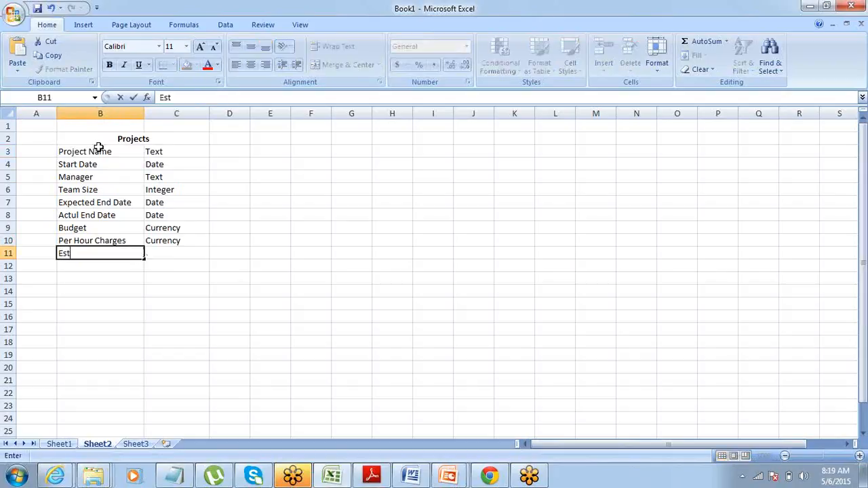
pyautogui.write('imted Durati')
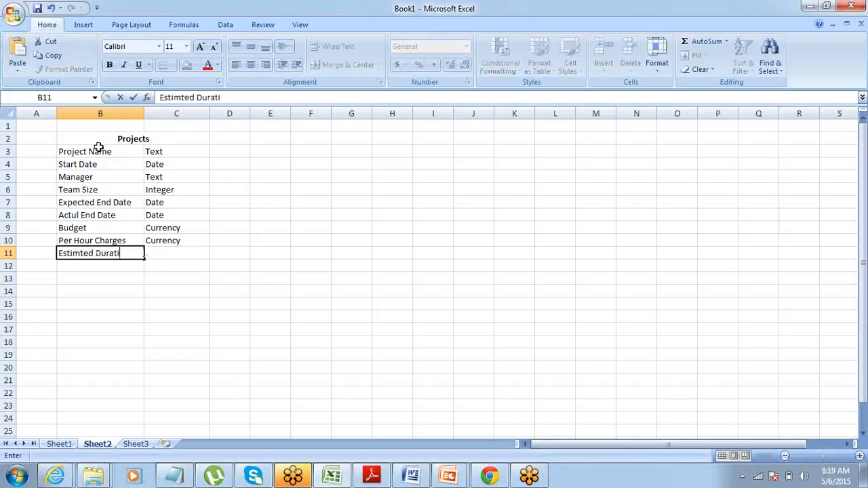
pyautogui.write('on (in Hours)')
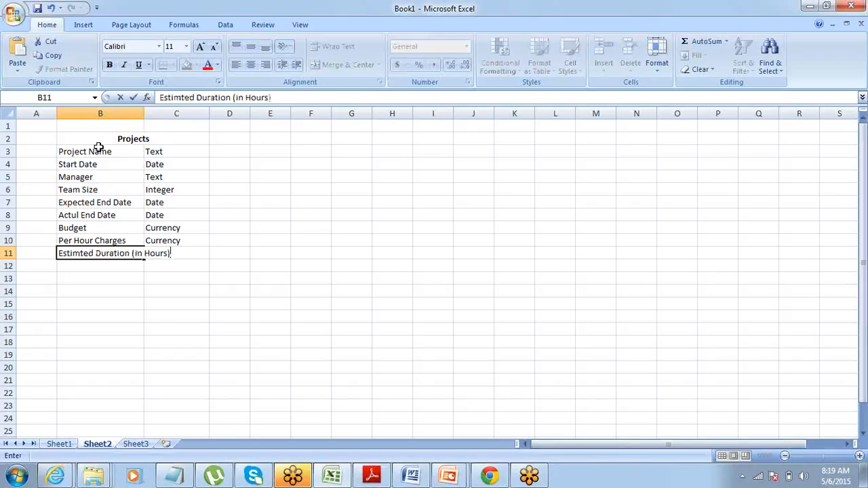
pyautogui.press('Tab')
pyautogui.write('NUmber')
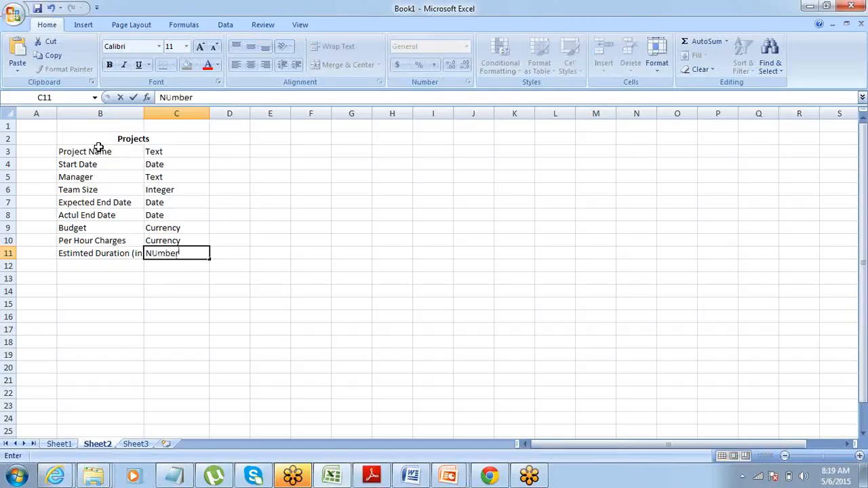
pyautogui.press('Tab')
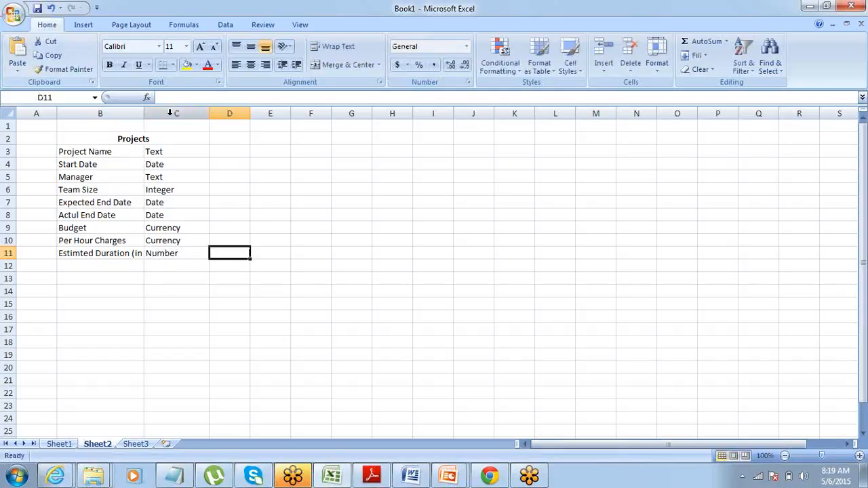
# Step: Widen column B to fit Estimted Duration (in Hours) and select the Projects table B2:C11
pyautogui.moveTo(144, 109); pyautogui.dragTo(200, 110)
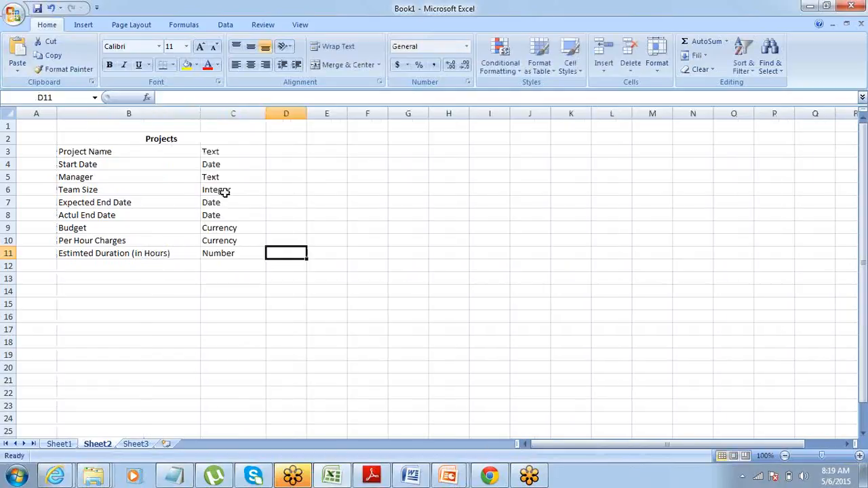
pyautogui.click(224, 192)
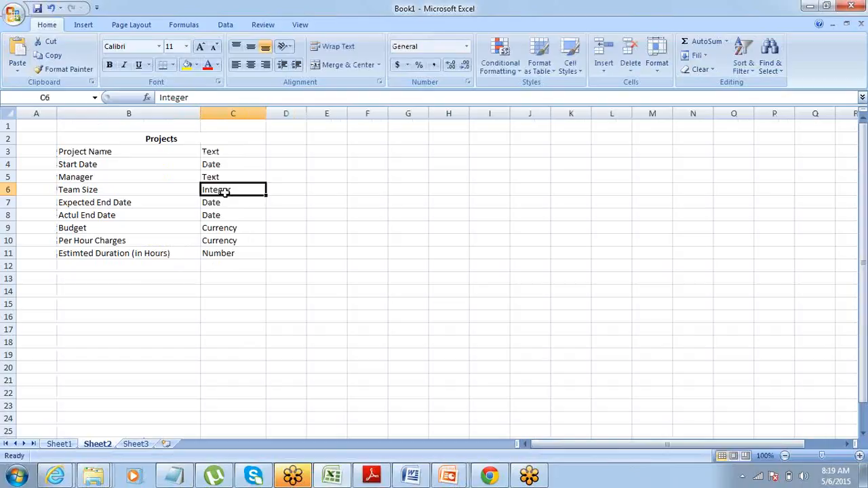
pyautogui.moveTo(185, 140); pyautogui.dragTo(193, 256)
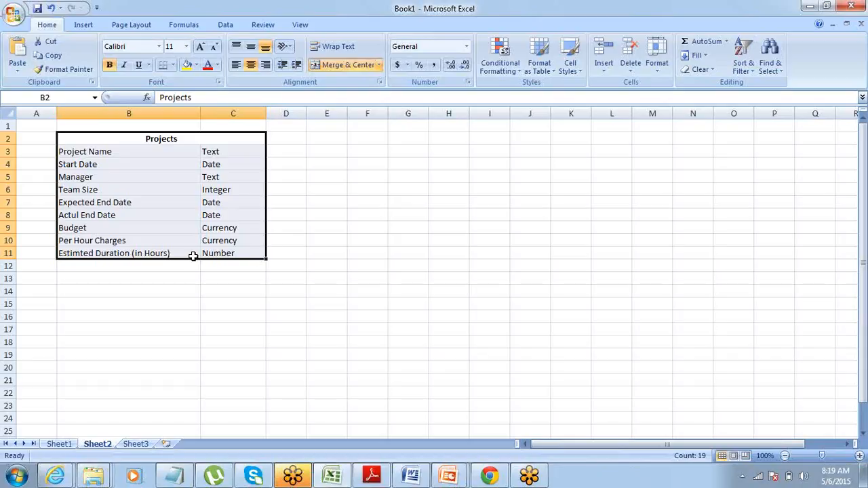
pyautogui.hotkey('alt', 'Tab')
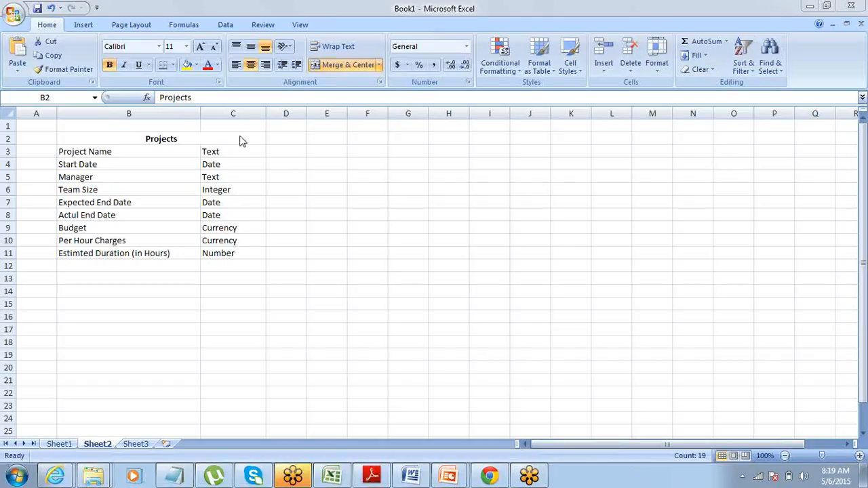
pyautogui.hotkey('ctrl', 'a')
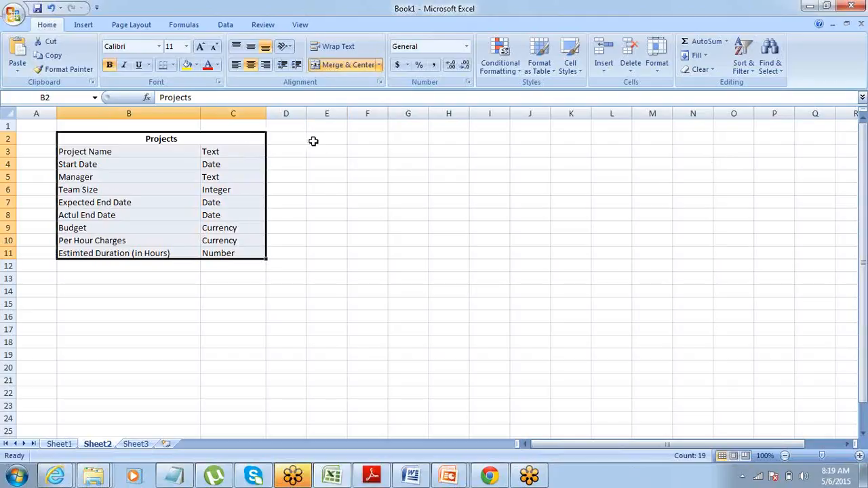
# Step: Merge and centre cells E2:F2 and widen column E
pyautogui.click(313, 141)
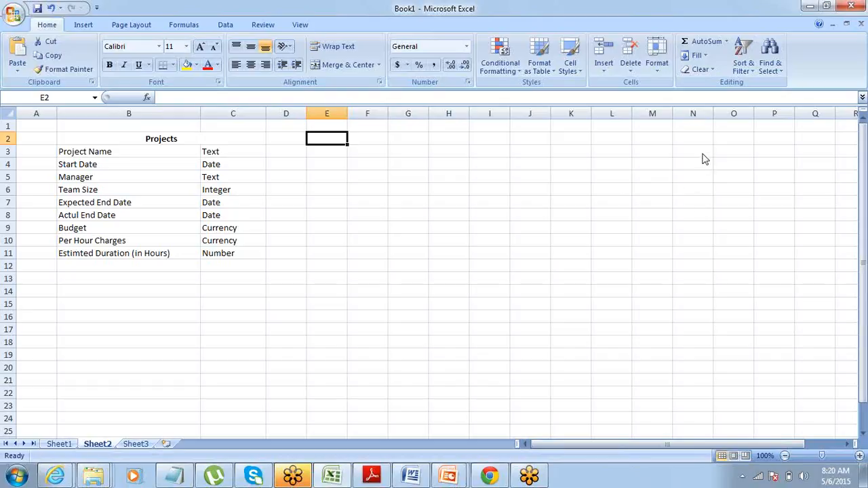
pyautogui.hotkey('alt', 'Tab')
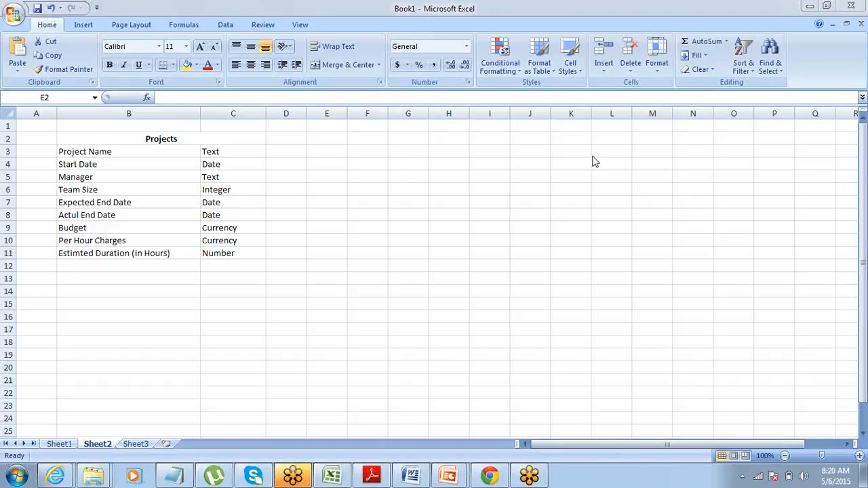
pyautogui.click(315, 135)
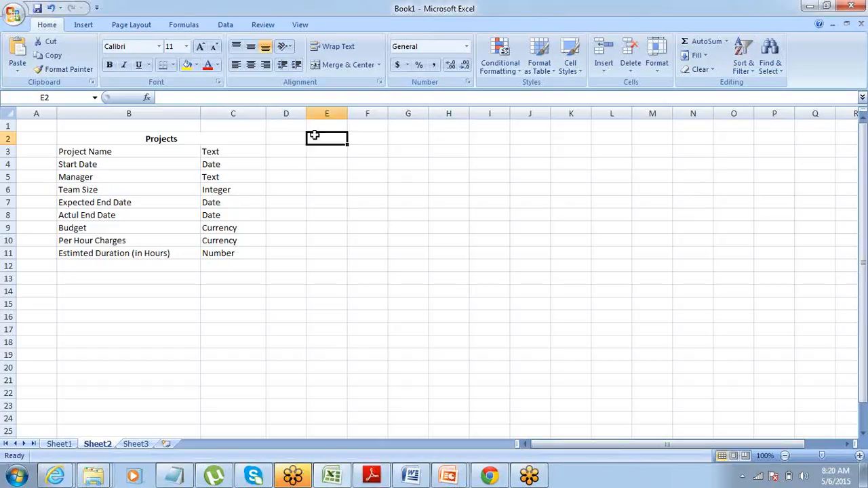
pyautogui.hotkey('shift', 'Right')
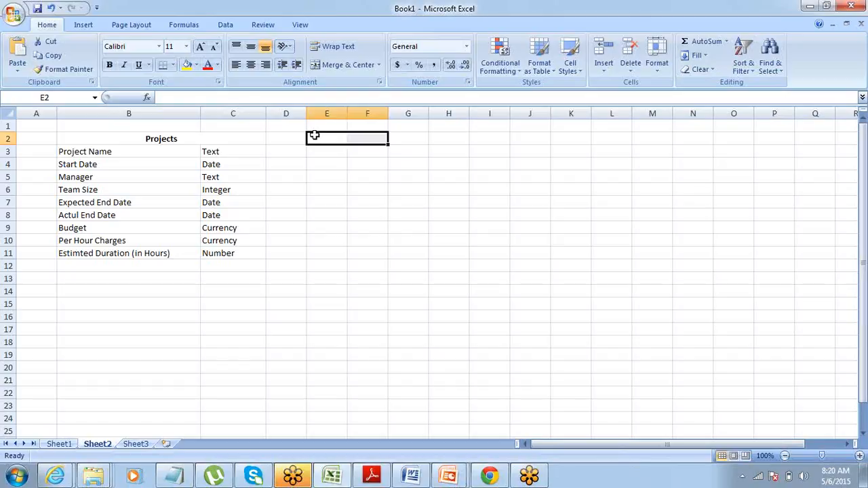
pyautogui.click(340, 65)
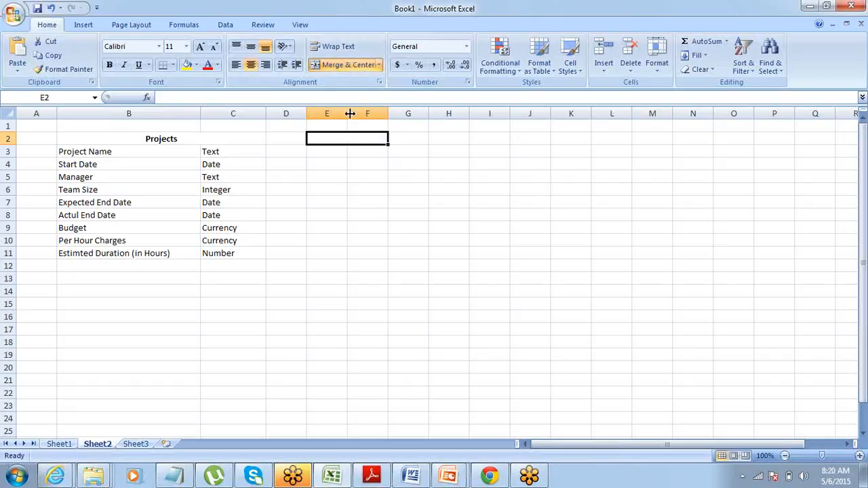
pyautogui.moveTo(350, 114); pyautogui.dragTo(465, 128)
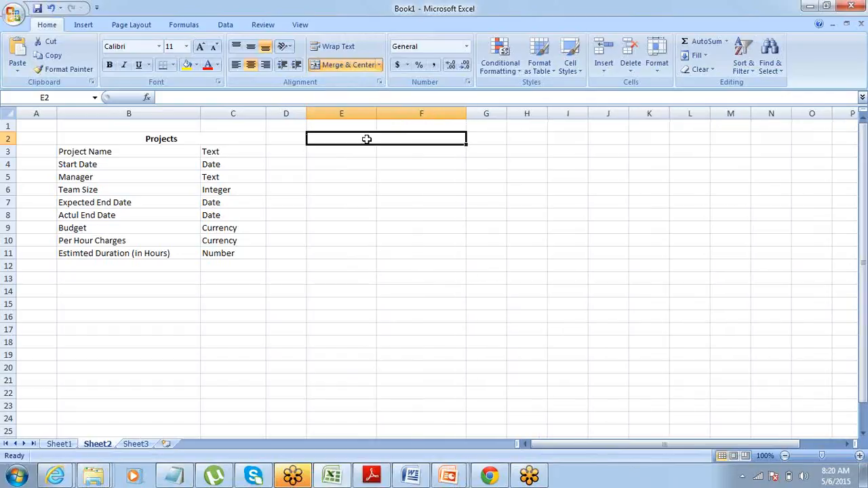
# Step: Enter 'Consultants' in the merged E2:F2 cell and make it bold
pyautogui.press('Left')
pyautogui.press('Left')
pyautogui.press('Left')
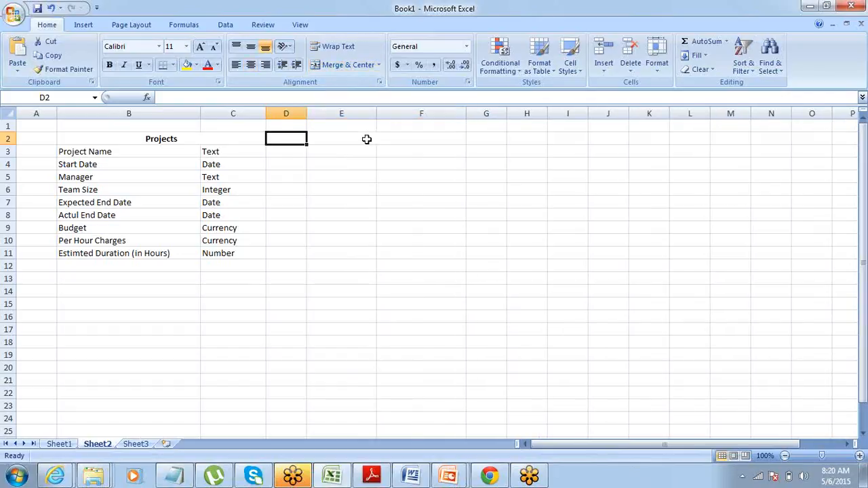
pyautogui.press('Right')
pyautogui.press('Right')
pyautogui.press('Right')
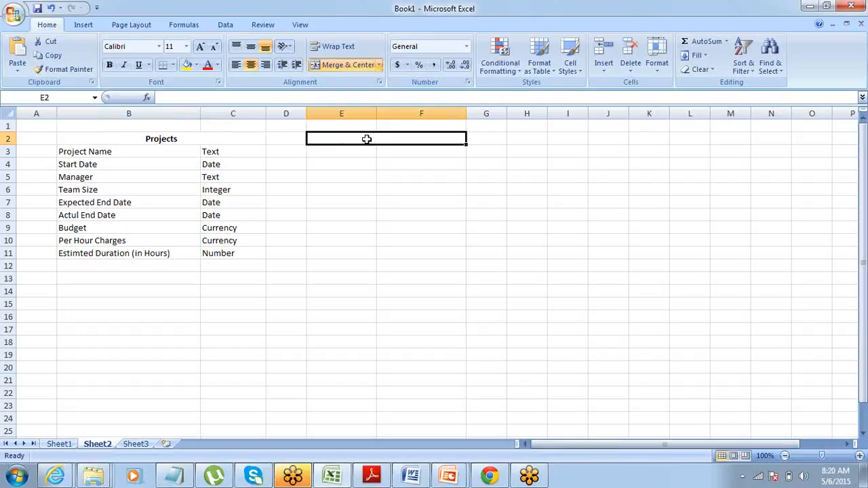
pyautogui.write('Consu')
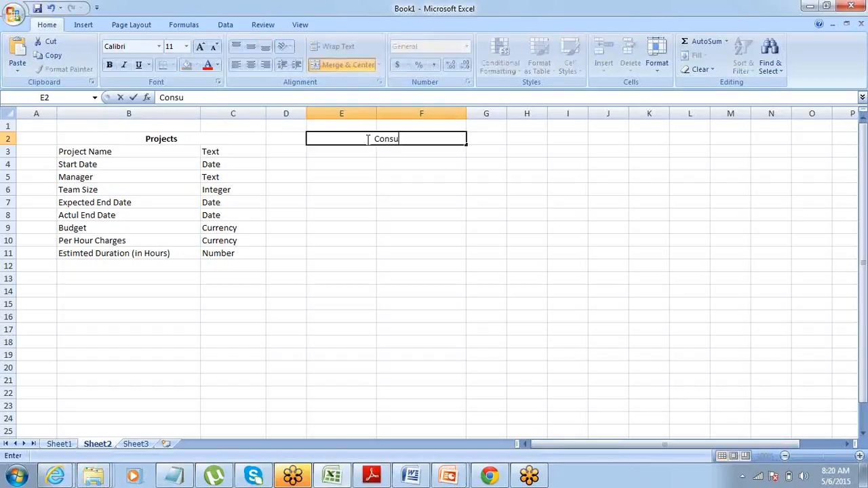
pyautogui.write('ltants')
pyautogui.press('Tab')
pyautogui.click(366, 139)
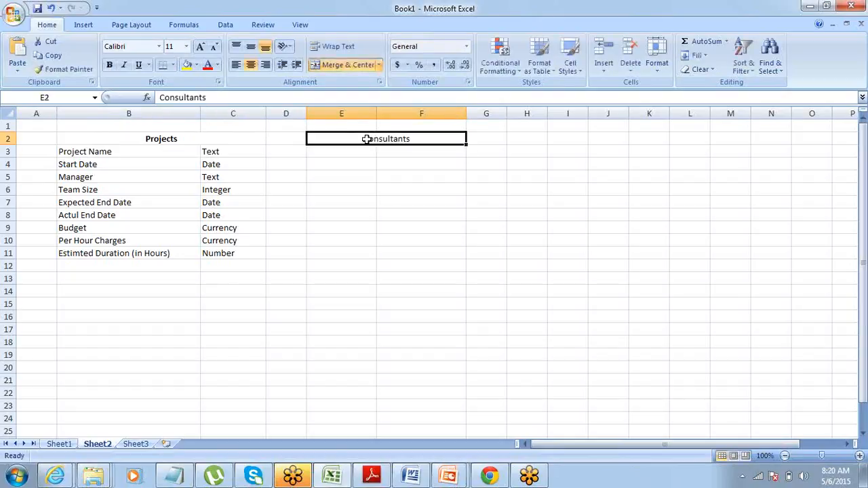
pyautogui.press('Return')
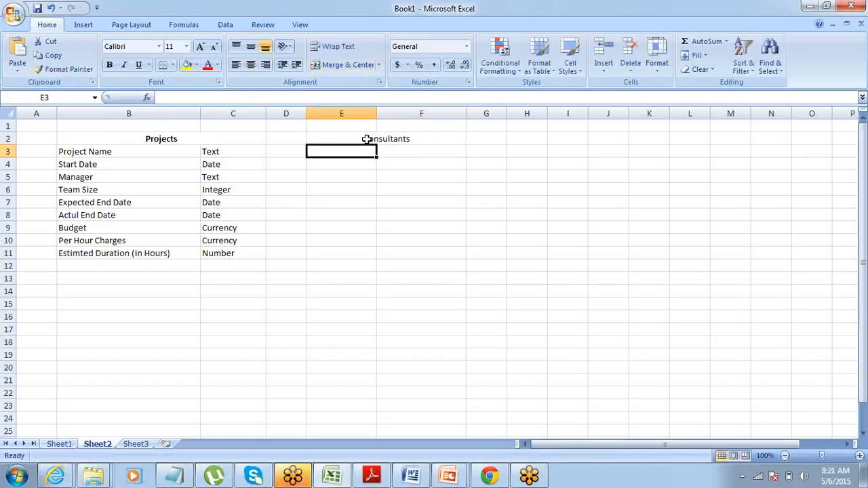
pyautogui.click(366, 139)
pyautogui.hotkey('ctrl', 'b')
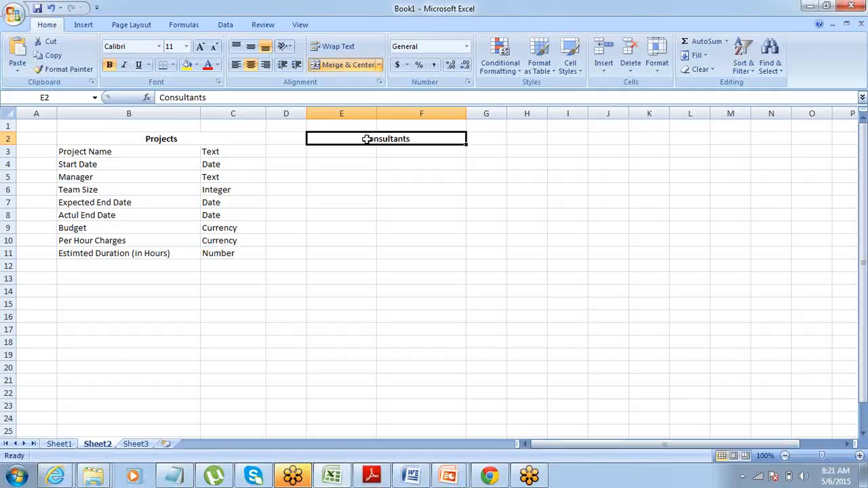
pyautogui.press('Down')
pyautogui.press('Left')
# Step: Add Name (Text) and DOB (Date) as the first Consultants fields
pyautogui.press('Right')
pyautogui.write('N')
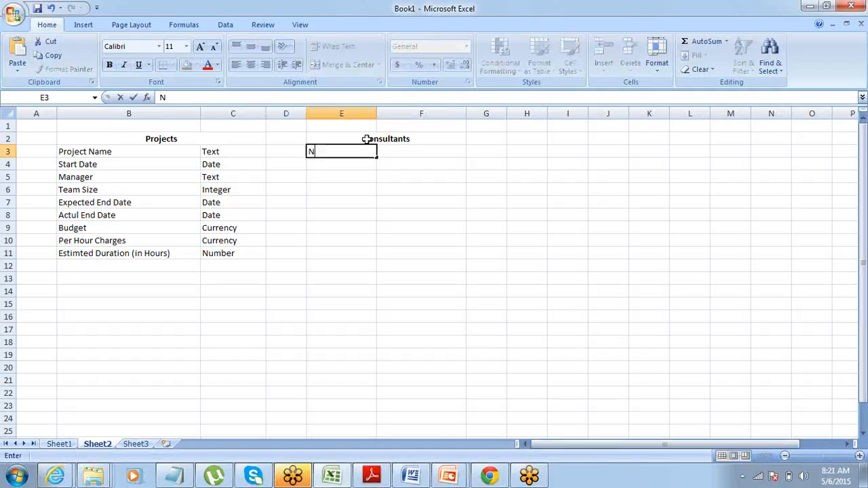
pyautogui.write('ame')
pyautogui.press('Tab')
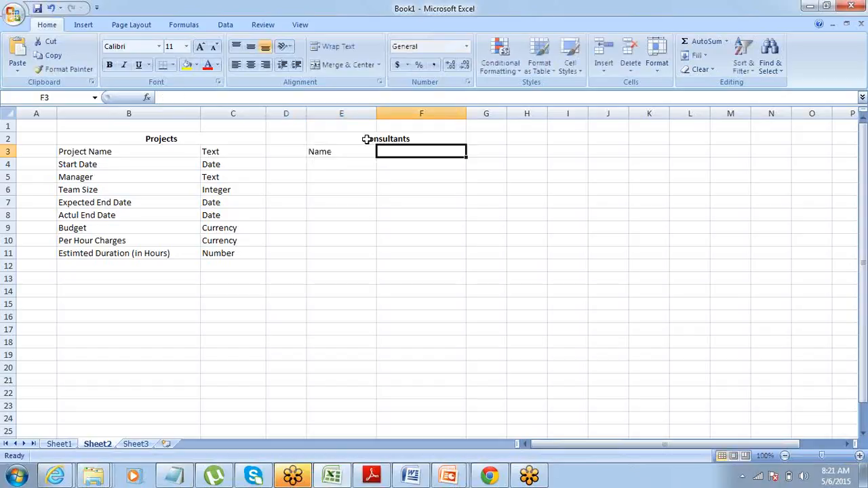
pyautogui.write('Tex')
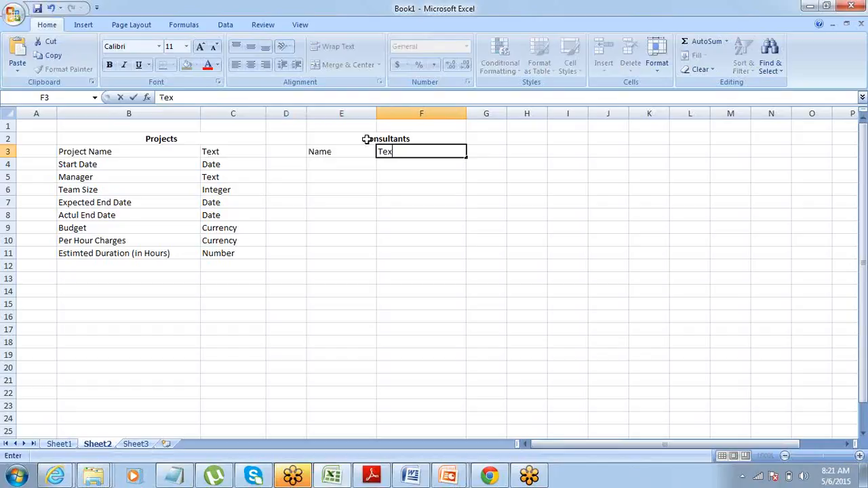
pyautogui.write('t')
pyautogui.press('Return')
pyautogui.write('DOB')
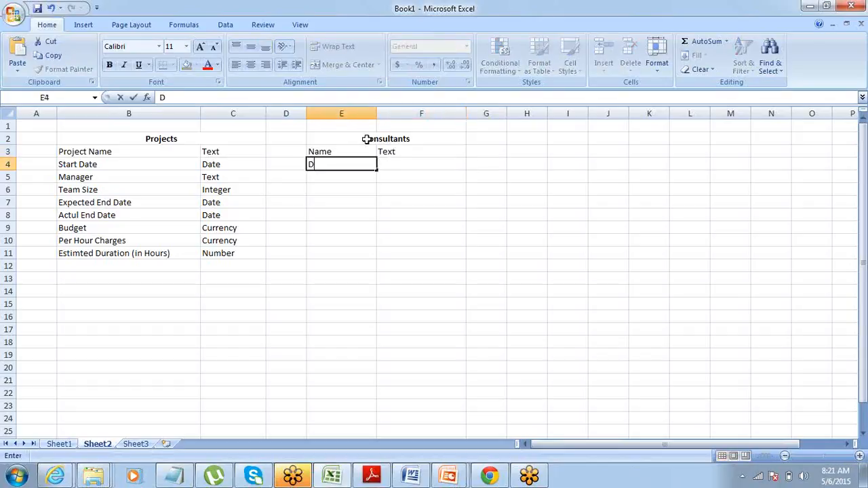
pyautogui.press('Tab')
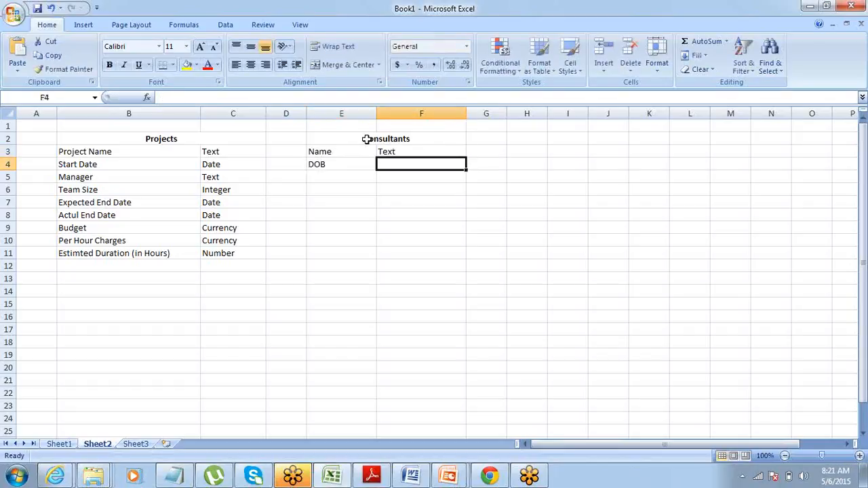
pyautogui.write('Date')
pyautogui.press('Return')
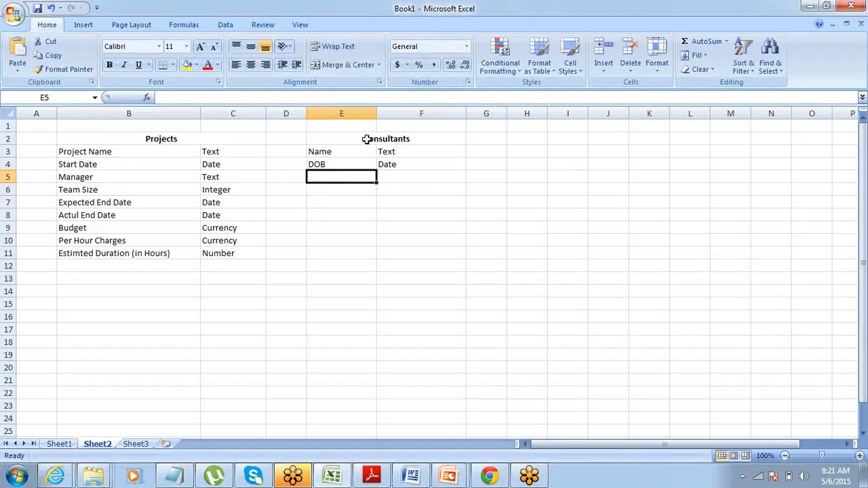
# Step: List the field names Street Address, City, State and Country
pyautogui.write('A')
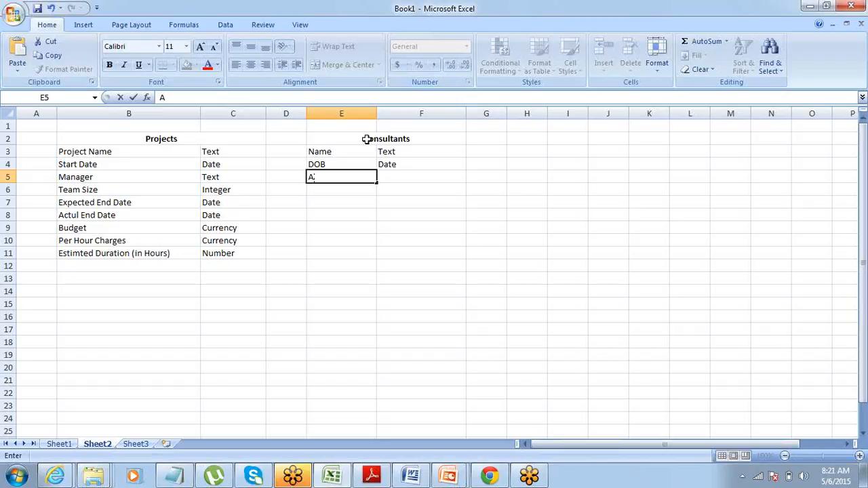
pyautogui.press('BackSpace')
pyautogui.write('Street Address')
pyautogui.press('Return')
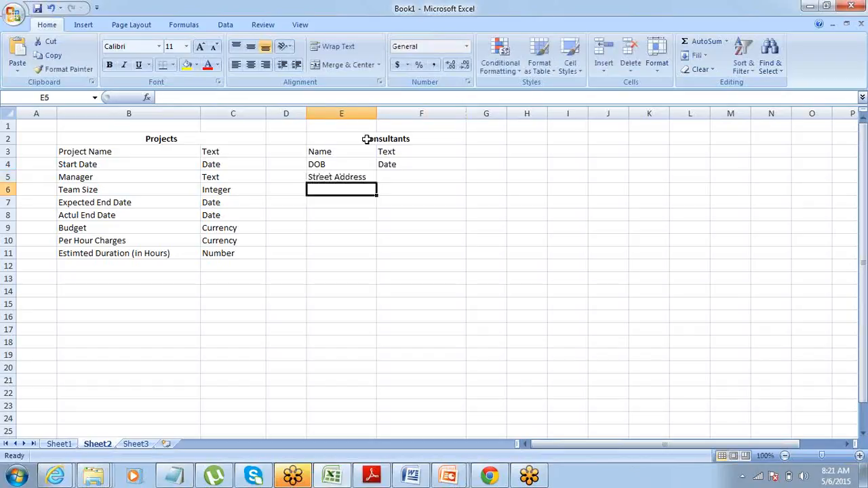
pyautogui.write('City')
pyautogui.press('Tab')
pyautogui.press('Return')
pyautogui.write('State')
pyautogui.press('Return')
pyautogui.write('Coutry')
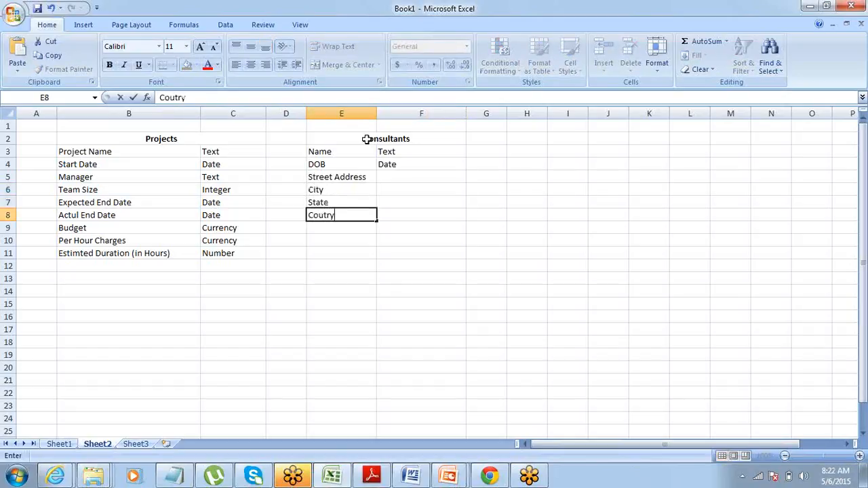
pyautogui.press('BackSpace')
pyautogui.press('BackSpace')
pyautogui.press('BackSpace')
pyautogui.write('ntry')
pyautogui.press('Right')
# Step: Type Street Address as Text and City, State, Country as Picklist
pyautogui.press('Left')
pyautogui.press('Up')
pyautogui.press('Up')
pyautogui.press('Up')
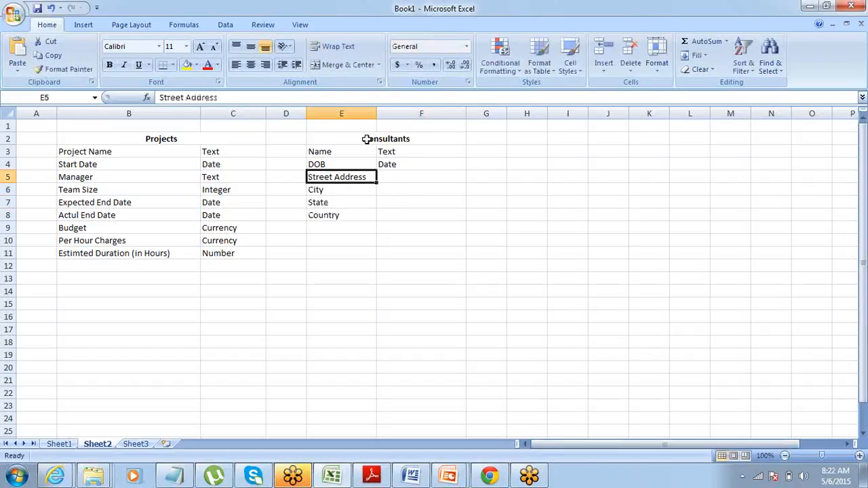
pyautogui.press('Right')
pyautogui.write('Te')
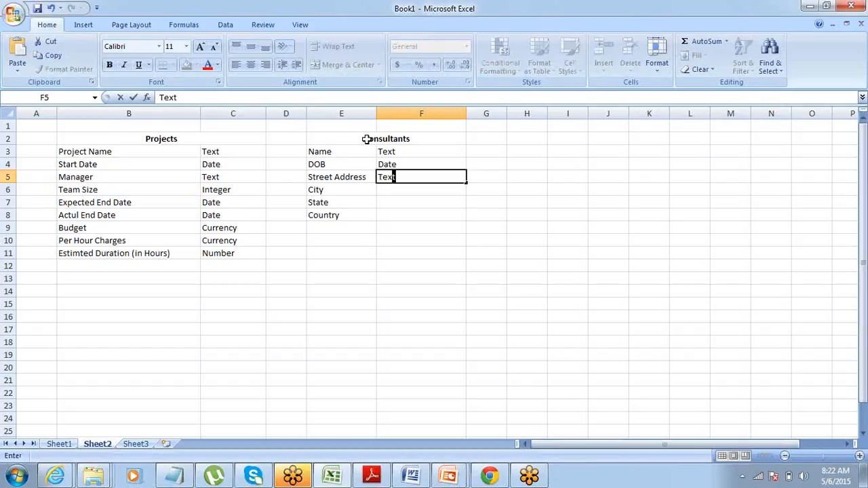
pyautogui.press('Return')
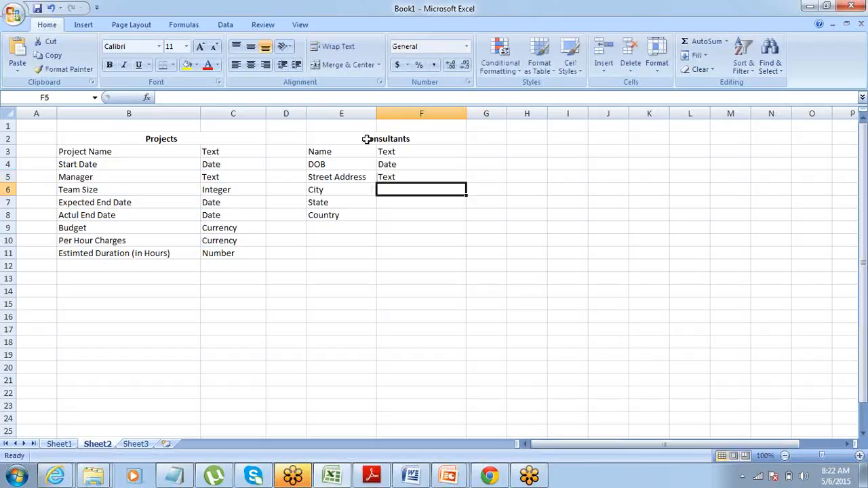
pyautogui.write('Picklist')
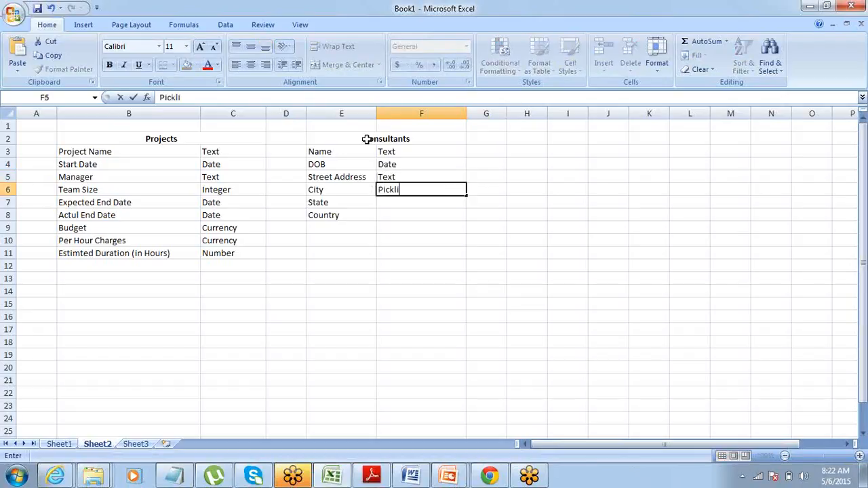
pyautogui.press('Return')
pyautogui.press('Left')
pyautogui.press('Right')
pyautogui.press('Down')
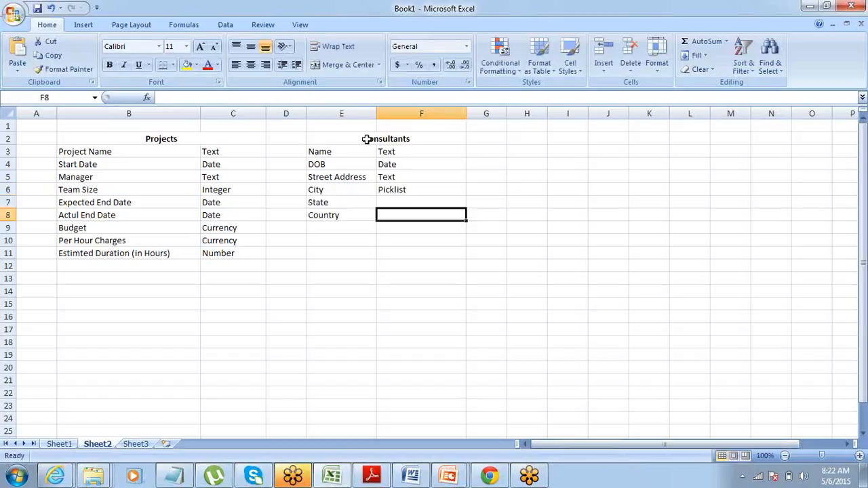
pyautogui.hotkey('shift', 'Up')
pyautogui.hotkey('shift', 'Up')
pyautogui.hotkey('ctrl', 'd')
# Step: Add the field Experience(no of Yrs) with the Number data type
pyautogui.press('Down')
pyautogui.press('Left')
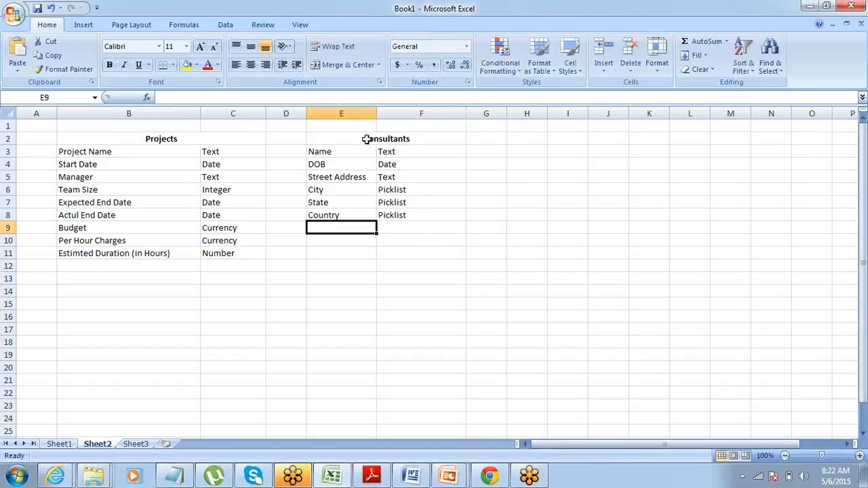
pyautogui.write('Exper')
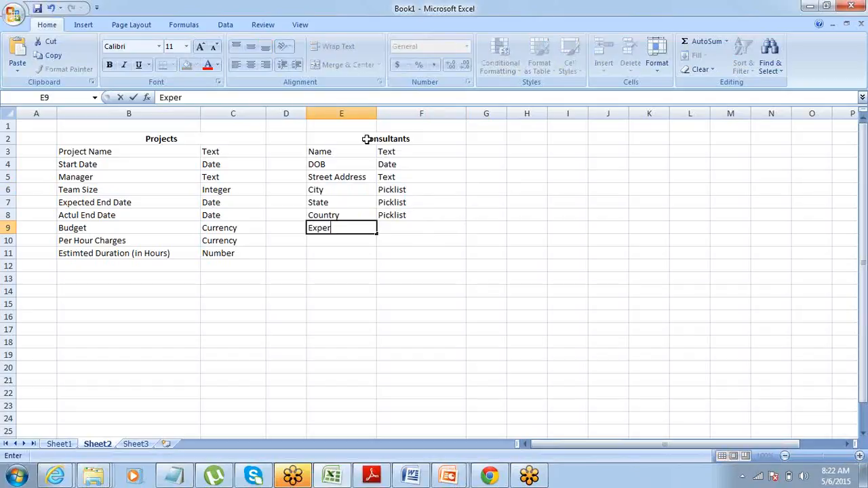
pyautogui.write('ience(no of Yrs)')
pyautogui.press('Tab')
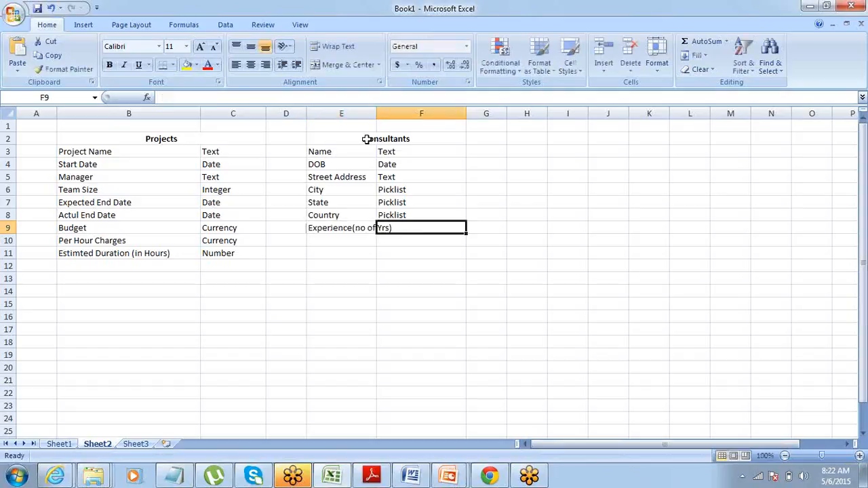
pyautogui.write('Number')
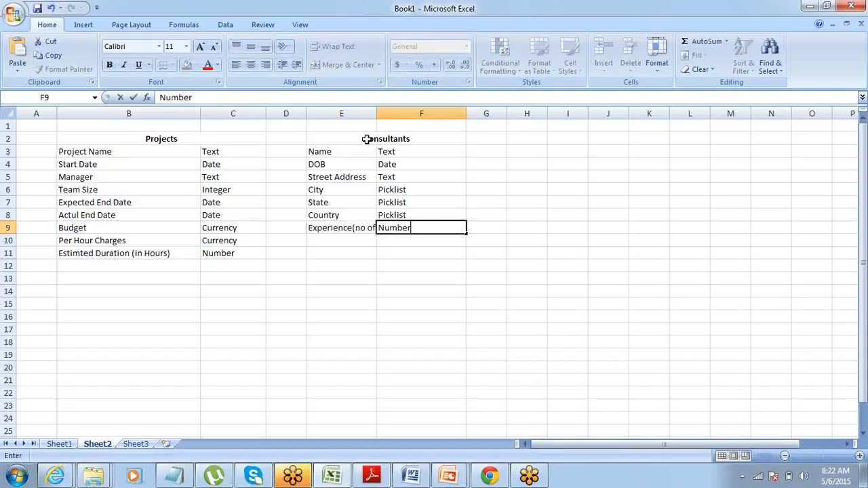
pyautogui.press('Tab')
# Step: Widen column E to show the full Experience(no of Yrs) label
pyautogui.moveTo(376, 113); pyautogui.dragTo(401, 119)
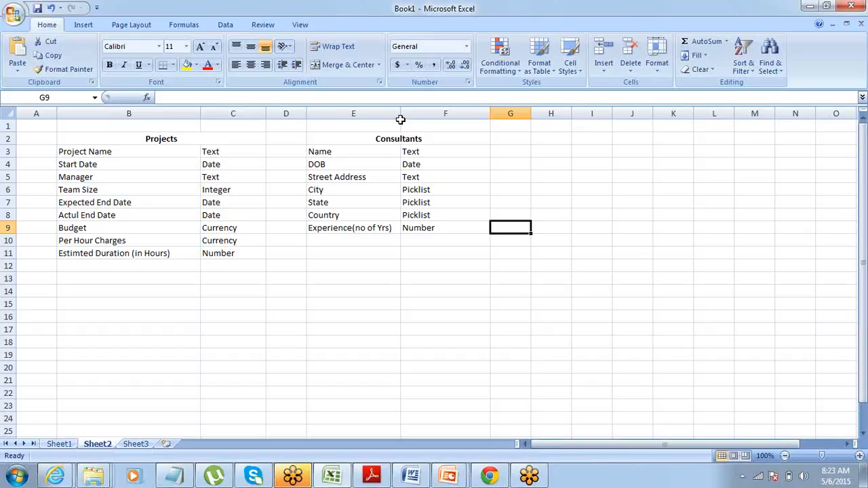
pyautogui.press('Left')
pyautogui.press('Down')
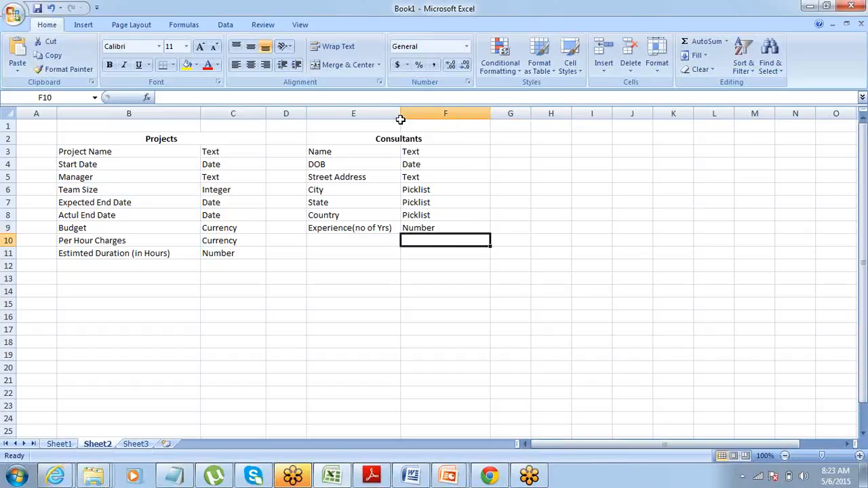
# Step: Add the Status field with the Picklist data type
pyautogui.press('Left')
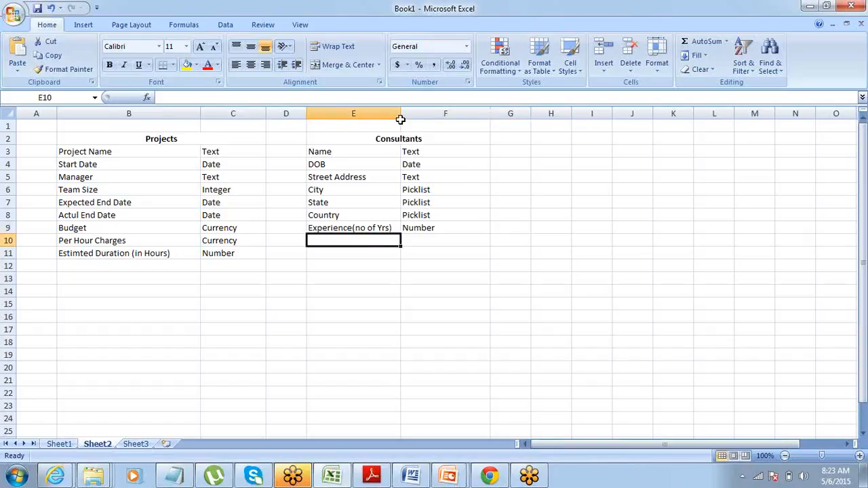
pyautogui.write('STat')
pyautogui.press('BackSpace')
pyautogui.press('BackSpace')
pyautogui.press('BackSpace')
pyautogui.press('BackSpace')
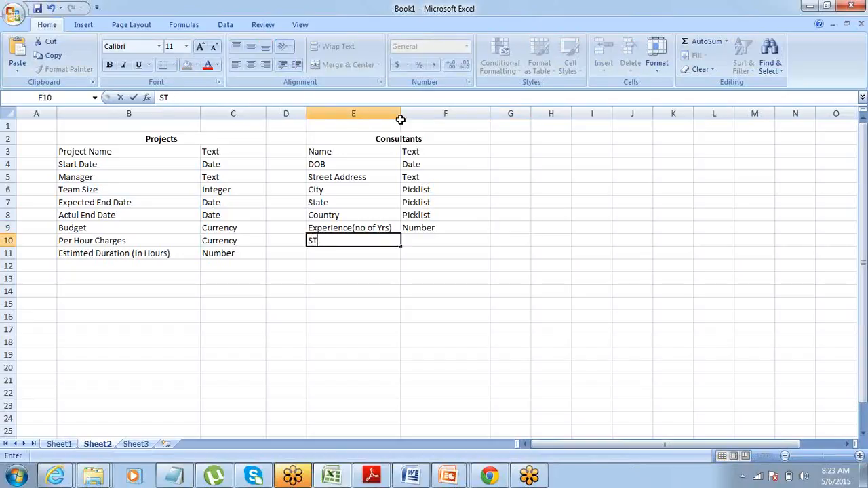
pyautogui.write('t')
pyautogui.write('atsu')
pyautogui.press('BackSpace')
pyautogui.press('BackSpace')
pyautogui.write('us')
pyautogui.press('Tab')
pyautogui.press('Tab')
pyautogui.hotkey('shift', 'Tab')
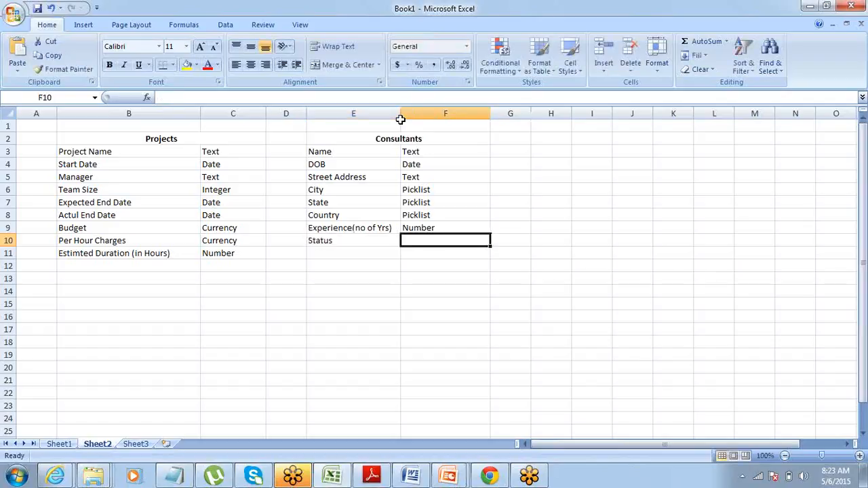
pyautogui.write('P')
pyautogui.press('BackSpace')
pyautogui.write('icklist')
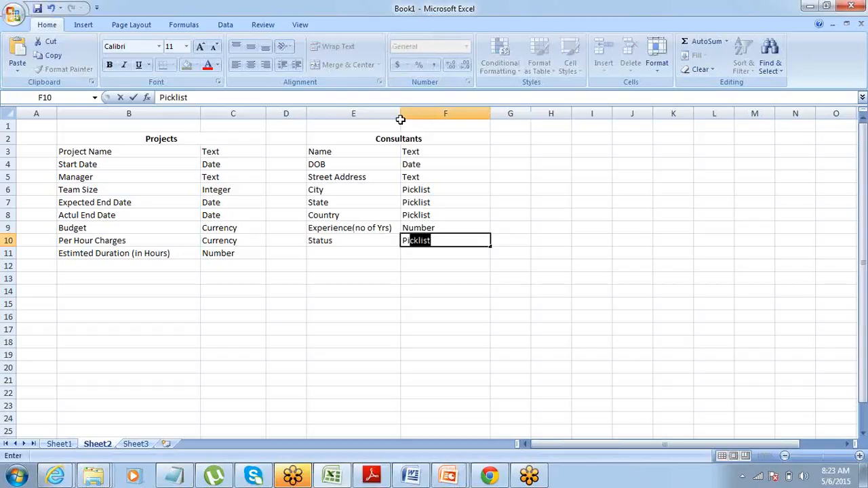
pyautogui.press('Return')
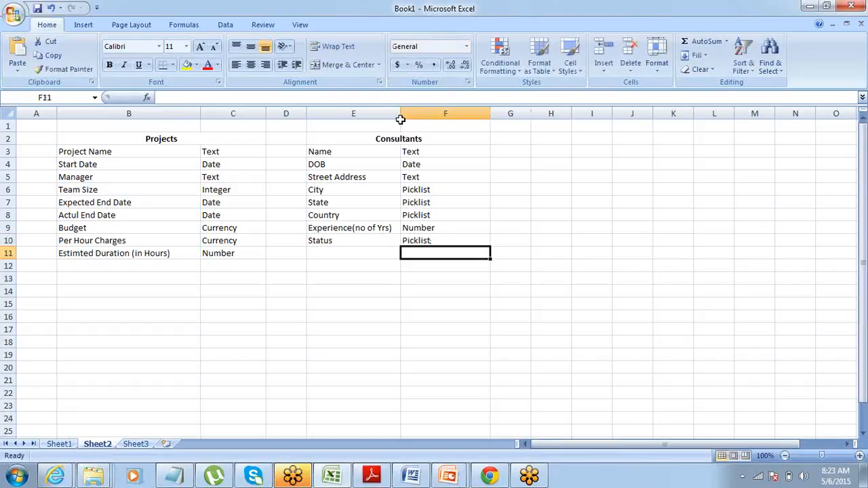
# Step: Add the field names Email, Mobile and Phone below Status
pyautogui.press('Left')
pyautogui.press('Left')
pyautogui.press('Left')
pyautogui.press('Right')
pyautogui.press('Right')
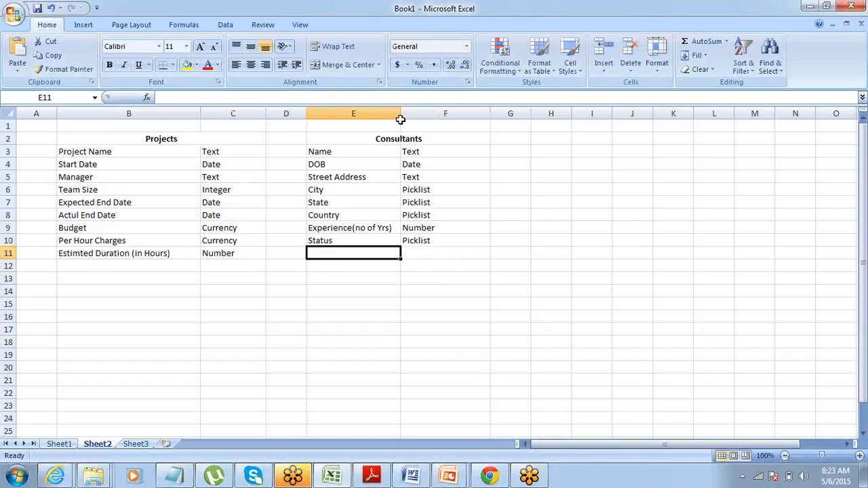
pyautogui.write('Email')
pyautogui.press('Tab')
pyautogui.press('Return')
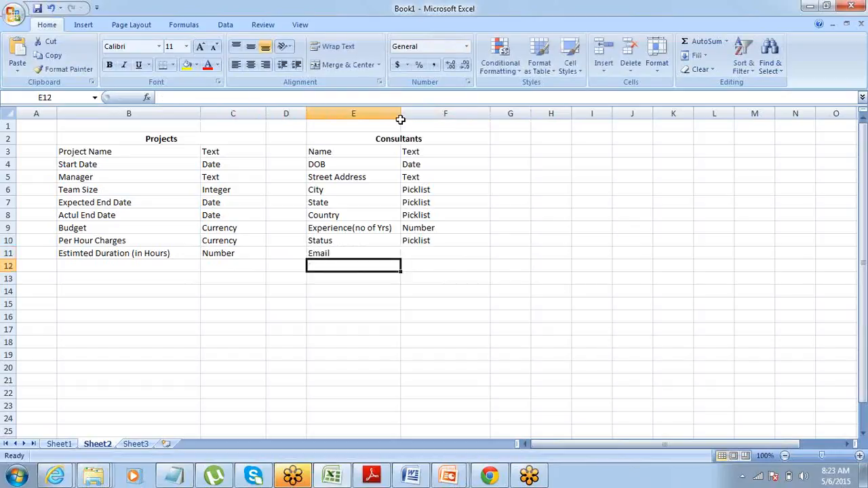
pyautogui.write('Mobile')
pyautogui.press('Return')
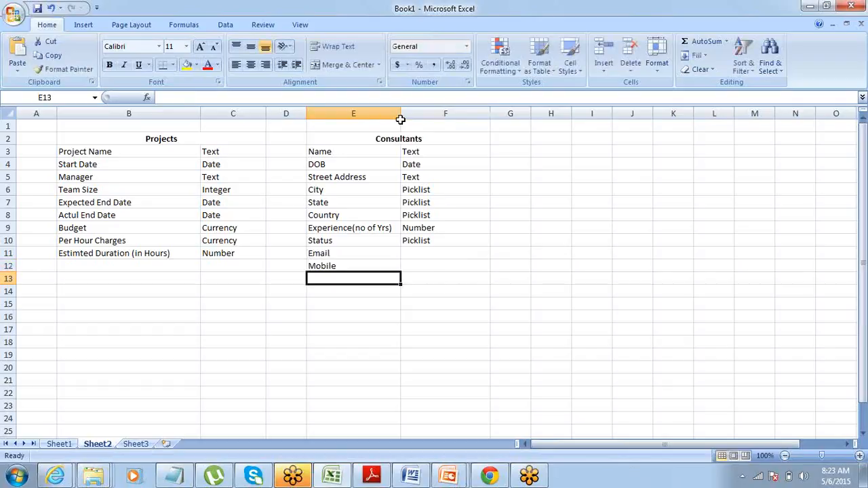
pyautogui.write('Phone')
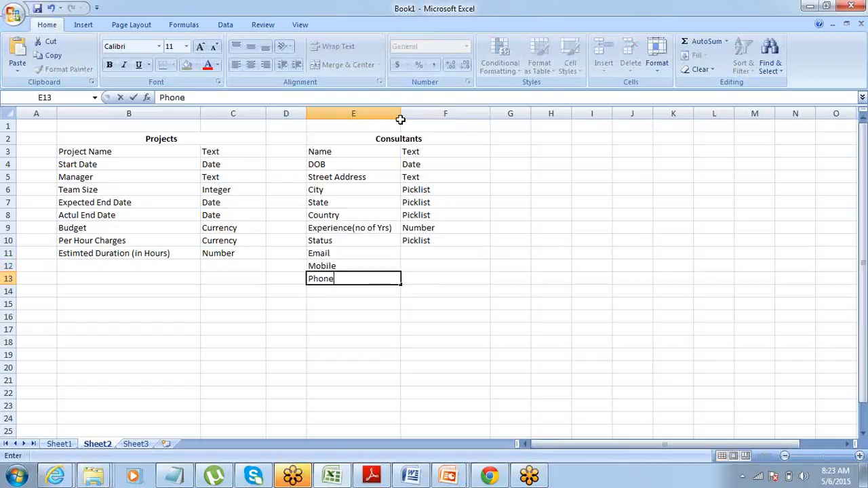
pyautogui.press('Up')
pyautogui.press('Up')
# Step: Give Email the Email data type and Mobile the Phone data type
pyautogui.press('Right')
pyautogui.write('Email')
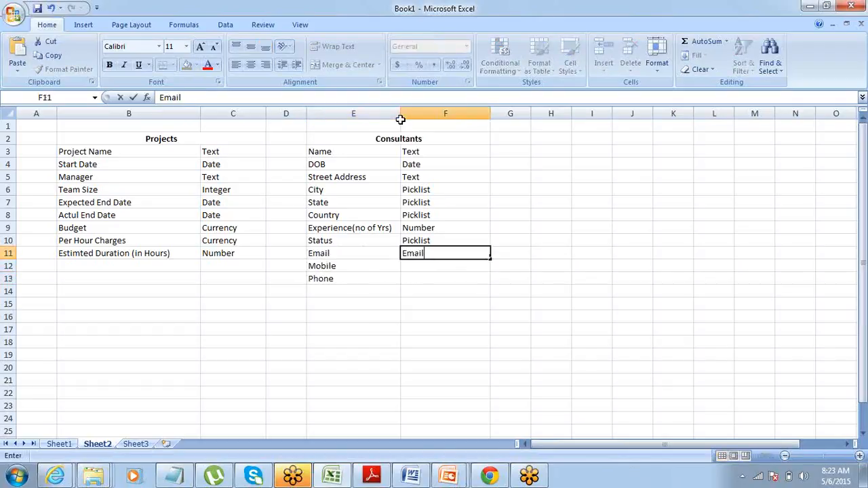
pyautogui.press('Return')
pyautogui.write('Phone')
pyautogui.press('Return')
pyautogui.press('Left')
pyautogui.press('Right')
# Step: Fill the Phone data type down from Mobile to the Phone field
pyautogui.hotkey('shift', 'Up')
pyautogui.hotkey('ctrl', 'd')
pyautogui.press('Up')
pyautogui.press('Up')
pyautogui.press('Up')
pyautogui.press('Up')
pyautogui.press('Up')
pyautogui.press('Up')
pyautogui.press('Up')
pyautogui.press('Up')
pyautogui.press('Up')
pyautogui.press('Up')
pyautogui.press('Up')
pyautogui.press('Up')
pyautogui.press('Down')
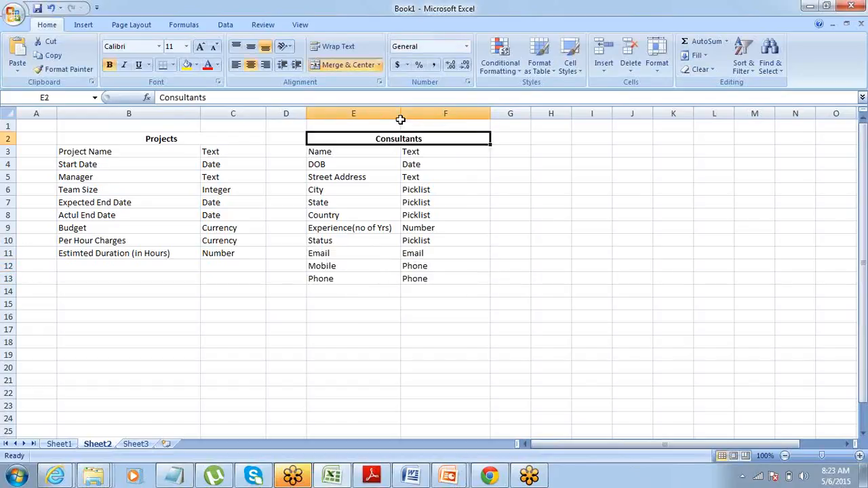
# Step: Review the Consultants and Projects tables by selecting each one in full
pyautogui.press('Left')
pyautogui.press('Left')
pyautogui.press('Left')
pyautogui.press('Right')
pyautogui.press('Right')
pyautogui.press('Right')
pyautogui.press('Right')
pyautogui.press('Left')
pyautogui.press('Left')
pyautogui.press('Left')
pyautogui.press('Left')
pyautogui.press('Right')
pyautogui.press('Right')
pyautogui.press('Down')
pyautogui.press('Right')
pyautogui.press('Up')
pyautogui.hotkey('ctrl', 'shift', 'Down')
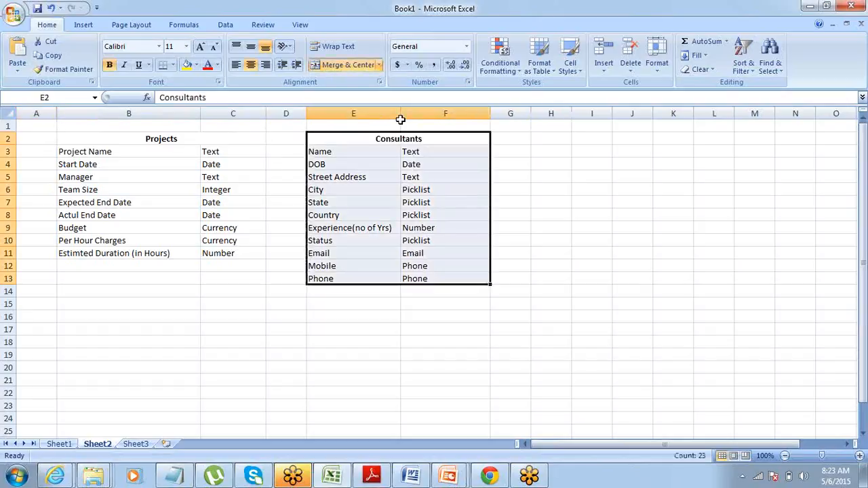
pyautogui.press('Left')
pyautogui.press('Left')
pyautogui.hotkey('ctrl', 'shift', 'Down')
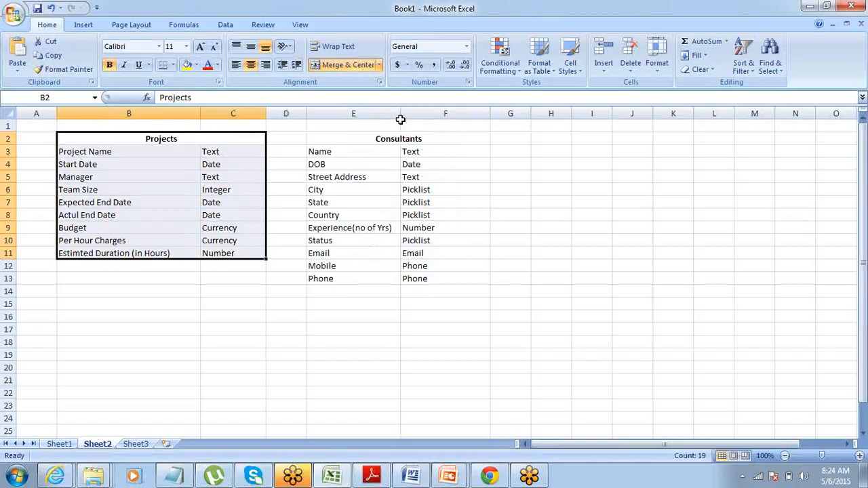
pyautogui.press('Right')
pyautogui.press('Right')
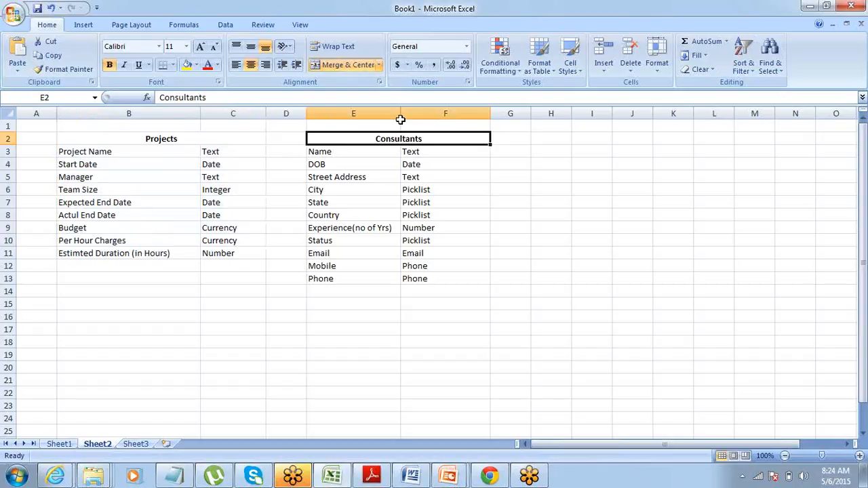
pyautogui.press('Left')
pyautogui.press('Left')
pyautogui.hotkey('ctrl', 'Down')
pyautogui.press('Down')
pyautogui.press('Down')
pyautogui.press('Down')
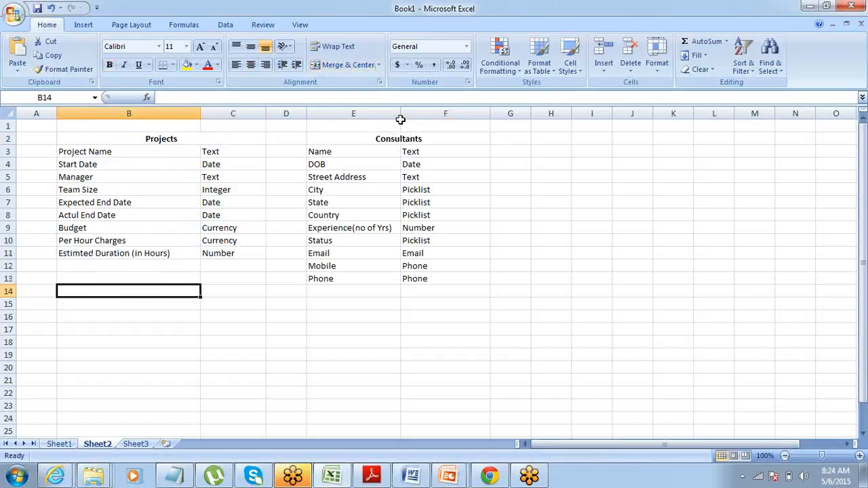
# Step: Create a bold 'Cllient' heading merged and centred across B14:C14
pyautogui.click(361, 68)
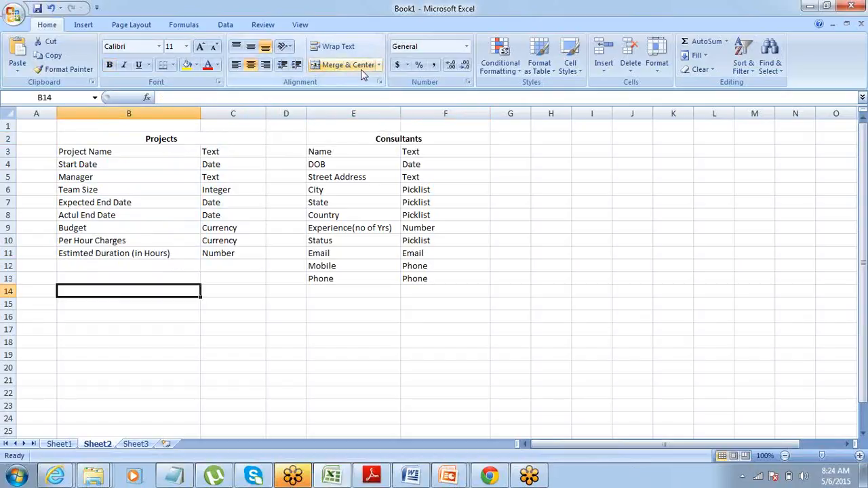
pyautogui.moveTo(158, 293); pyautogui.dragTo(218, 290)
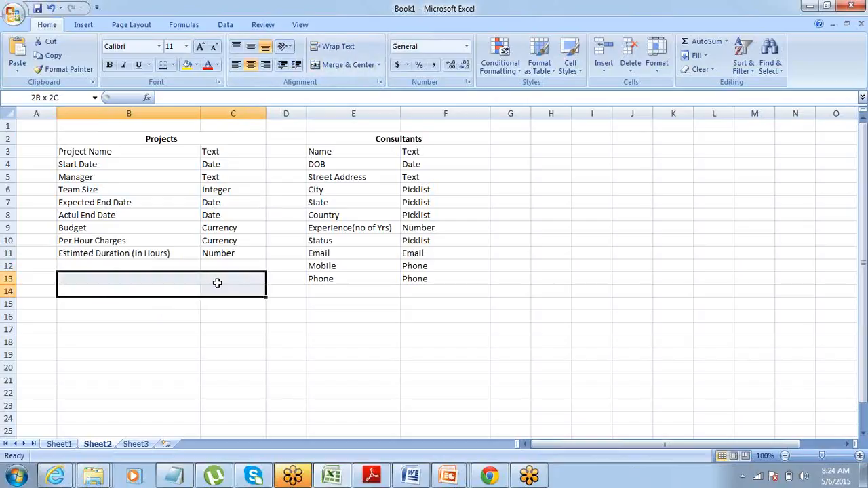
pyautogui.click(332, 66)
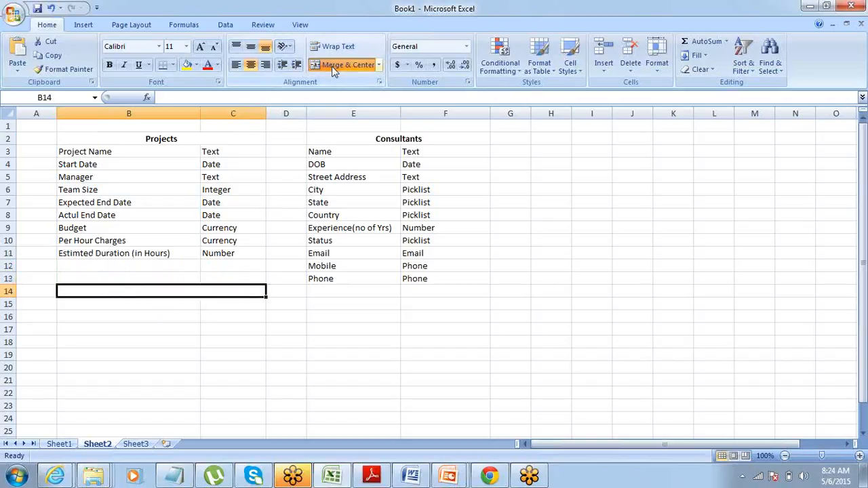
pyautogui.write('Cllient')
pyautogui.press('Tab')
pyautogui.press('Left')
pyautogui.press('Down')
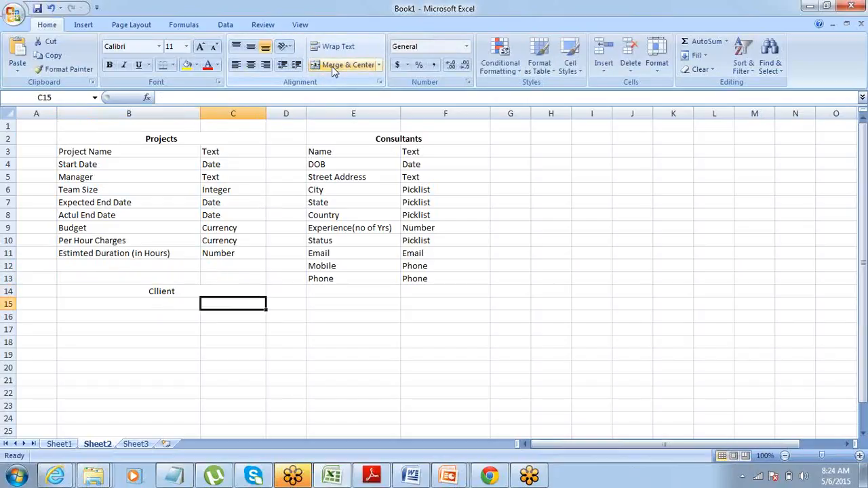
pyautogui.press('Up')
pyautogui.hotkey('ctrl', 'b')
# Step: Add Name with the Text data type as the first Cllient field
pyautogui.press('Down')
pyautogui.press('Left')
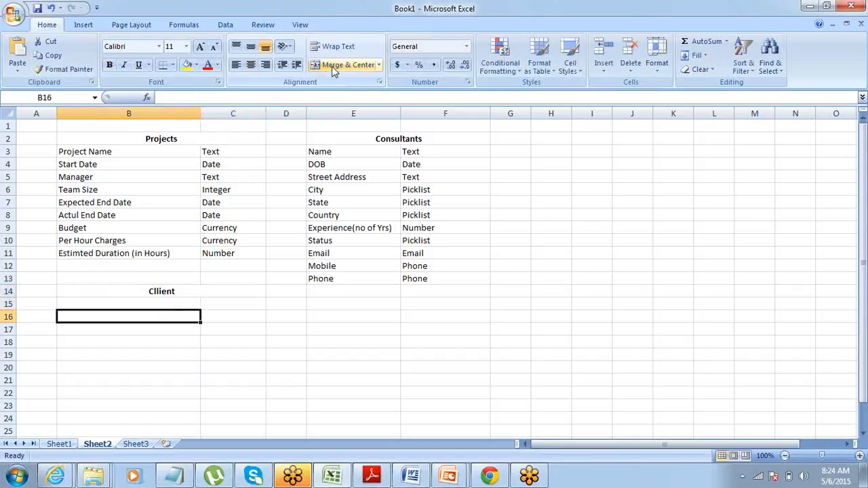
pyautogui.write('Name')
pyautogui.press('Tab')
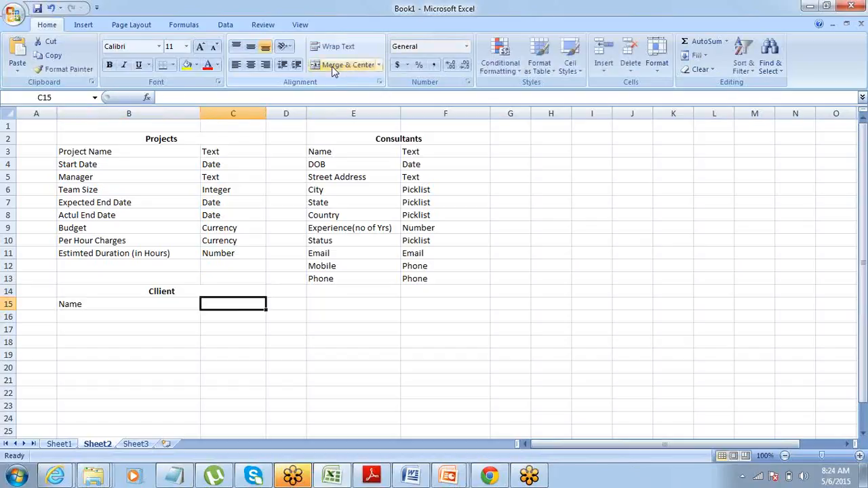
pyautogui.write('Text')
pyautogui.press('Tab')
pyautogui.press('Return')
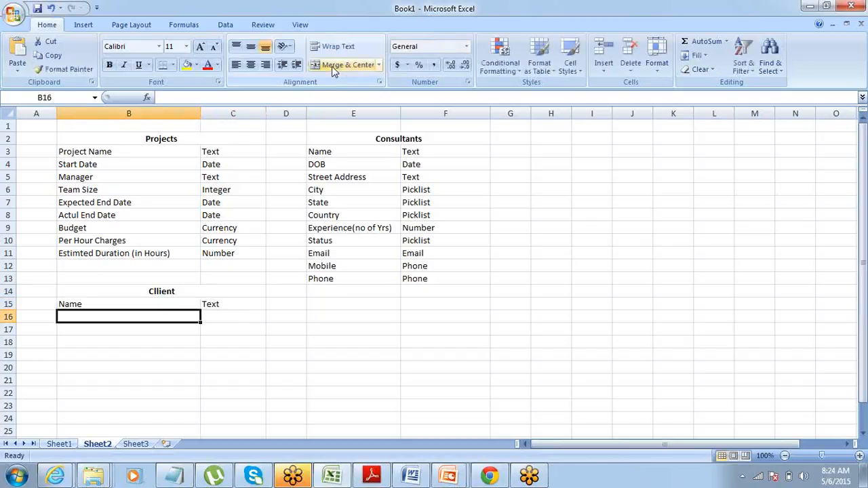
pyautogui.press('Right')
pyautogui.press('Right')
pyautogui.press('Right')
# Step: Copy the Consultants address fields and types (E5:F8) into the Cllient table at row 17
pyautogui.press('Up')
pyautogui.press('Up')
pyautogui.press('Up')
pyautogui.press('Up')
pyautogui.press('Up')
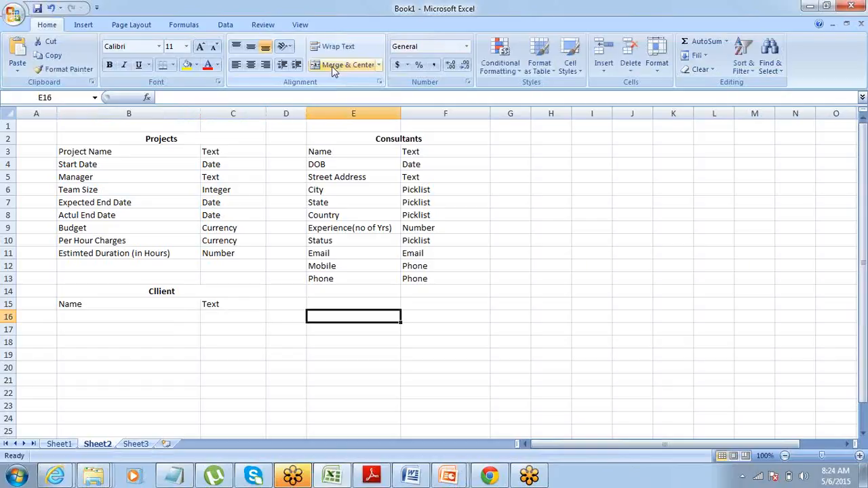
pyautogui.press('Up')
pyautogui.press('Up')
pyautogui.press('Up')
pyautogui.press('Up')
pyautogui.press('Up')
pyautogui.press('Up')
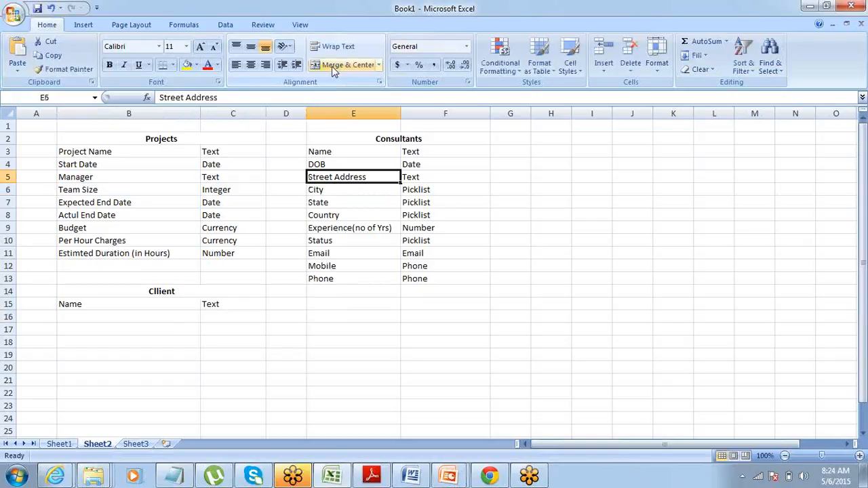
pyautogui.hotkey('shift', 'Down')
pyautogui.hotkey('shift', 'Down')
pyautogui.hotkey('shift', 'Down')
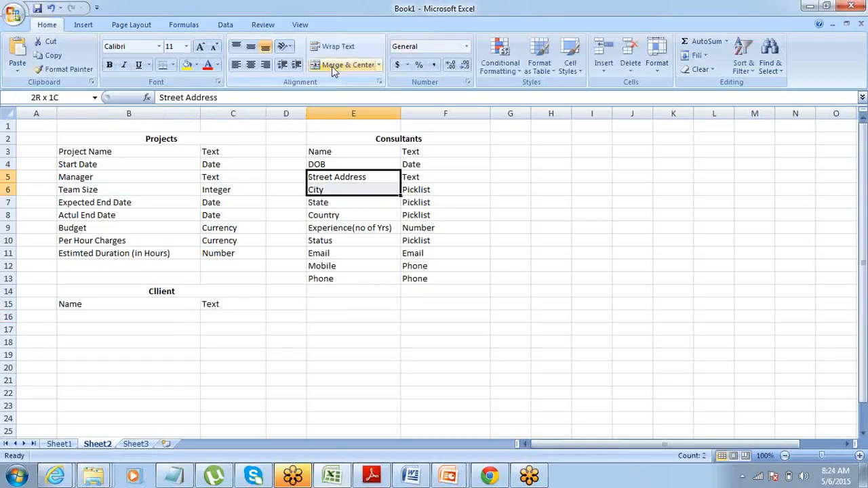
pyautogui.hotkey('shift', 'Right')
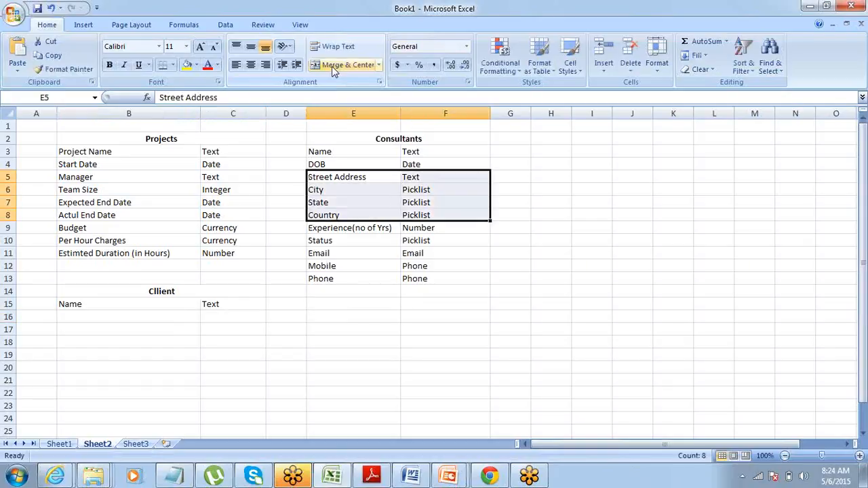
pyautogui.hotkey('ctrl', 'c')
pyautogui.press('Left')
pyautogui.press('Left')
pyautogui.press('Left')
pyautogui.press('Left')
pyautogui.press('Right')
pyautogui.press('Down')
pyautogui.press('Down')
pyautogui.press('Down')
pyautogui.press('Down')
pyautogui.press('Down')
pyautogui.press('Down')
pyautogui.press('Down')
pyautogui.press('Down')
pyautogui.press('Down')
pyautogui.press('Down')
pyautogui.press('Down')
pyautogui.press('Down')
pyautogui.press('Down')
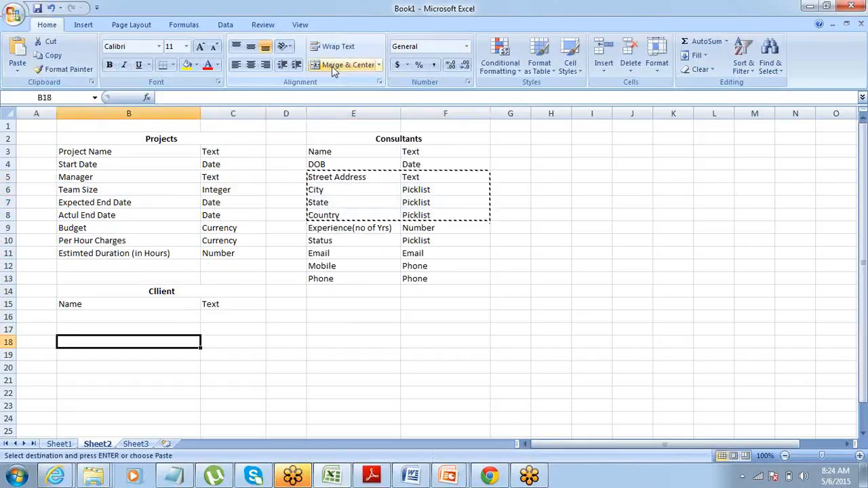
pyautogui.press('Up')
pyautogui.press('Return')
# Step: Add Website with the URL data type in row 16
pyautogui.press('Up')
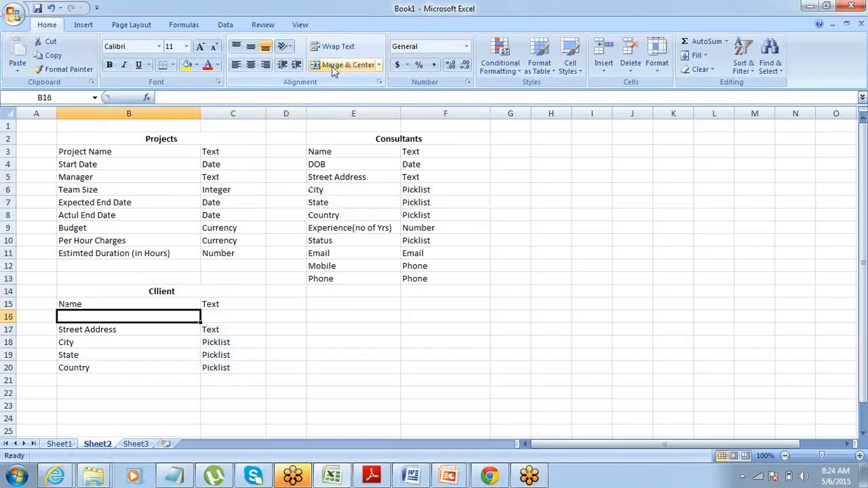
pyautogui.write('Website')
pyautogui.press('Tab')
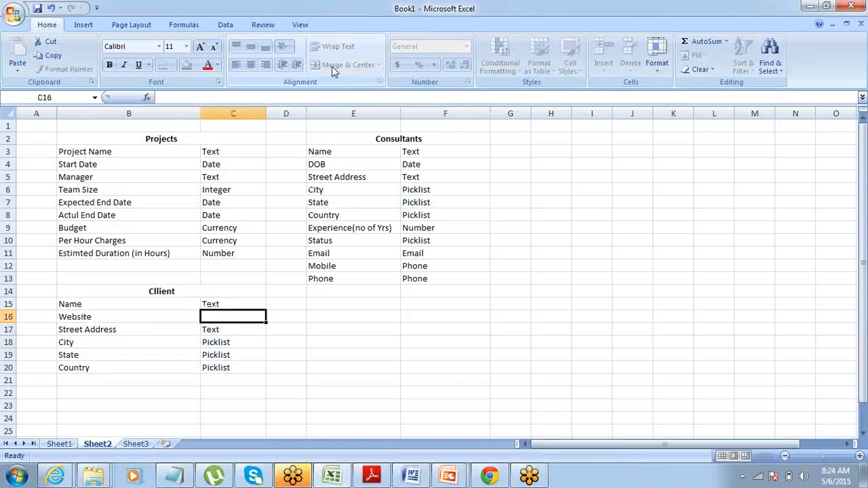
pyautogui.write('URL')
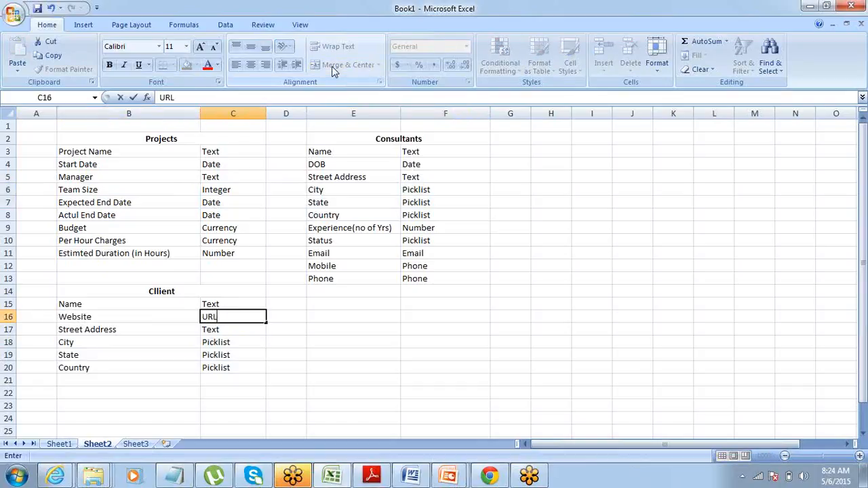
pyautogui.press('Return')
pyautogui.press('Left')
pyautogui.press('Left')
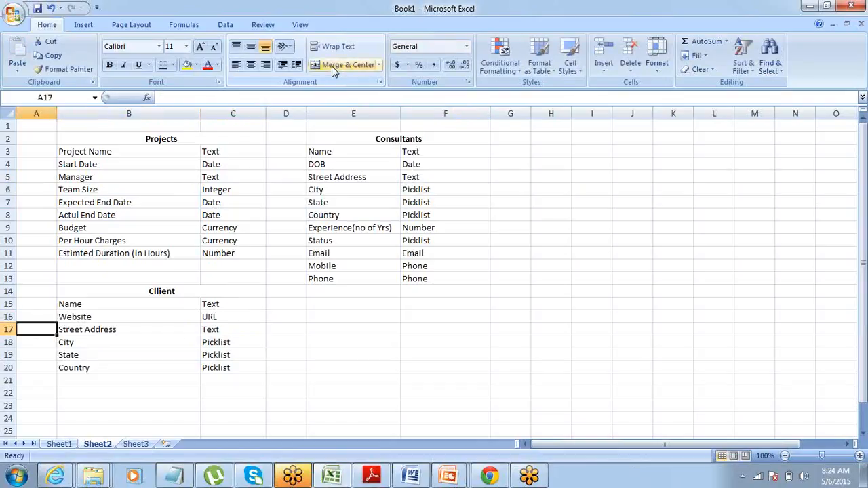
# Step: Add Phone as a new Cllient field in B21, below Country
pyautogui.press('Right')
pyautogui.hotkey('ctrl', 'Down')
pyautogui.hotkey('ctrl', 'Up')
pyautogui.hotkey('ctrl', 'Up')
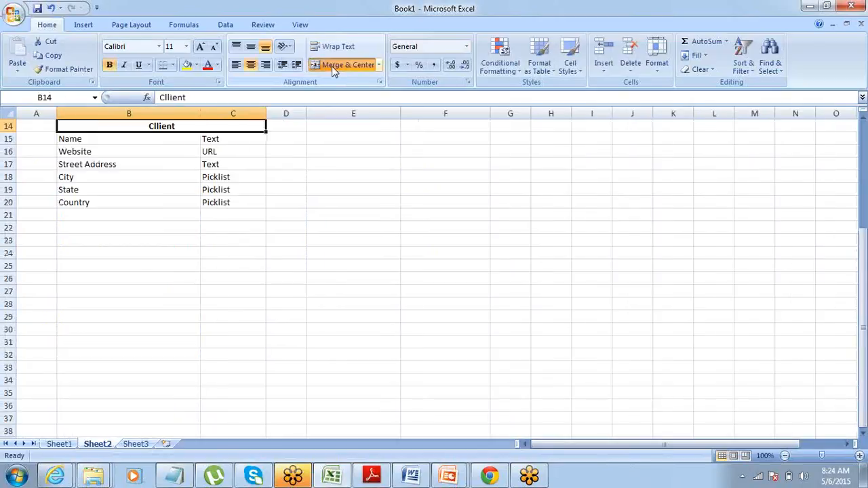
pyautogui.press('Down')
pyautogui.press('Down')
pyautogui.press('Down')
pyautogui.press('Down')
pyautogui.press('Down')
pyautogui.press('Down')
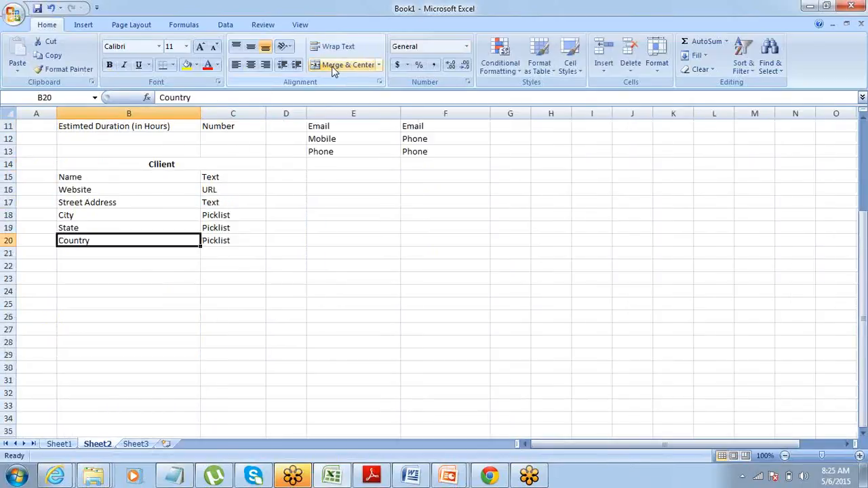
pyautogui.press('Down')
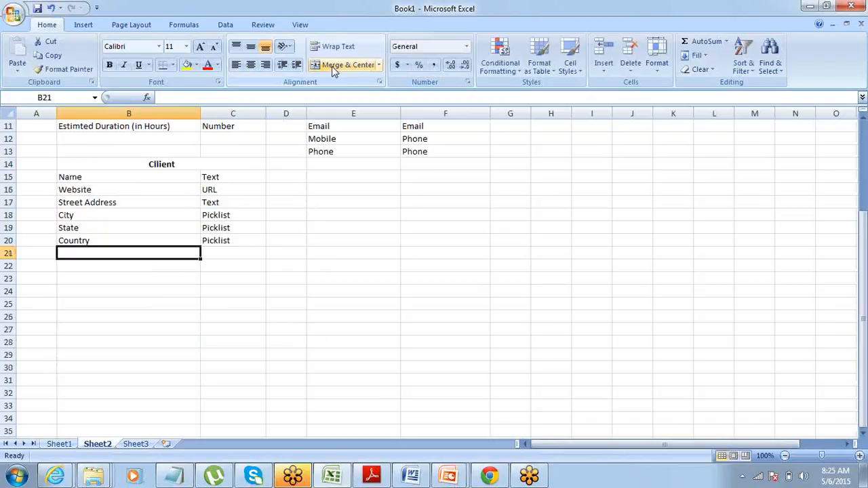
pyautogui.write('Phone')
pyautogui.press('Tab')
# Step: Add Fax and Industry as the next Cllient fields in B22 and B23
pyautogui.press('Left')
pyautogui.press('Up')
pyautogui.press('Up')
pyautogui.press('Down')
pyautogui.press('Down')
pyautogui.press('Right')
pyautogui.press('Down')
pyautogui.press('Left')
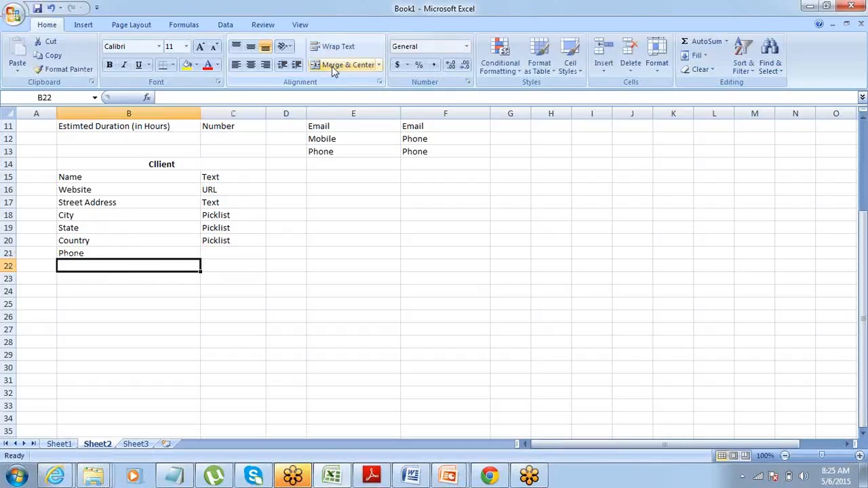
pyautogui.write('Fax')
pyautogui.press('Tab')
pyautogui.press('Tab')
pyautogui.press('Return')
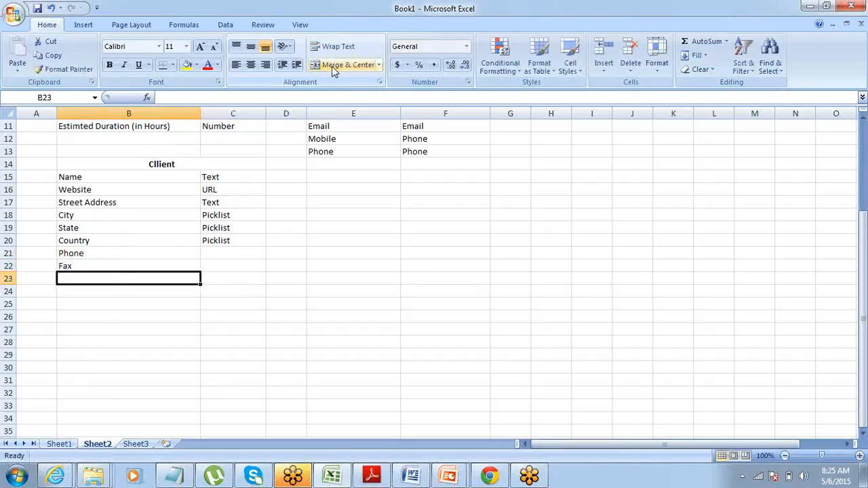
pyautogui.write('In')
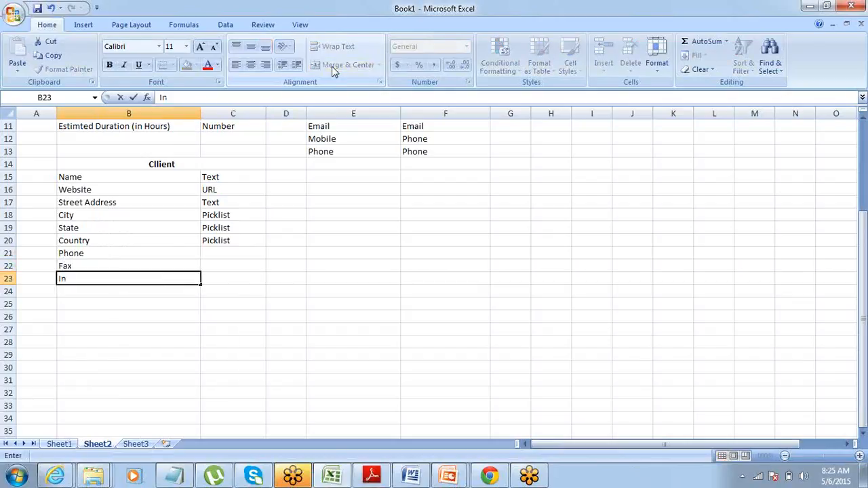
pyautogui.write('dustry')
pyautogui.press('Tab')
# Step: Set the data type of both the Phone and Fax fields to Phone
pyautogui.press('Left')
pyautogui.press('Up')
pyautogui.press('Up')
pyautogui.press('Right')
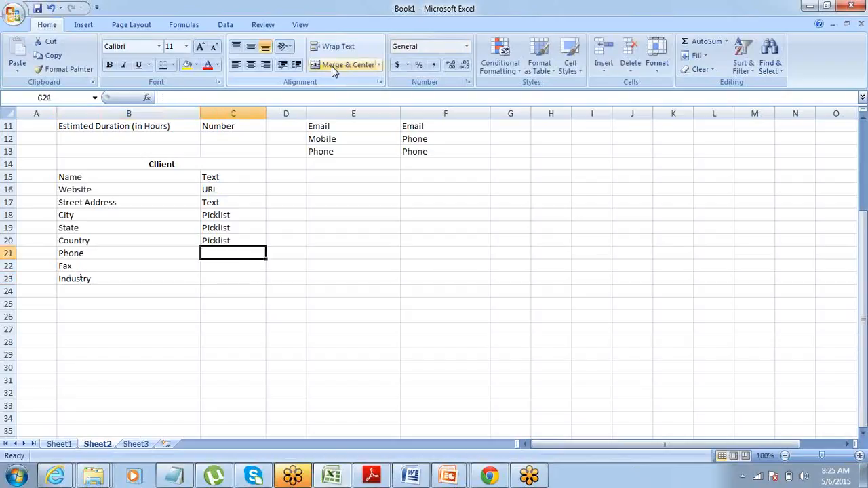
pyautogui.write('Phon')
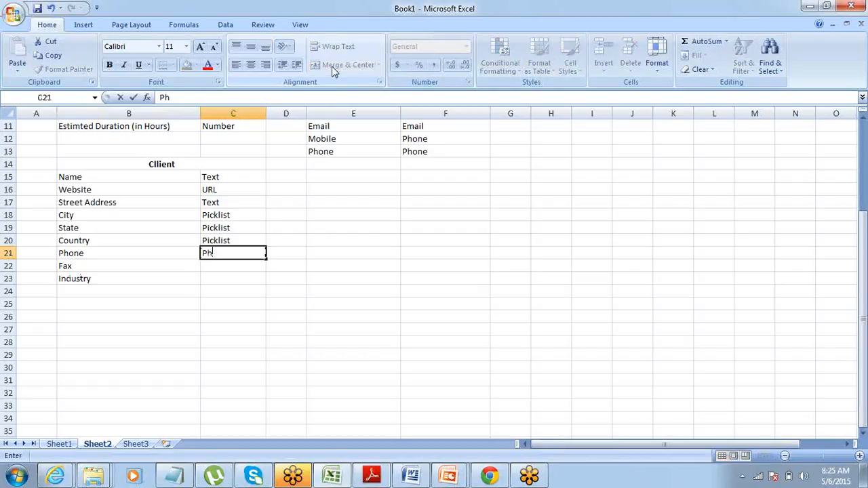
pyautogui.press('BackSpace')
pyautogui.press('BackSpace')
pyautogui.write('one')
pyautogui.press('Tab')
pyautogui.press('Down')
pyautogui.press('Left')
pyautogui.write('Ph')
pyautogui.press('Return')
# Step: Set the Industry field's data type to Picklist
pyautogui.press('Left')
pyautogui.press('Right')
pyautogui.press('Right')
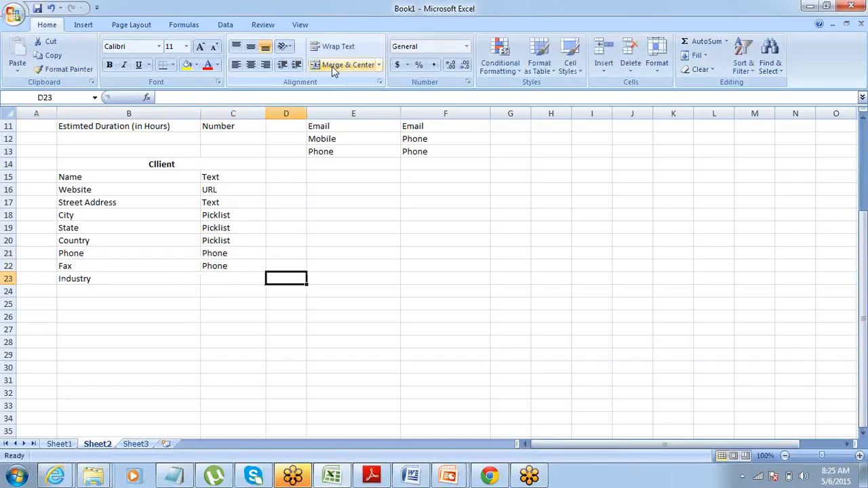
pyautogui.press('Left')
pyautogui.write('Pick')
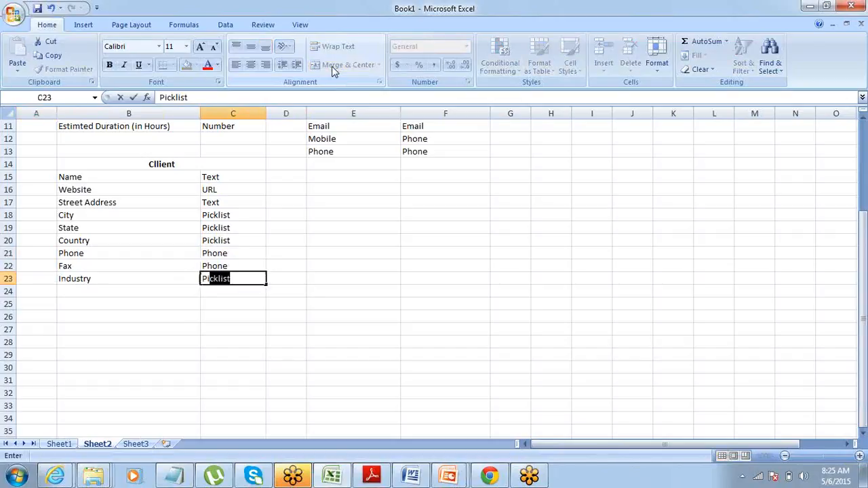
pyautogui.press('Tab')
pyautogui.press('Return')
pyautogui.press('Left')
pyautogui.press('Left')
pyautogui.press('Right')
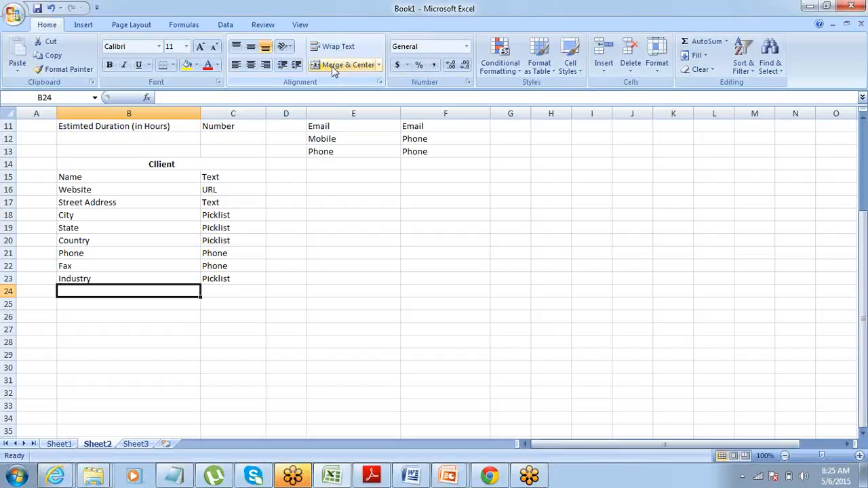
pyautogui.press('Up')
pyautogui.press('Up')
pyautogui.press('Up')
pyautogui.press('Up')
pyautogui.press('Up')
pyautogui.press('Up')
pyautogui.press('Up')
pyautogui.press('Up')
pyautogui.press('Up')
pyautogui.press('Up')
pyautogui.press('Up')
pyautogui.press('Up')
pyautogui.press('Up')
pyautogui.press('Up')
pyautogui.press('Up')
pyautogui.press('Up')
pyautogui.press('Up')
pyautogui.press('Up')
pyautogui.press('Up')
pyautogui.press('Up')
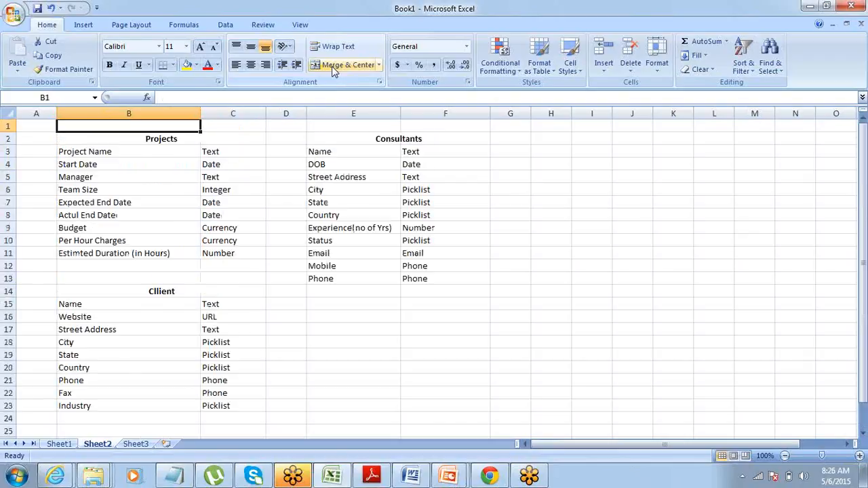
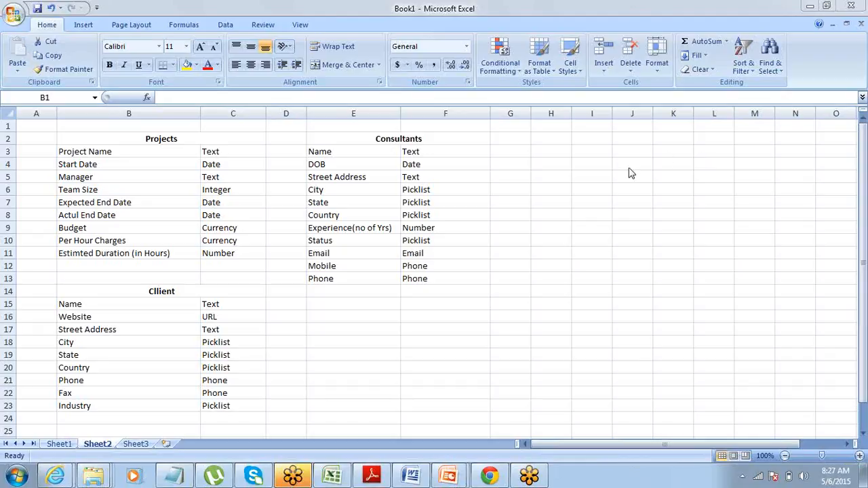
# Step: Review the Expected End Date and Actul End Date rows of the Projects table
pyautogui.click(139, 206)
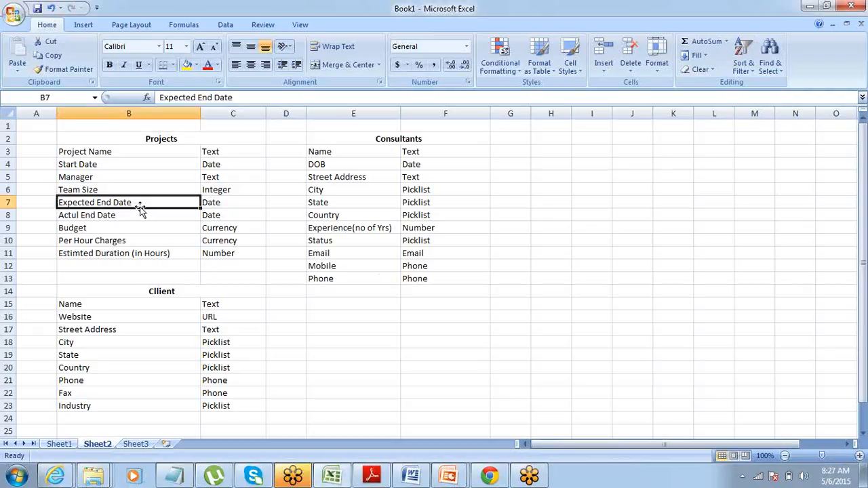
pyautogui.hotkey('shift', 'Down')
pyautogui.press('Right')
pyautogui.press('Left')
pyautogui.press('Left')
pyautogui.press('Right')
pyautogui.hotkey('shift', 'Right')
pyautogui.press('Down')
pyautogui.press('Left')
pyautogui.press('Right')
pyautogui.hotkey('shift', 'Right')
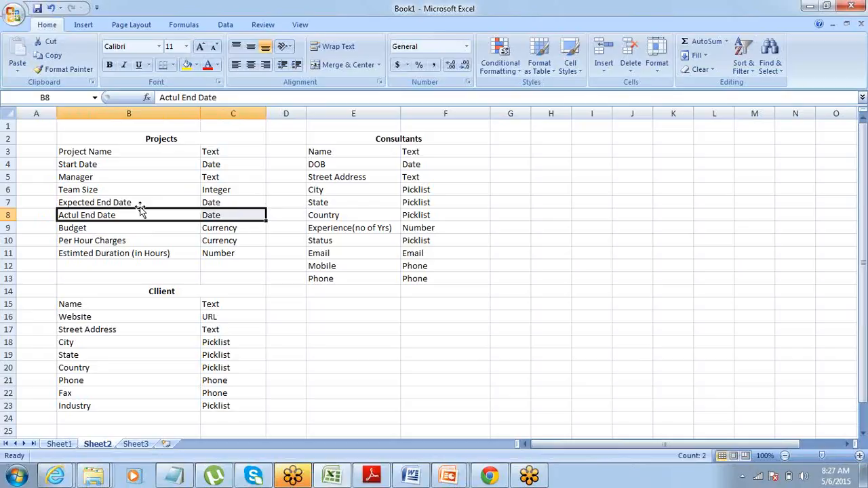
pyautogui.press('Up')
pyautogui.hotkey('shift', 'Right')
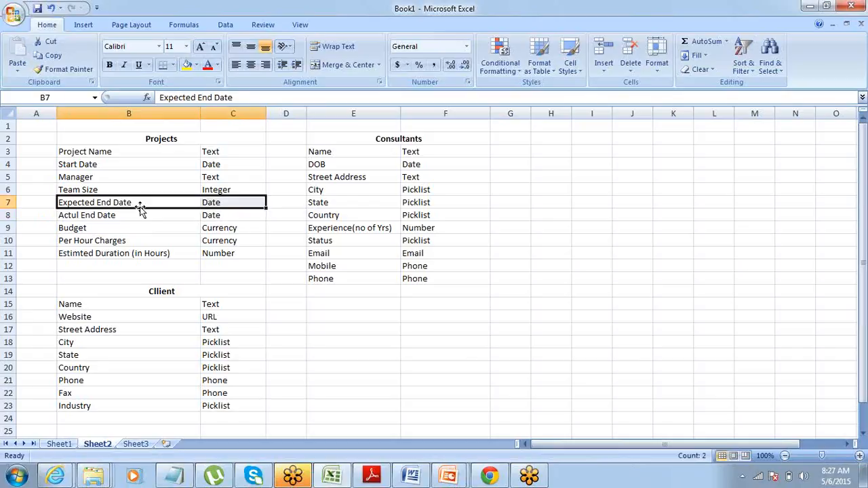
pyautogui.press('Down')
pyautogui.hotkey('shift', 'Right')
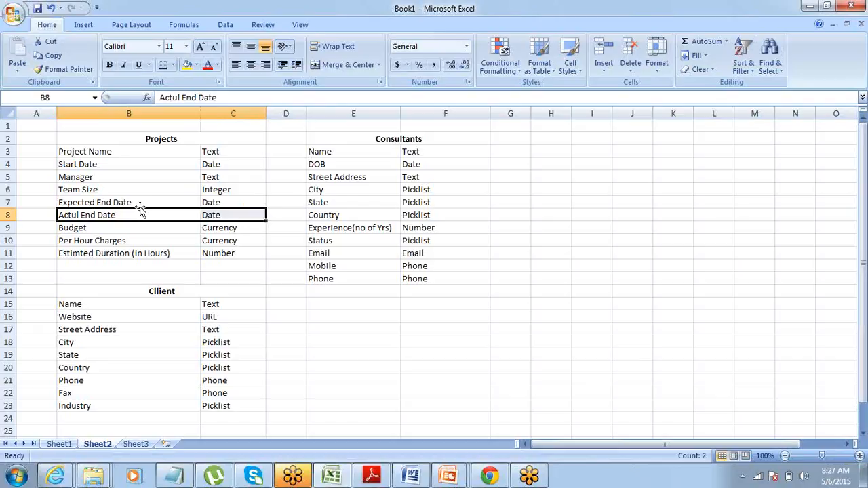
# Step: Give the Projects table B2:C11 All Borders
pyautogui.press('Up')
pyautogui.press('Up')
pyautogui.press('Up')
pyautogui.press('Up')
pyautogui.press('Up')
pyautogui.press('Up')
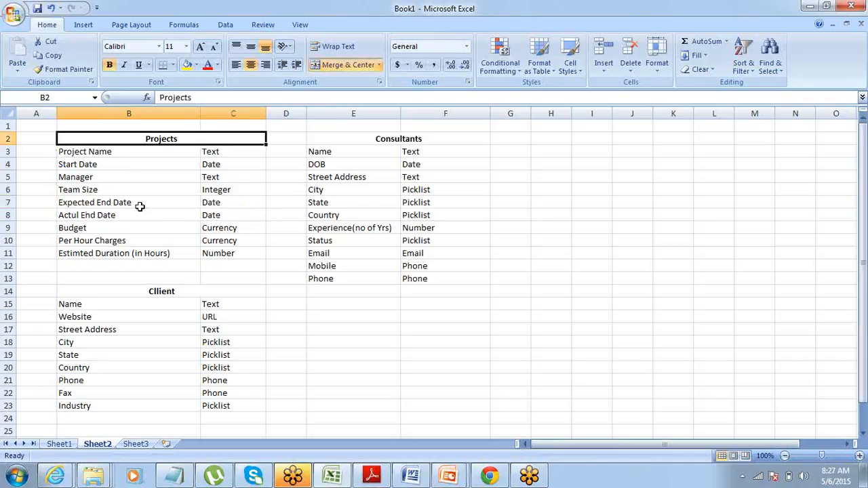
pyautogui.hotkey('shift', 'Down')
pyautogui.hotkey('shift', 'Down')
pyautogui.hotkey('shift', 'Down')
pyautogui.hotkey('shift', 'Down')
pyautogui.hotkey('shift', 'Down')
pyautogui.hotkey('shift', 'Down')
pyautogui.hotkey('shift', 'Down')
pyautogui.hotkey('shift', 'Down')
pyautogui.hotkey('shift', 'Down')
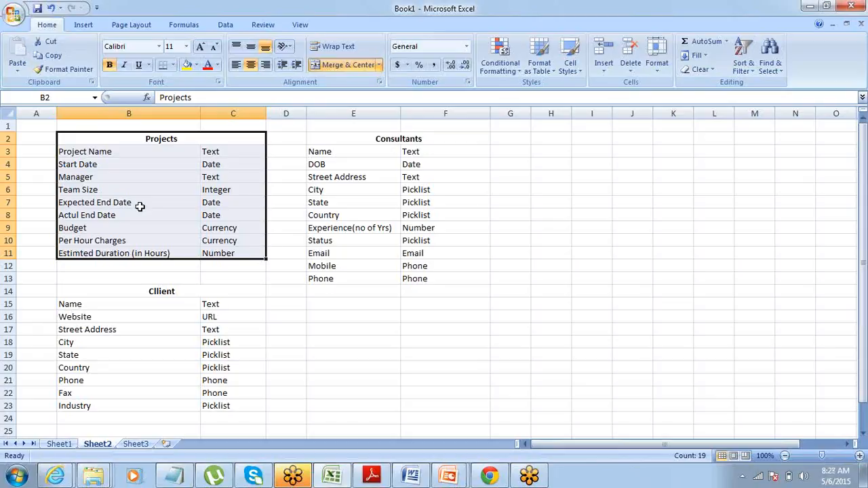
pyautogui.press('Down')
pyautogui.press('Down')
pyautogui.press('Down')
pyautogui.press('Up')
pyautogui.press('Up')
pyautogui.press('Up')
pyautogui.hotkey('ctrl', 'shift', 'Down')
pyautogui.click(173, 66)
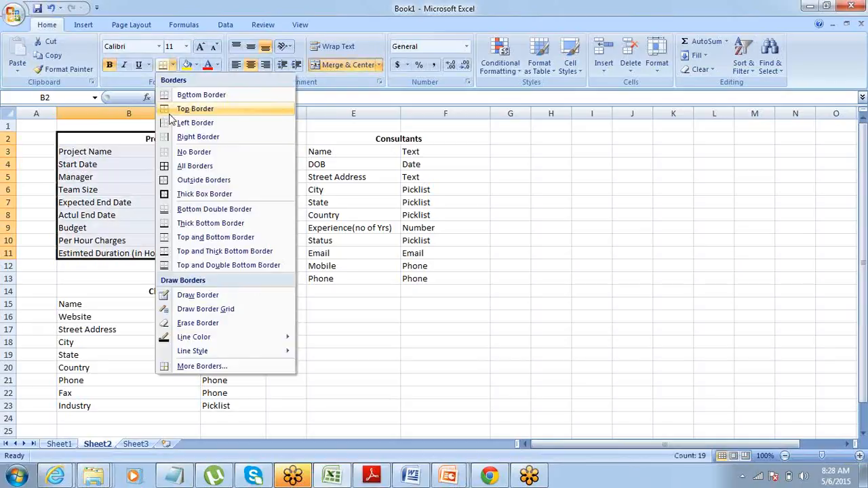
pyautogui.click(173, 166)
# Step: Apply All Borders to the Cllient table B14:C23 and the Consultants table E2:F13
pyautogui.moveTo(149, 292); pyautogui.dragTo(161, 403)
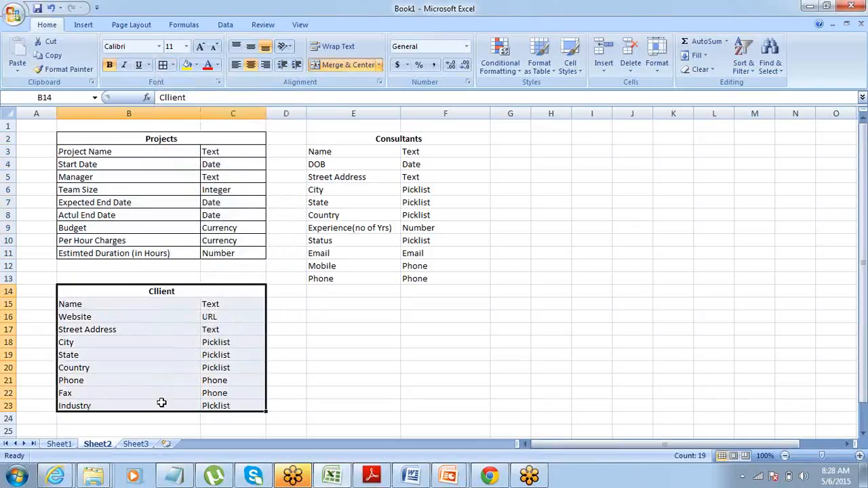
pyautogui.click(163, 66)
pyautogui.moveTo(368, 136); pyautogui.dragTo(379, 276)
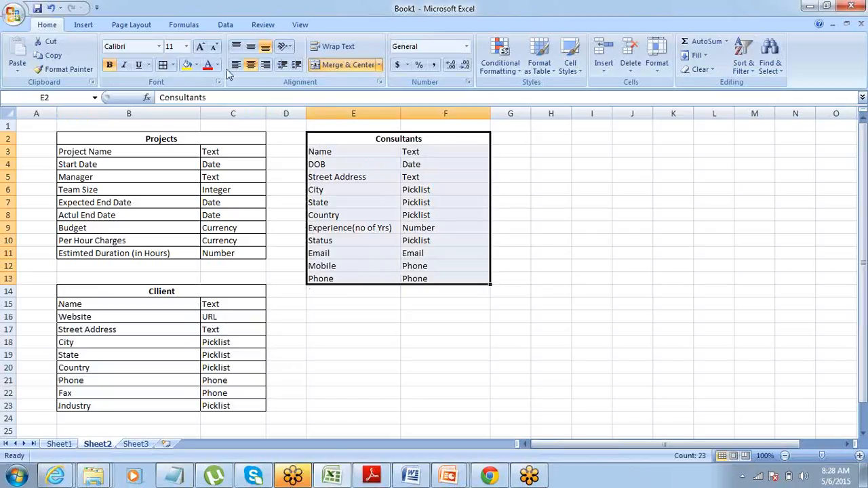
pyautogui.click(164, 64)
pyautogui.click(299, 153)
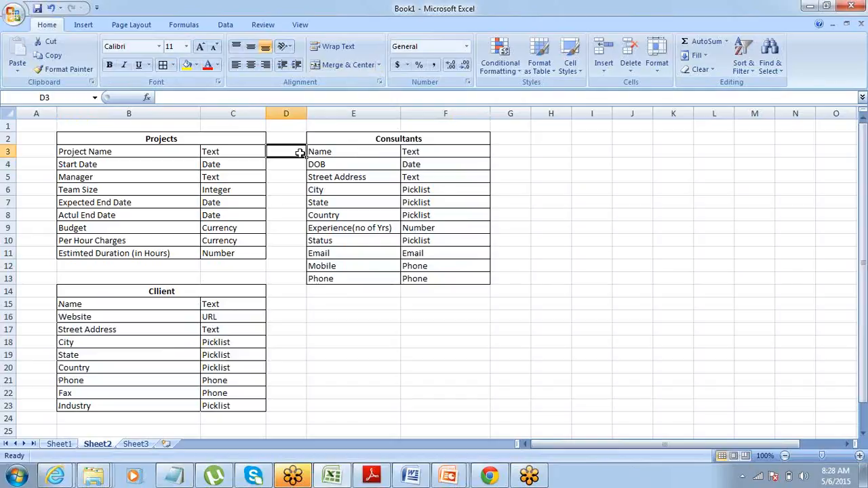
pyautogui.hotkey('alt', 'Tab')
pyautogui.hotkey('alt', 'Tab')
pyautogui.hotkey('alt', 'Tab')
pyautogui.hotkey('alt', 'Tab')
pyautogui.hotkey('alt', 'Tab')
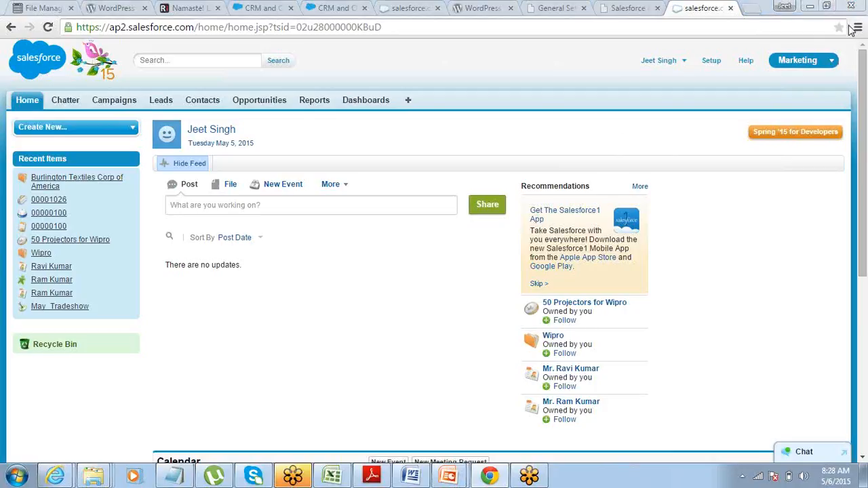
pyautogui.moveTo(863, 100)
pyautogui.mouseDown()
pyautogui.moveTo(863, 166)
pyautogui.moveTo(862, 92)
pyautogui.mouseUp()
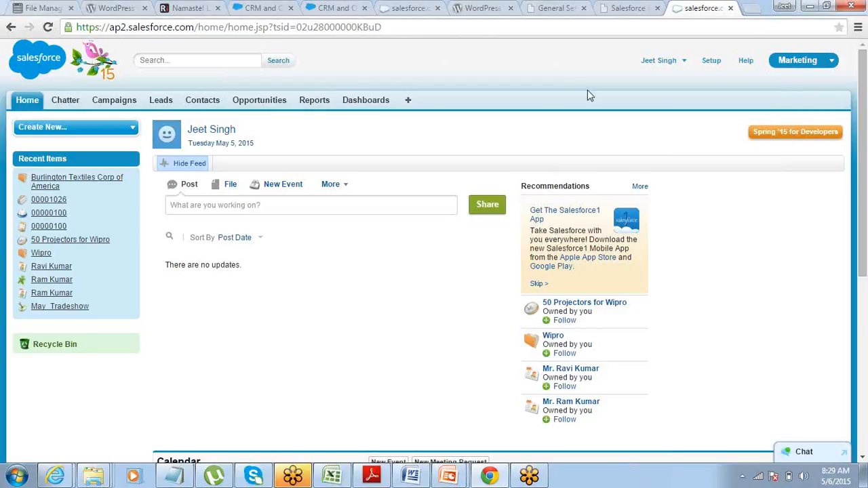
pyautogui.click(625, 7)
pyautogui.click(703, 7)
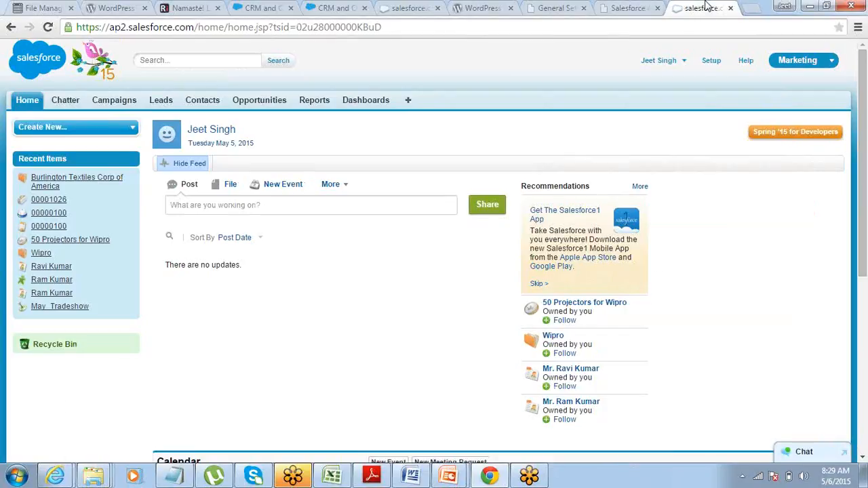
pyautogui.click(656, 27)
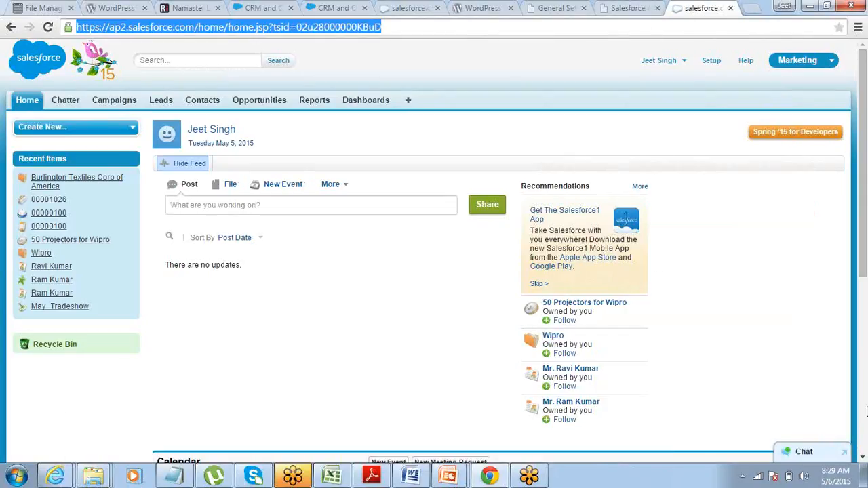
pyautogui.click(857, 424)
pyautogui.click(814, 345)
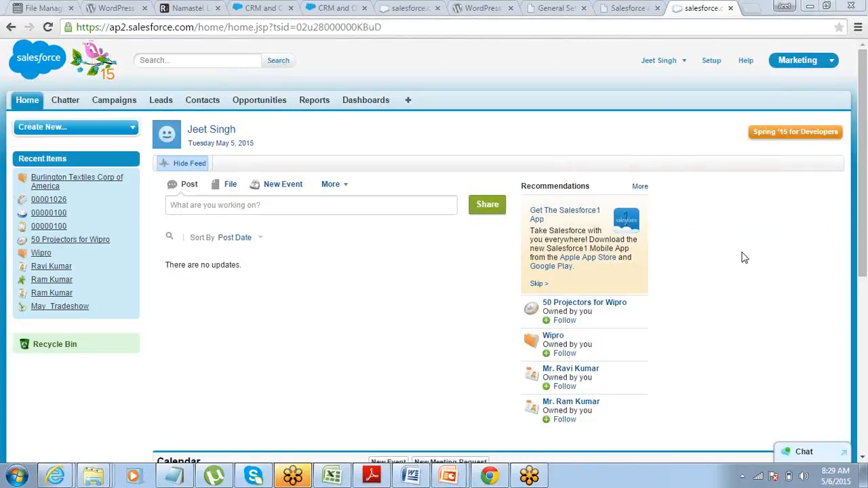
pyautogui.click(566, 40)
pyautogui.click(566, 25)
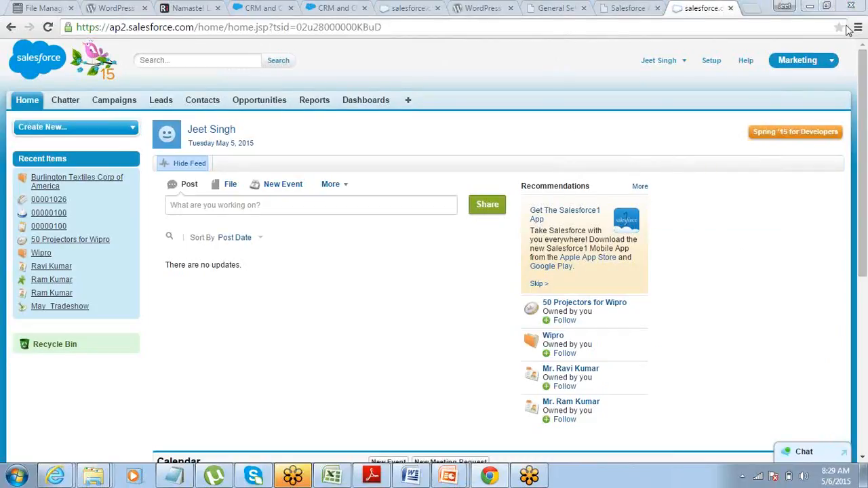
pyautogui.click(817, 31)
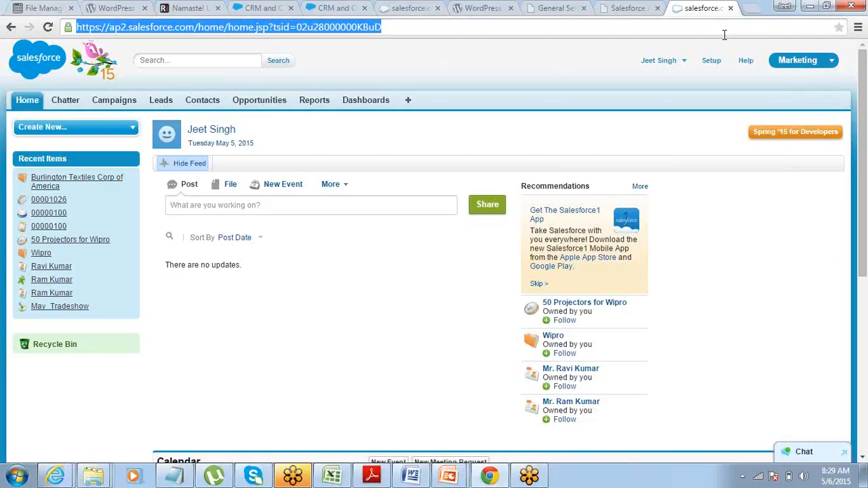
# Step: Go to salesforce.com and open its Login page
pyautogui.write('salesforce.come')
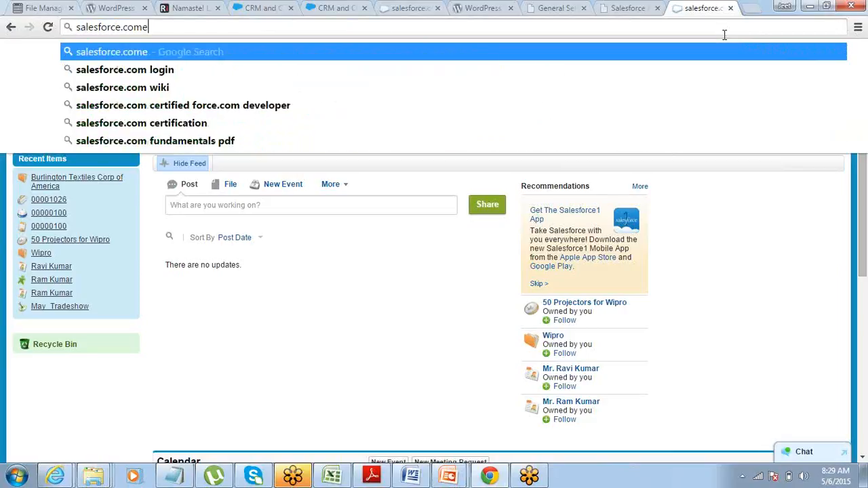
pyautogui.press('BackSpace')
pyautogui.press('Return')
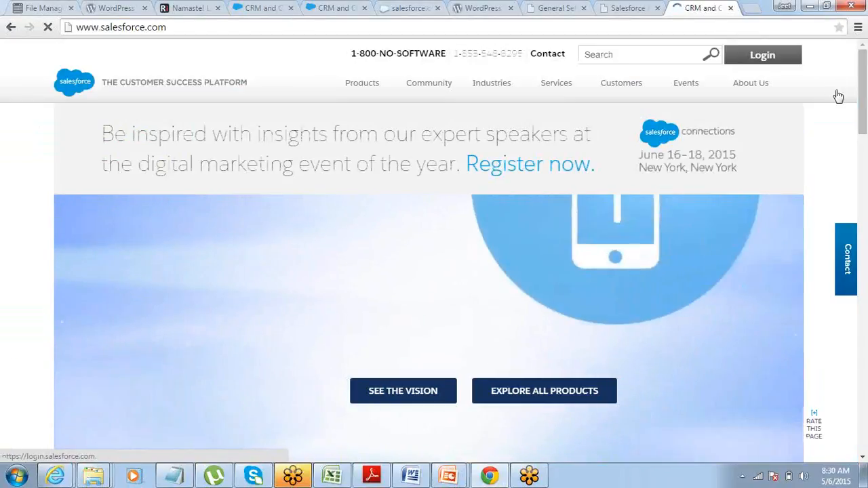
pyautogui.click(838, 94)
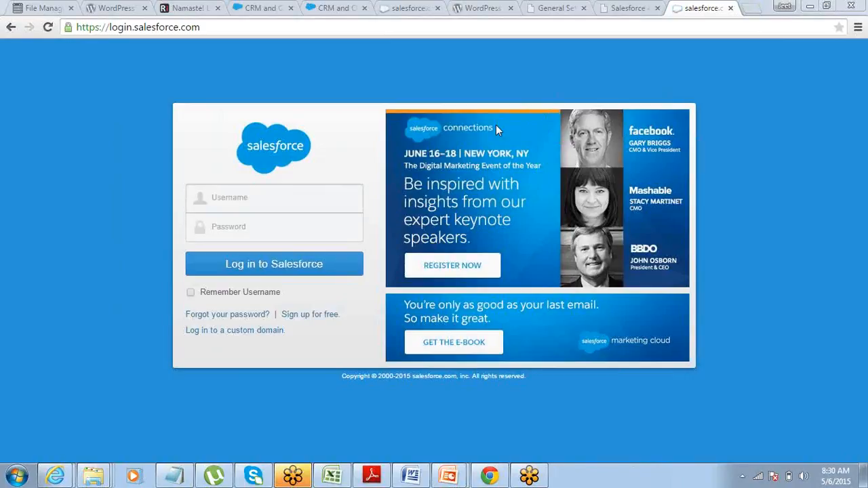
# Step: Log in with the other account's username and password
pyautogui.click(260, 197)
pyautogui.hotkey('ctrl', 'v')
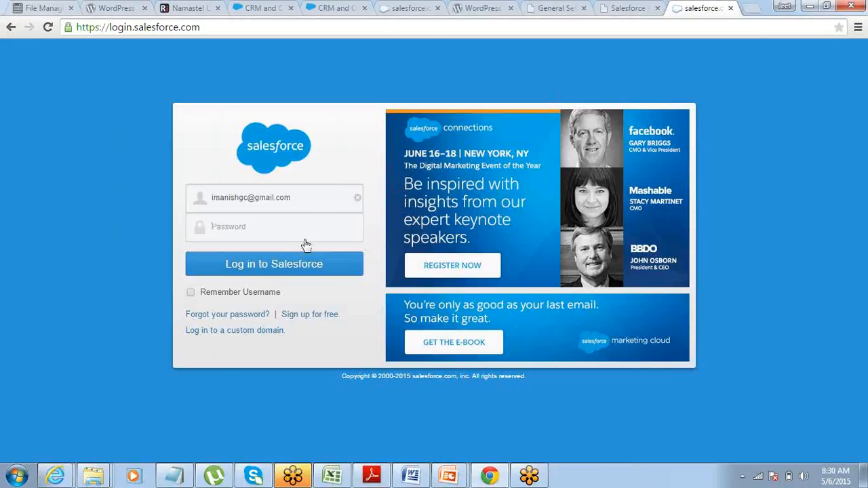
pyautogui.write('*********')
pyautogui.click(295, 263)
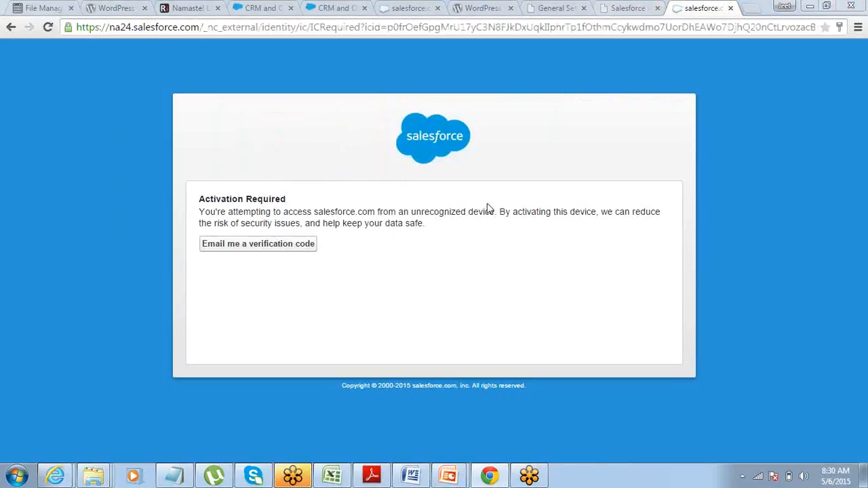
# Step: Verify the device with the emailed verification code, then decline mobile phone verification
pyautogui.click(268, 245)
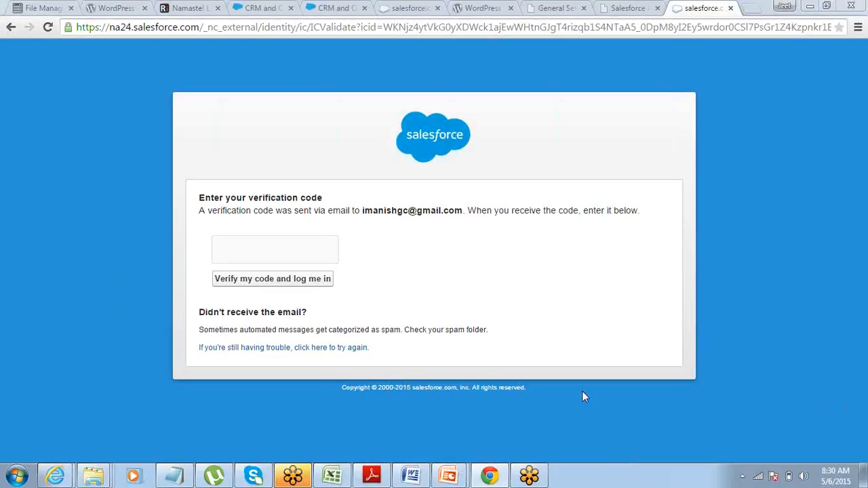
pyautogui.click(258, 246)
pyautogui.click(380, 254)
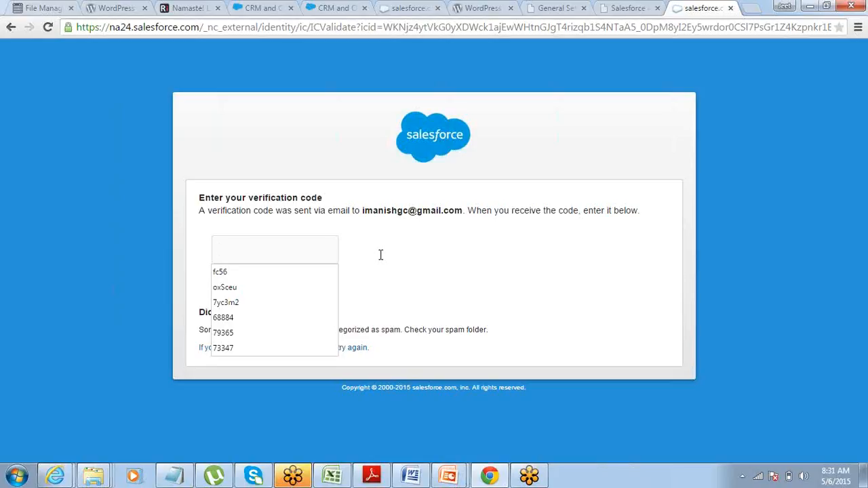
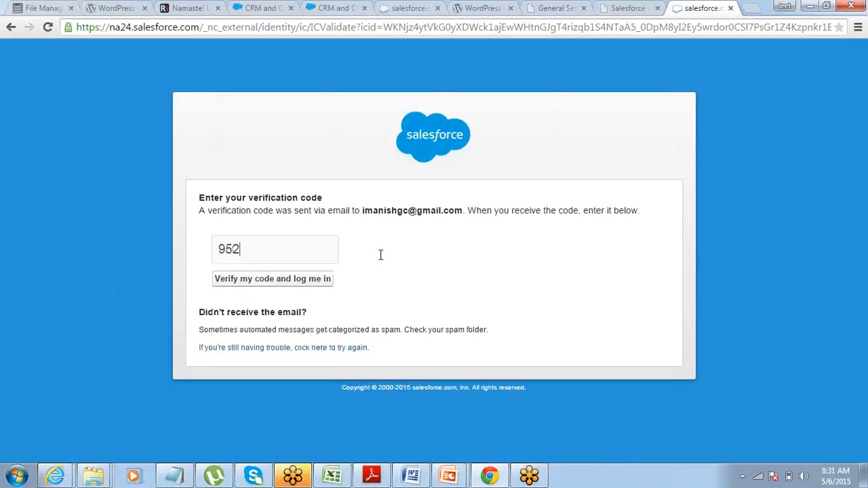
pyautogui.click(274, 283)
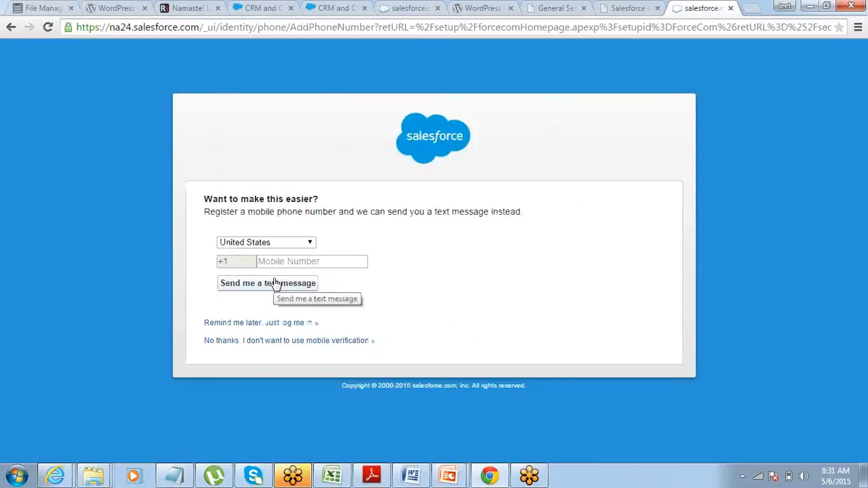
pyautogui.click(237, 340)
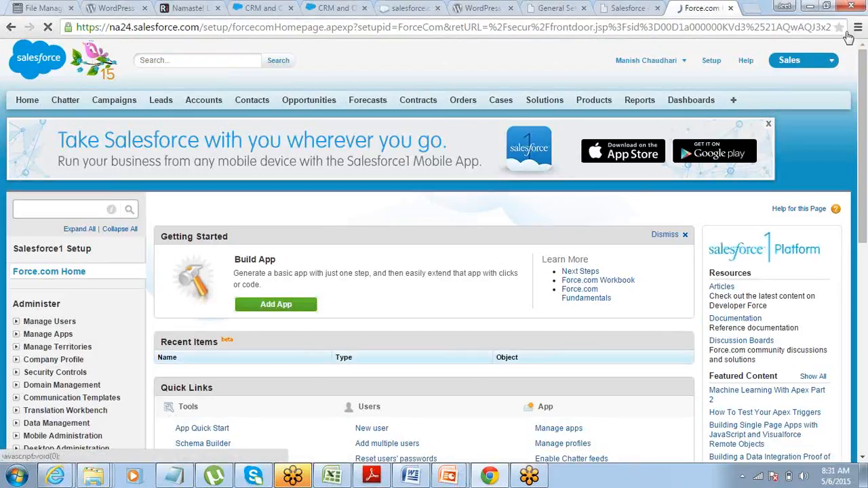
pyautogui.click(769, 123)
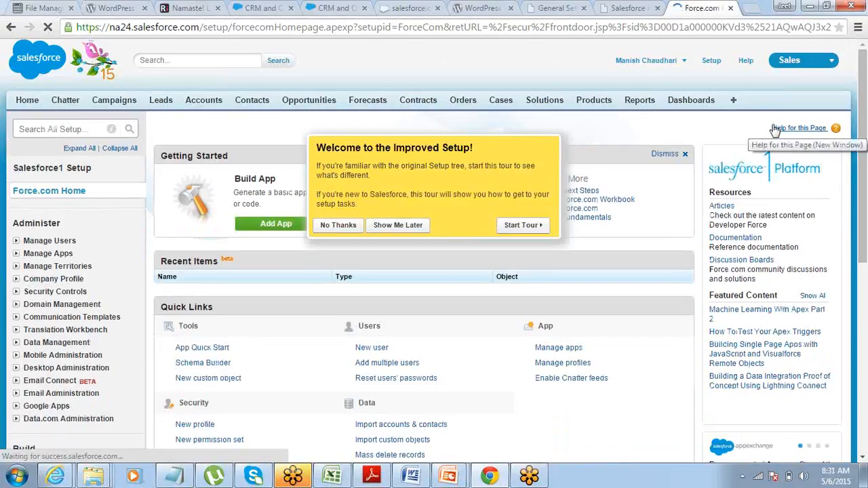
pyautogui.click(407, 227)
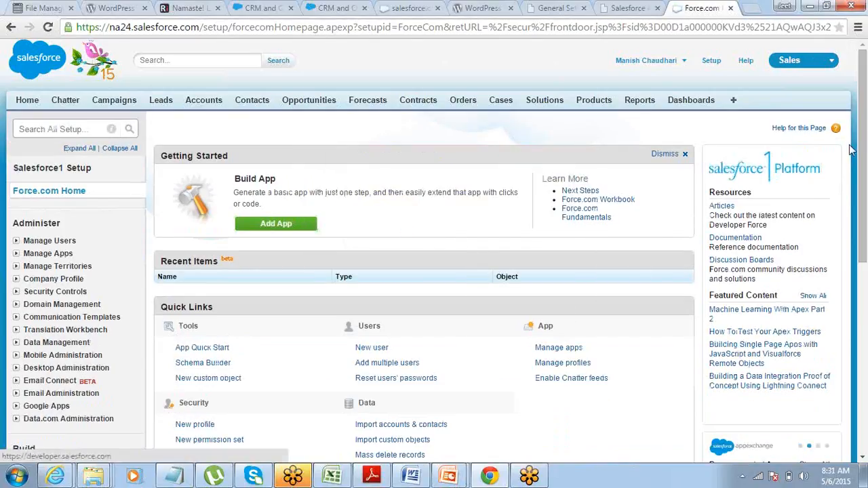
pyautogui.moveTo(864, 109); pyautogui.dragTo(866, 74)
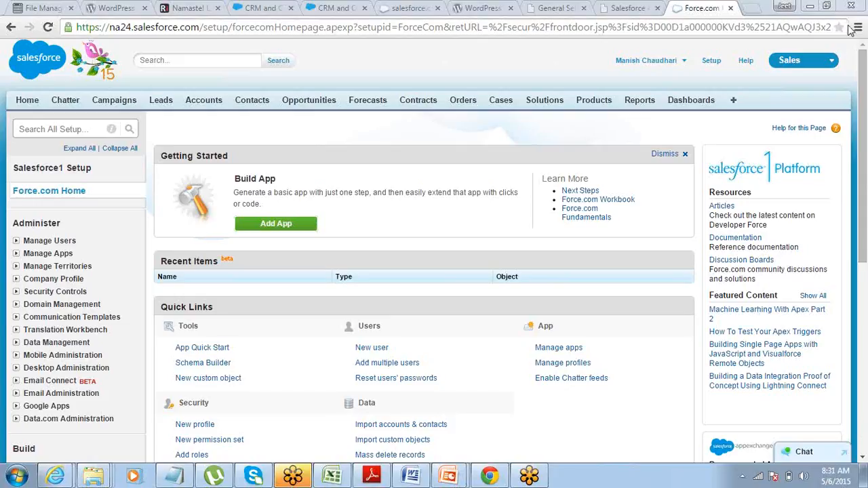
pyautogui.moveTo(865, 112); pyautogui.dragTo(864, 92)
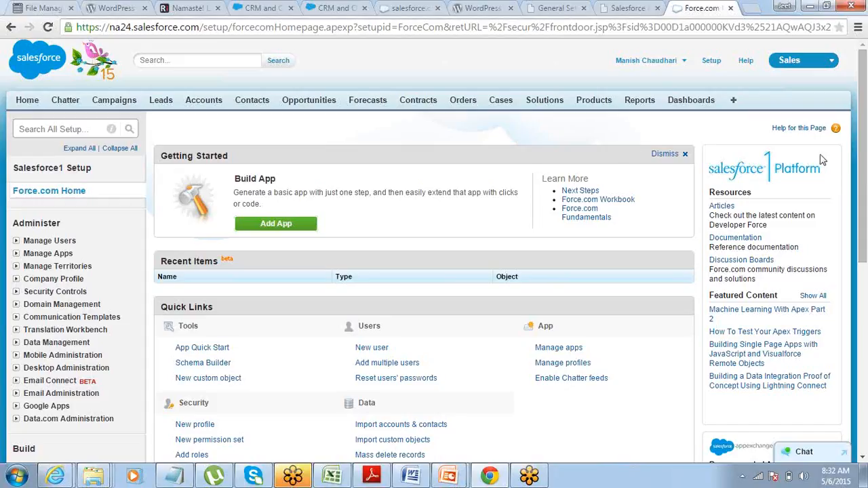
pyautogui.moveTo(866, 158); pyautogui.dragTo(865, 76)
pyautogui.click(714, 62)
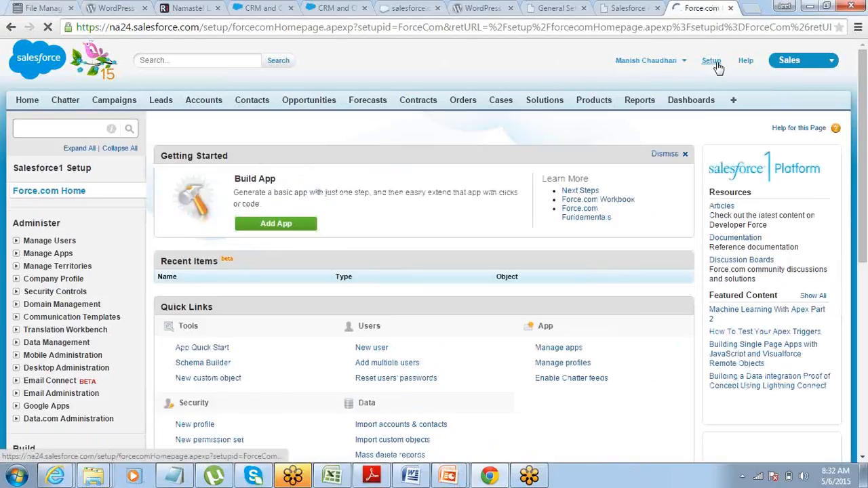
pyautogui.moveTo(859, 92); pyautogui.dragTo(860, 228)
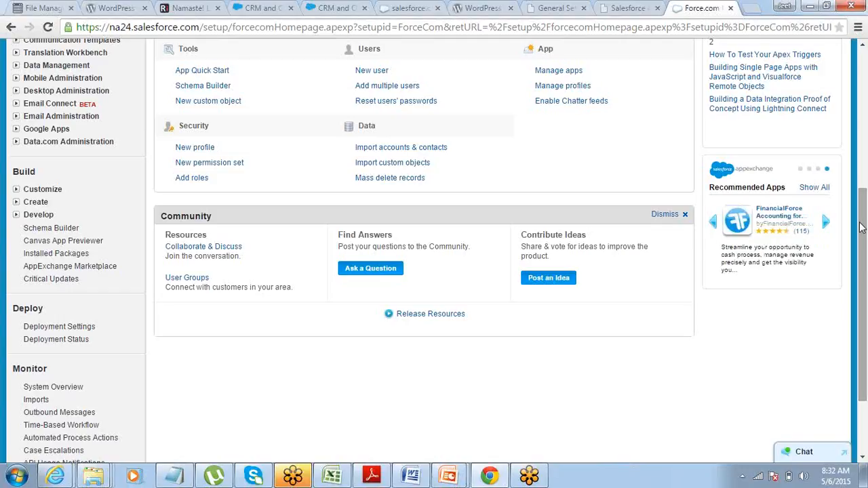
pyautogui.moveTo(865, 213)
pyautogui.mouseDown()
pyautogui.moveTo(866, 75)
pyautogui.moveTo(866, 203)
pyautogui.mouseUp()
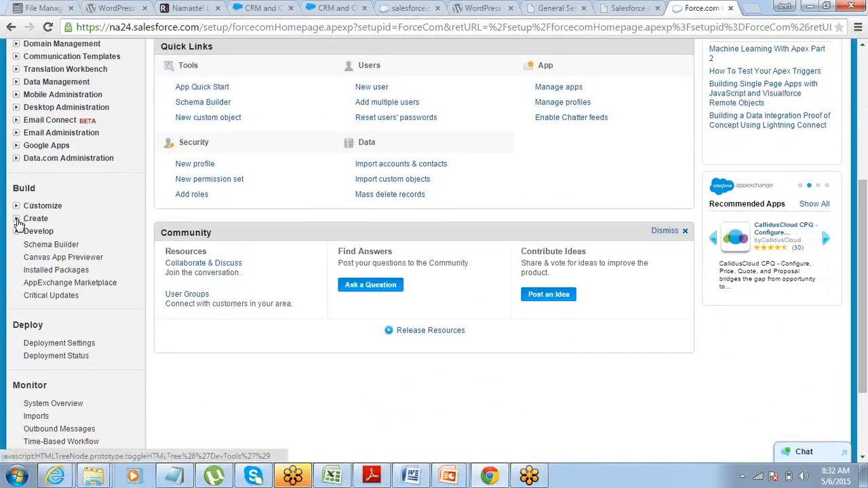
# Step: Start a New Custom Object from Build > Create > Objects
pyautogui.click(17, 219)
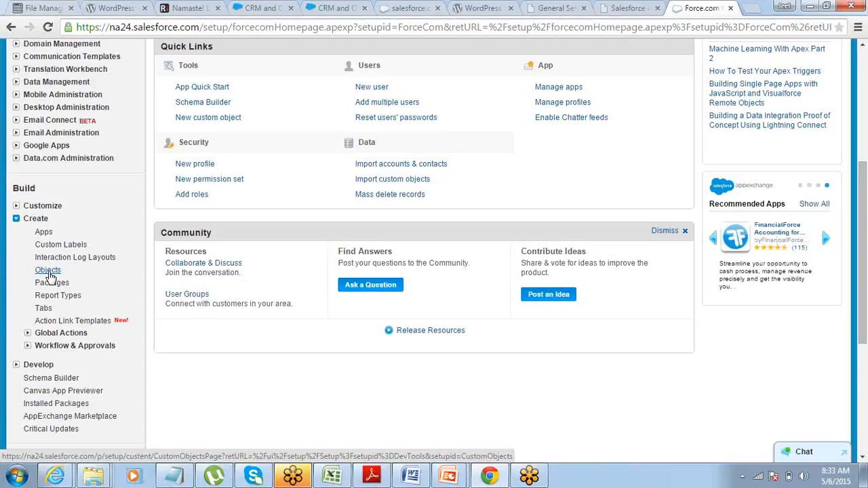
pyautogui.click(48, 272)
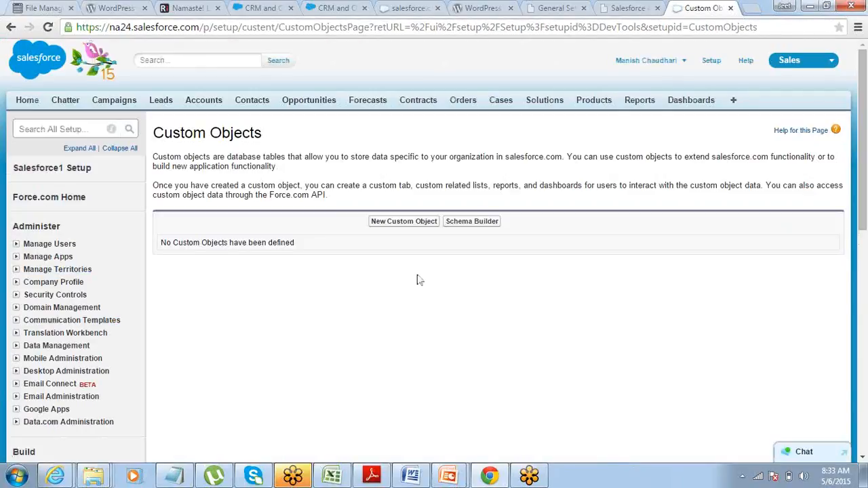
pyautogui.click(404, 222)
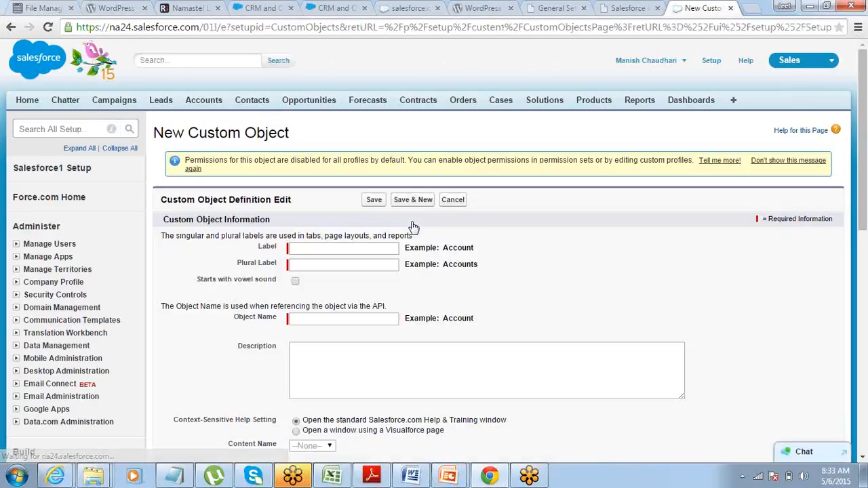
# Step: Enter label 'Project' and plural label 'Projects', then save the object
pyautogui.click(366, 247)
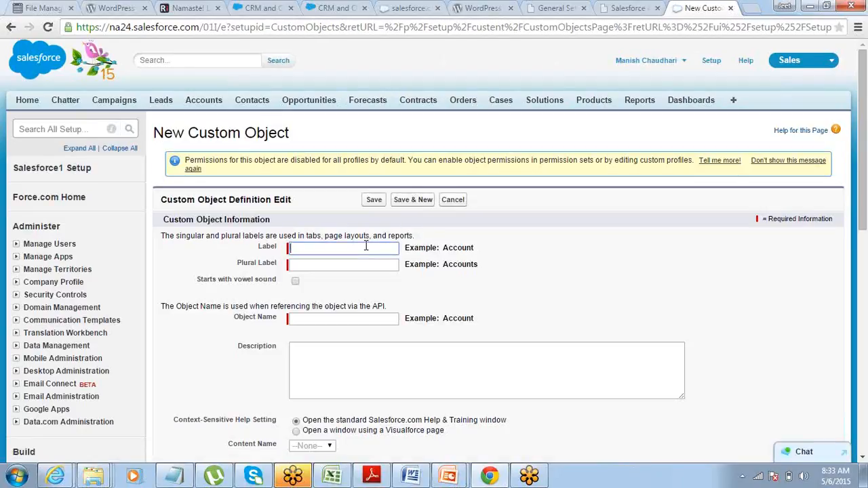
pyautogui.write('Project')
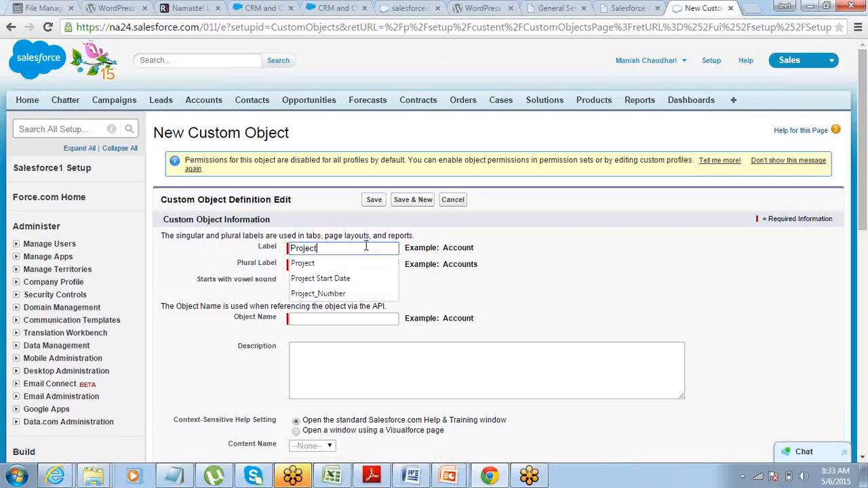
pyautogui.press('Tab')
pyautogui.write('Projects')
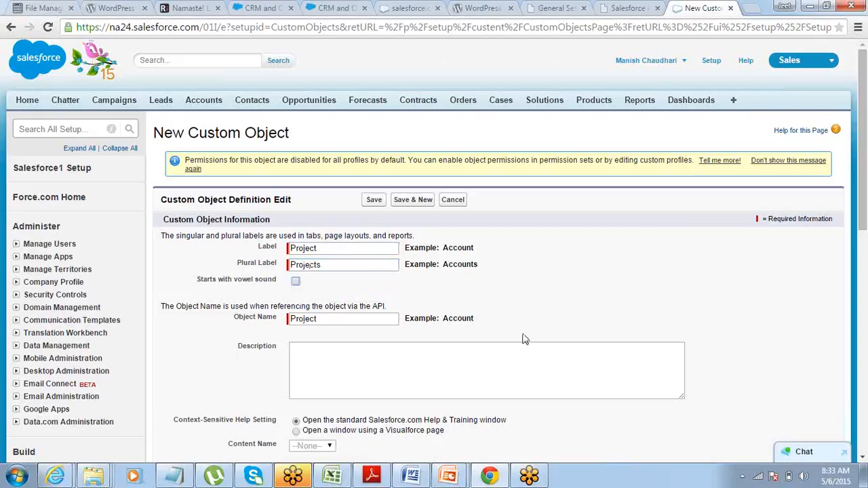
pyautogui.moveTo(865, 68); pyautogui.dragTo(864, 83)
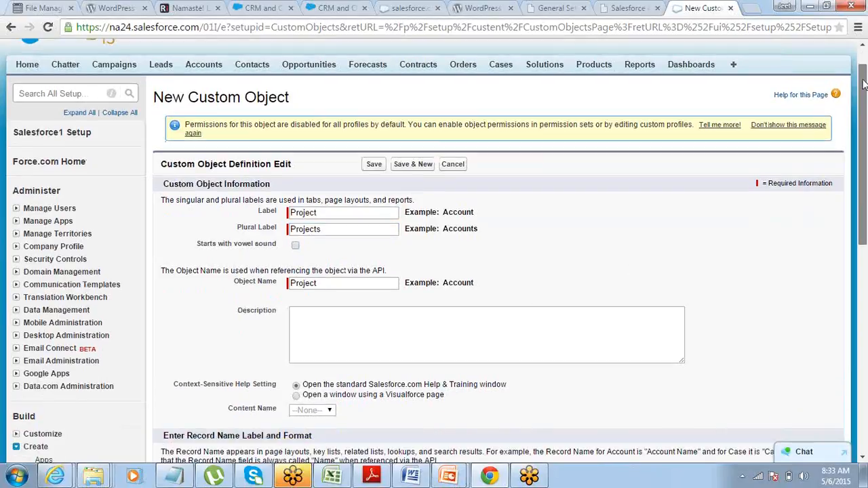
pyautogui.moveTo(864, 83); pyautogui.dragTo(864, 63)
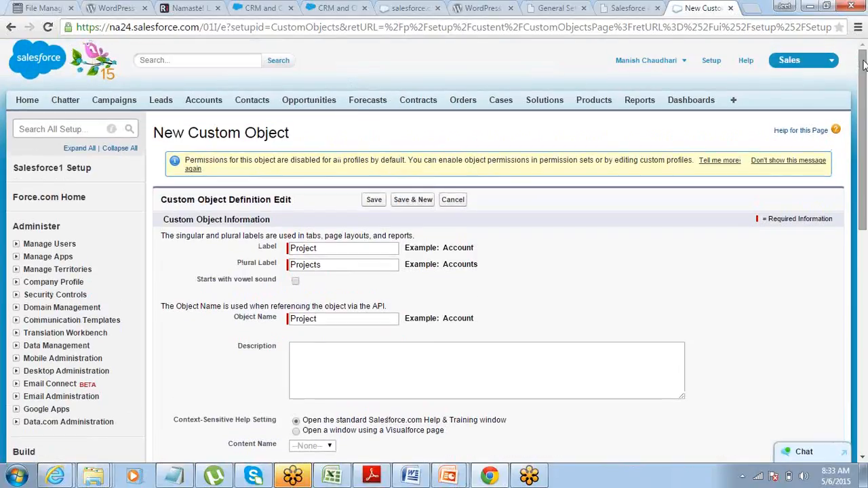
pyautogui.moveTo(864, 63)
pyautogui.mouseDown()
pyautogui.moveTo(860, 182)
pyautogui.moveTo(860, 64)
pyautogui.mouseUp()
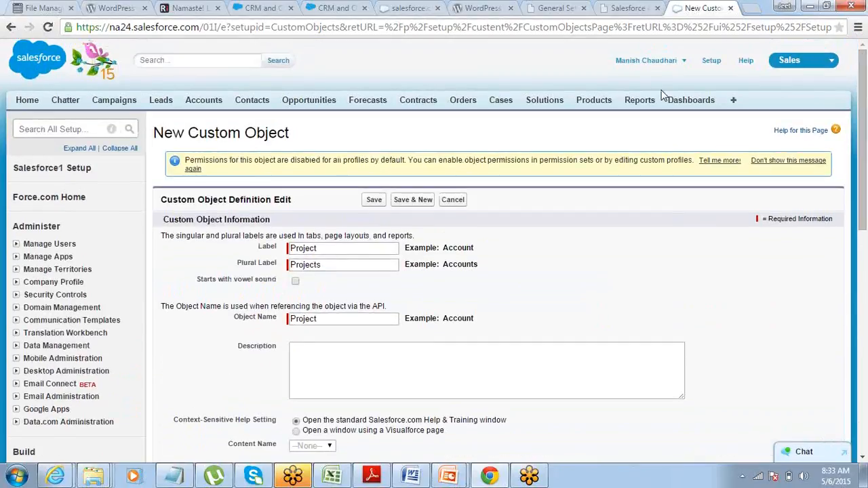
pyautogui.click(379, 200)
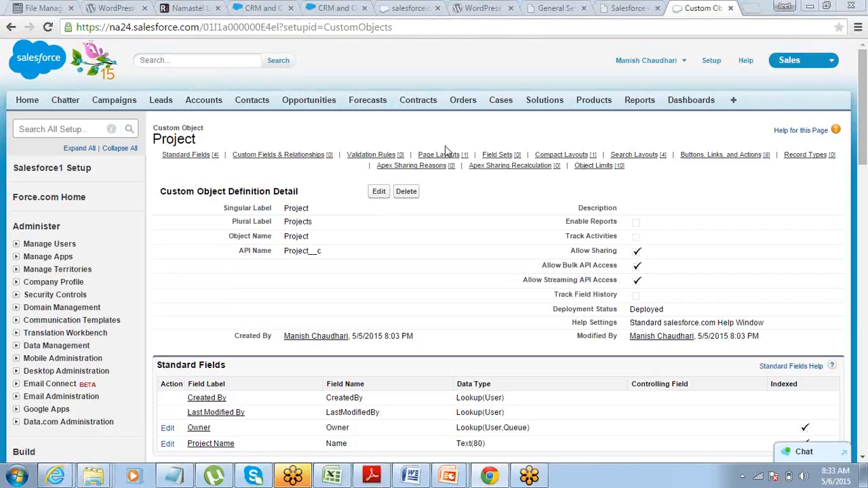
# Step: In Excel, select the Projects table B2:C11 to review its planned fields
pyautogui.hotkey('alt', 'Tab')
pyautogui.press('Left')
pyautogui.press('Up')
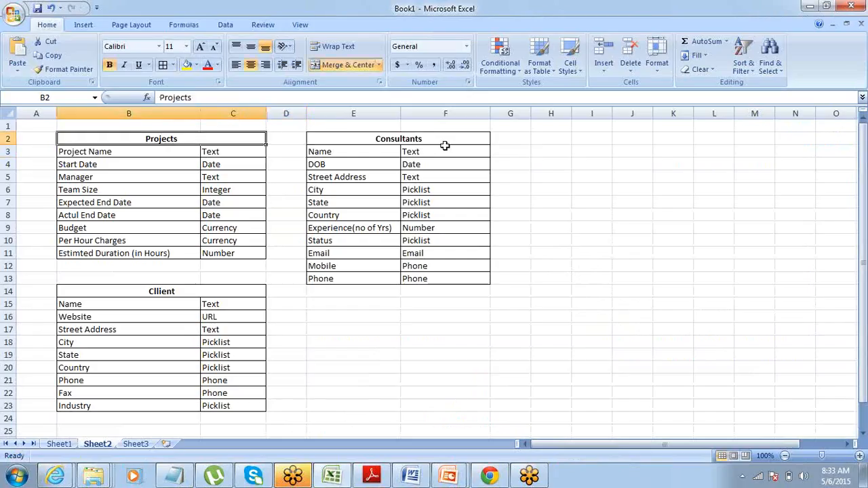
pyautogui.hotkey('ctrl', 'shift', 'Down')
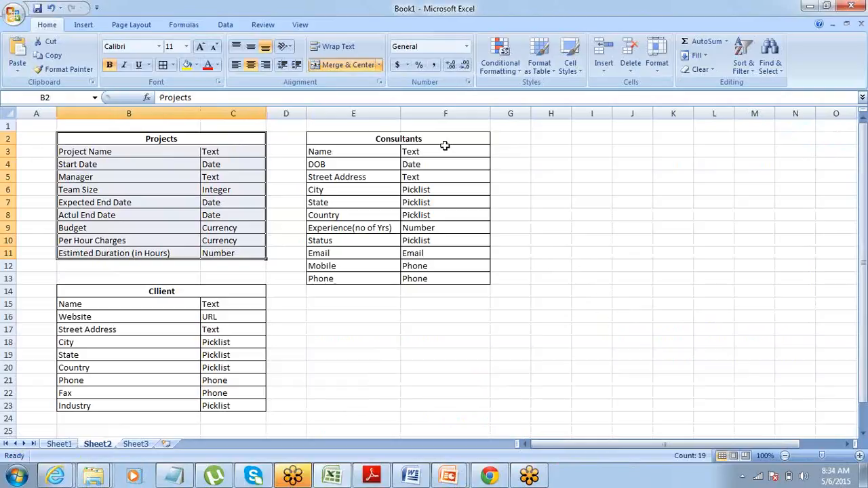
# Step: Inspect the Standard Fields section of the Salesforce Project object, then bring up the Notepad notes
pyautogui.hotkey('alt', 'Tab')
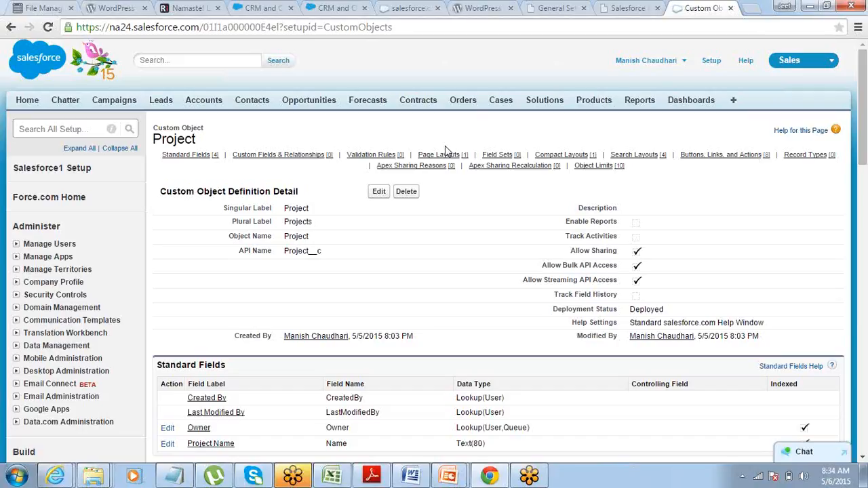
pyautogui.scroll(-2, 445, 146)
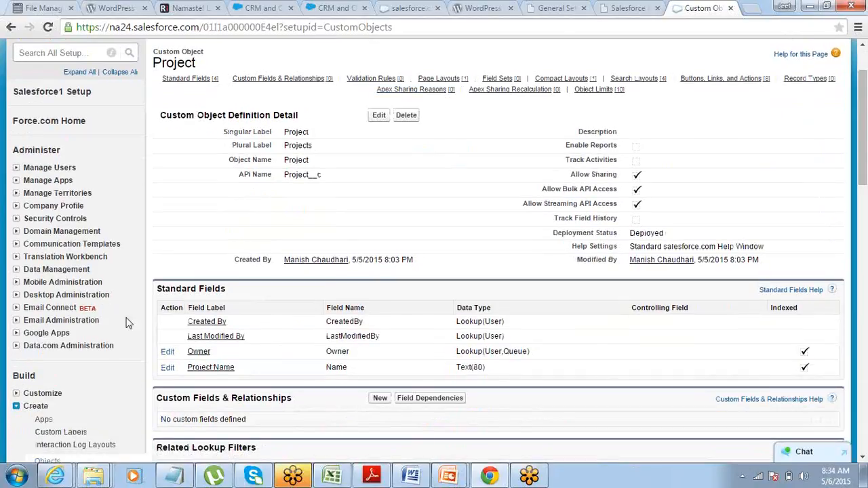
pyautogui.tripleClick(228, 290)
pyautogui.moveTo(228, 293); pyautogui.dragTo(229, 290)
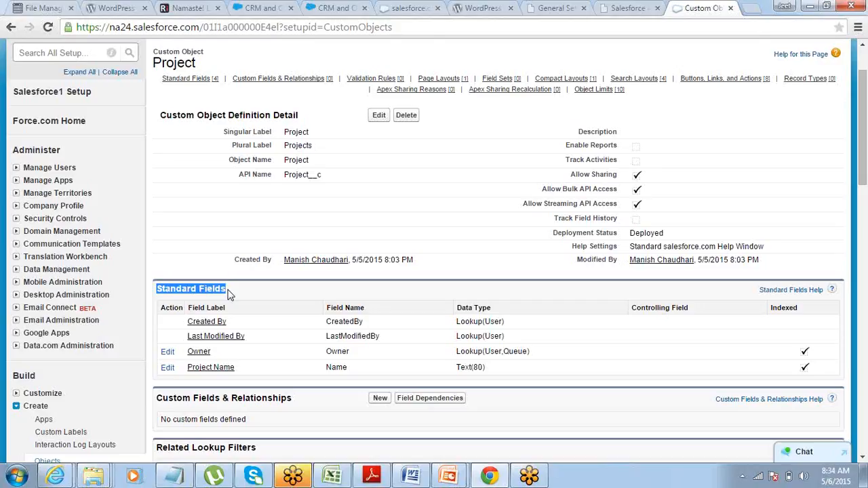
pyautogui.hotkey('alt', 'Tab')
pyautogui.hotkey('alt', 'Tab')
pyautogui.click(174, 475)
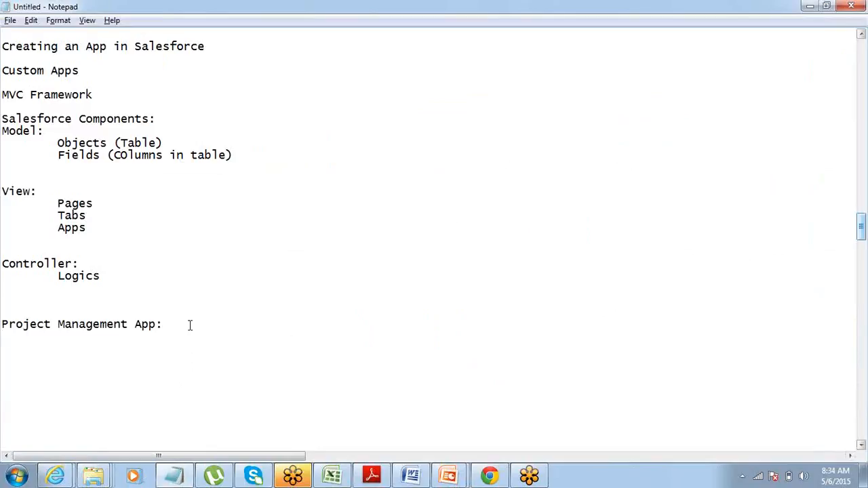
# Step: Add lines 'Standard -' and 'Custom' under 'Project Management App:', correcting 'STandard' to 'Standard'
pyautogui.press('Return')
pyautogui.write('STandard')
pyautogui.press('Return')
pyautogui.write('Custom')
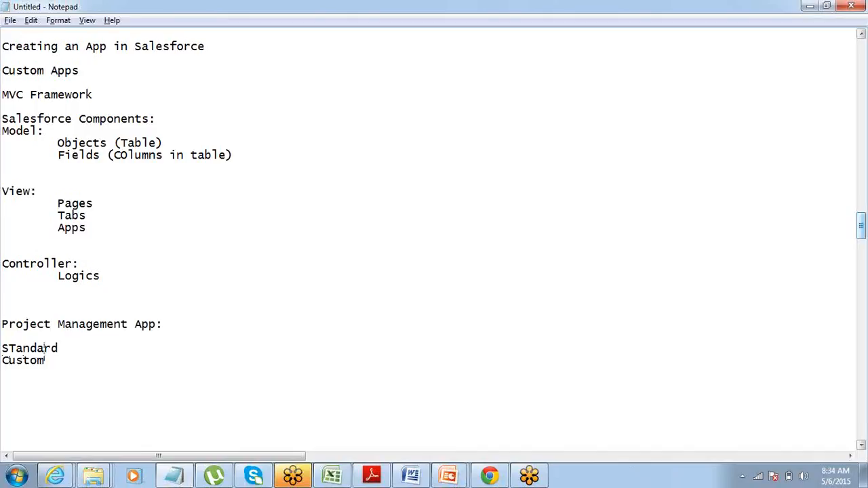
pyautogui.moveTo(9, 348); pyautogui.dragTo(17, 348)
pyautogui.write('t')
pyautogui.press('End')
pyautogui.write('-')
pyautogui.moveTo(45, 361); pyautogui.dragTo(2, 361)
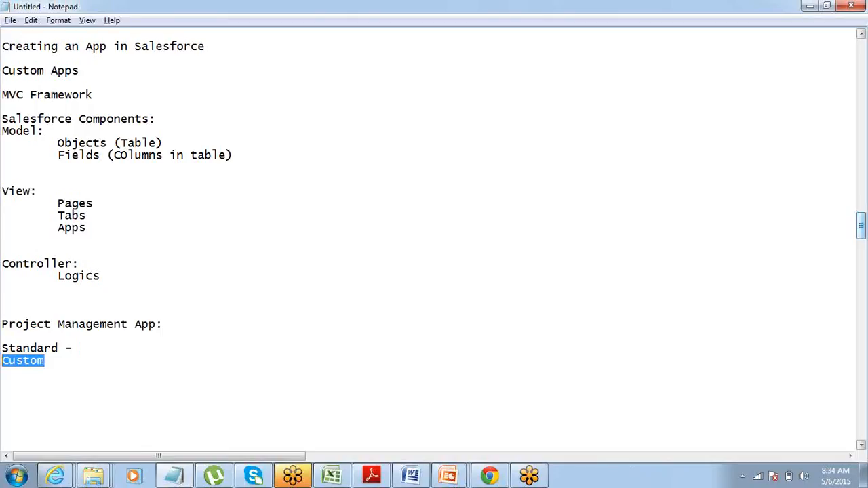
pyautogui.hotkey('alt', 'Tab')
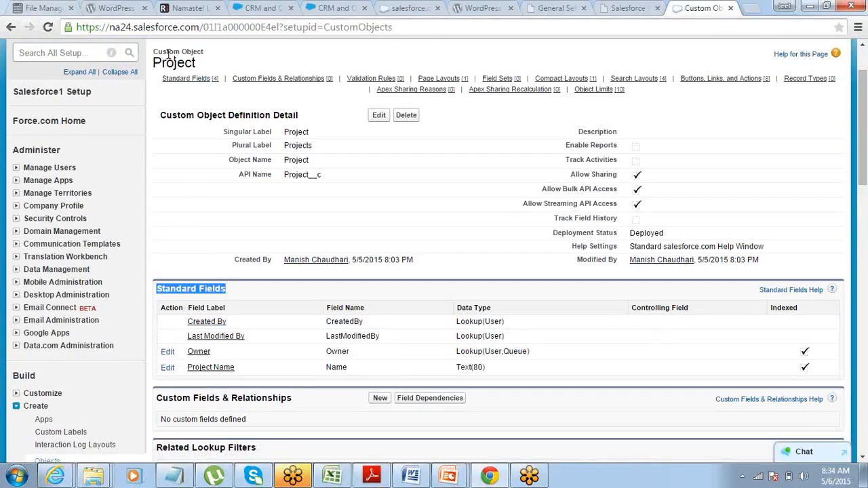
# Step: Point out the Project object's standard fields: Owner, Last Modified By and Created By
pyautogui.moveTo(154, 52); pyautogui.dragTo(203, 48)
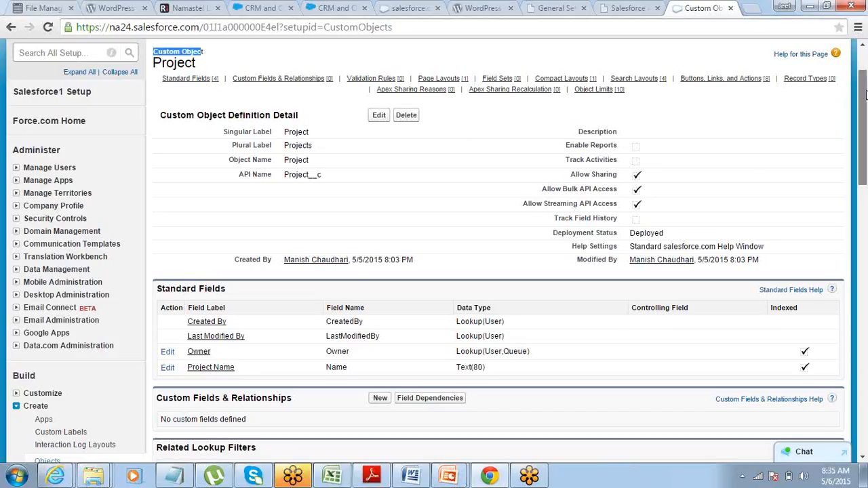
pyautogui.moveTo(867, 95); pyautogui.dragTo(866, 96)
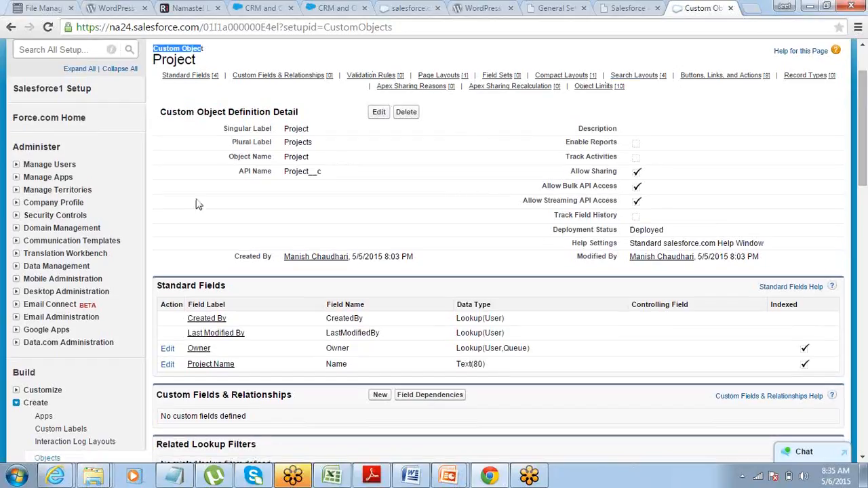
pyautogui.click(174, 285)
pyautogui.tripleClick(174, 285)
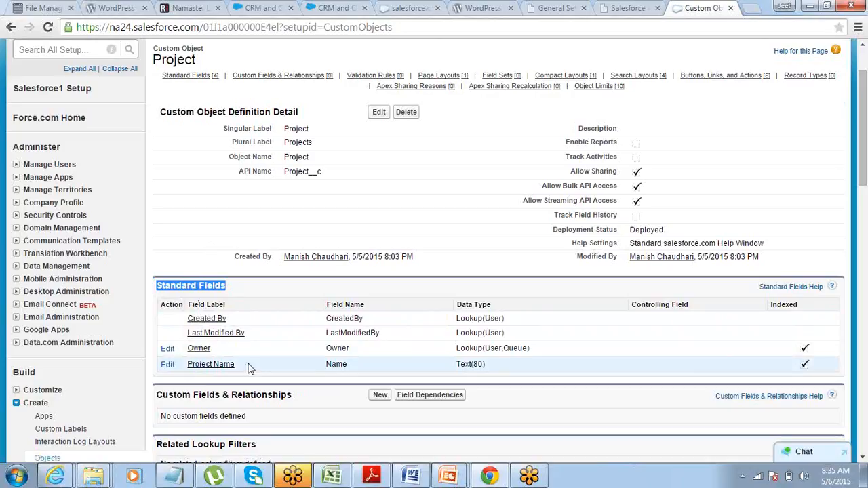
pyautogui.moveTo(219, 353); pyautogui.dragTo(190, 356)
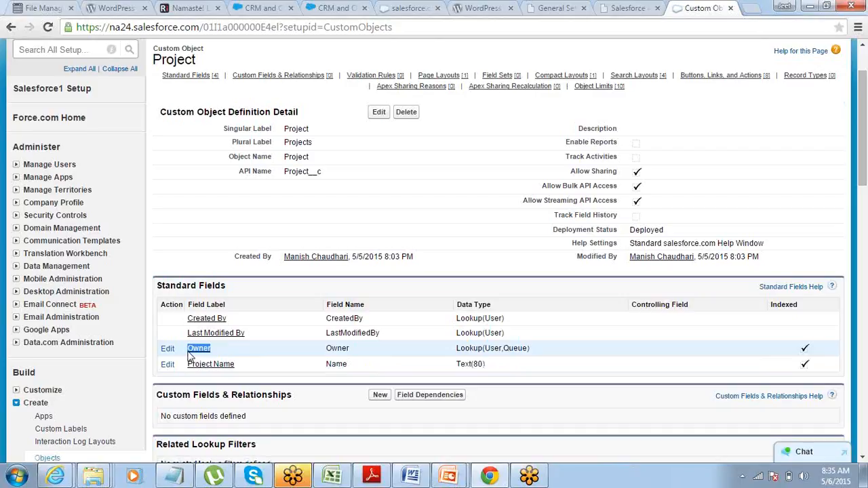
pyautogui.moveTo(263, 337); pyautogui.dragTo(189, 342)
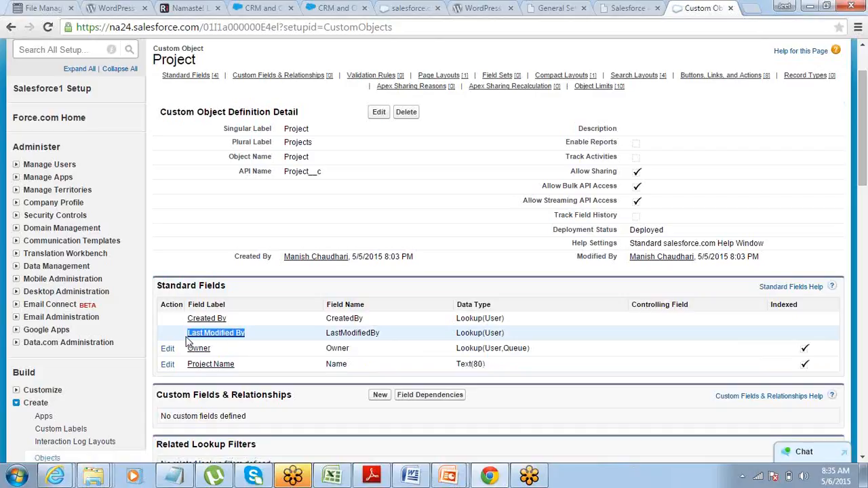
pyautogui.moveTo(234, 320); pyautogui.dragTo(192, 325)
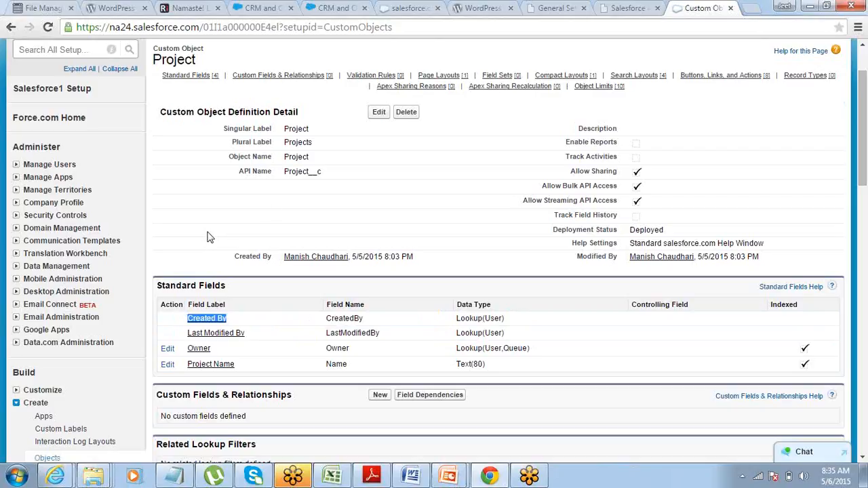
# Step: Scroll to the empty Custom Fields & Relationships section, then bring up the Excel field list
pyautogui.moveTo(865, 93); pyautogui.dragTo(864, 148)
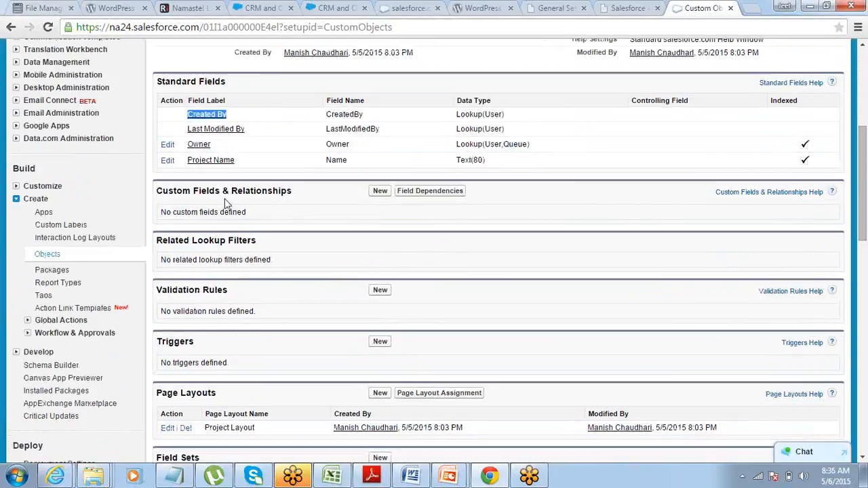
pyautogui.hotkey('alt', 'Tab')
pyautogui.hotkey('alt', 'Tab')
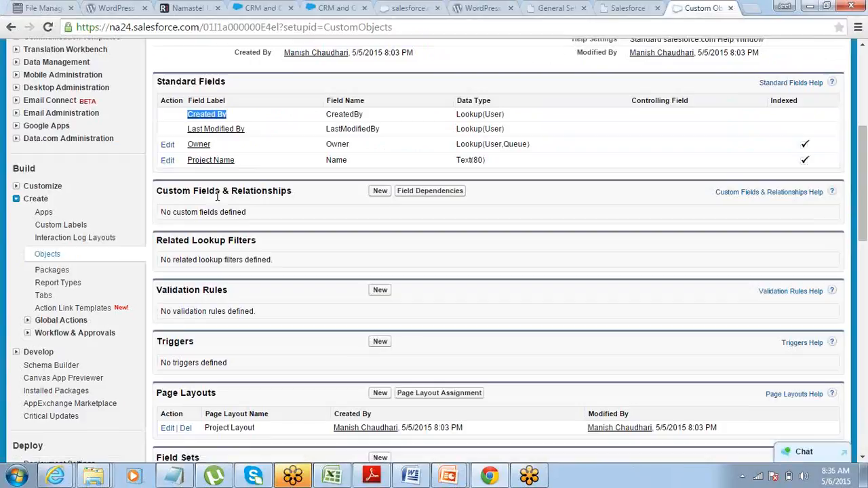
pyautogui.click(341, 477)
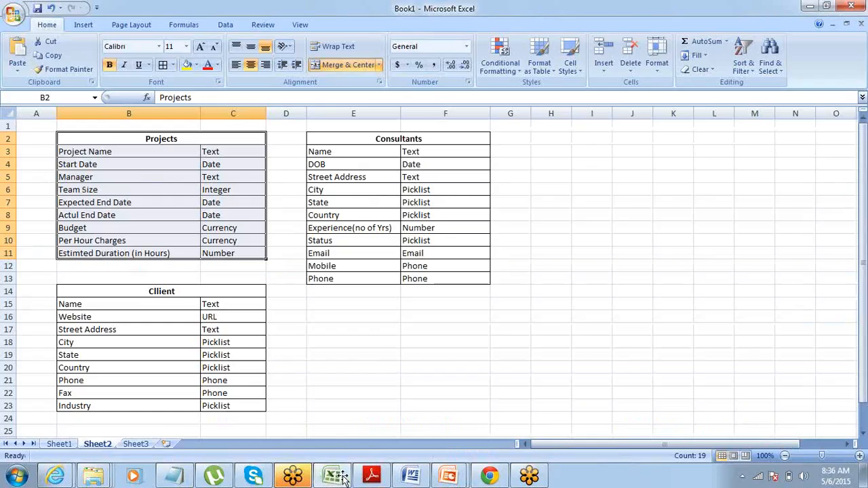
# Step: Type a 'Done' note in A3 beside Project Name, then delete it again
pyautogui.press('Up')
pyautogui.press('Down')
pyautogui.press('Down')
pyautogui.hotkey('shift', 'Right')
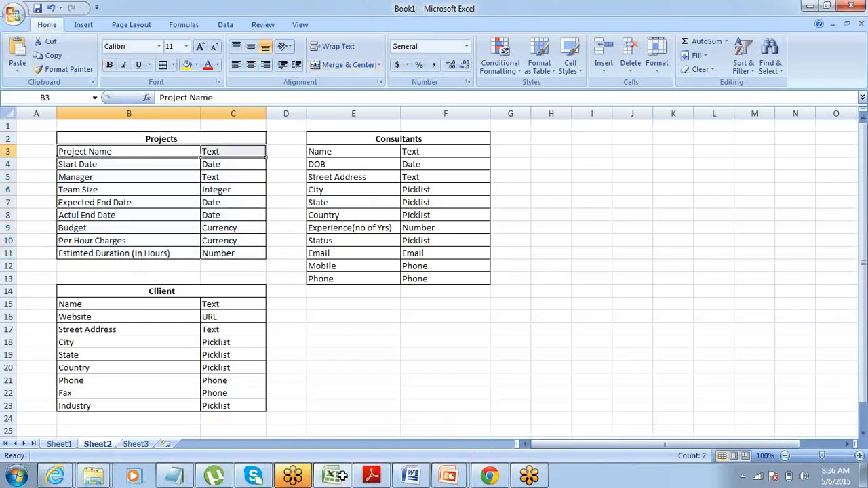
pyautogui.press('Left')
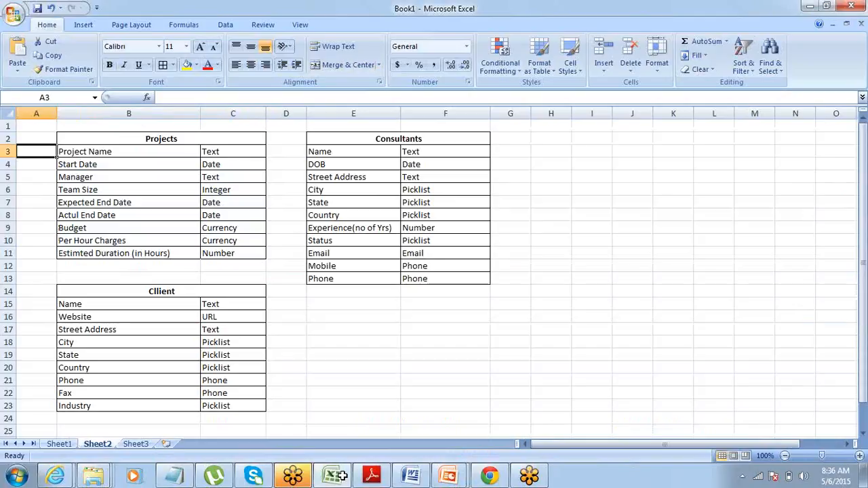
pyautogui.write('Done')
pyautogui.press('Return')
pyautogui.press('Up')
pyautogui.press('Right')
pyautogui.press('Right')
pyautogui.press('Right')
pyautogui.press('Left')
pyautogui.press('Left')
pyautogui.press('Left')
pyautogui.press('Delete')
# Step: Shade the Project Name row B3:C3 grey to mark it done, then select the next row
pyautogui.press('Right')
pyautogui.hotkey('shift', 'Right')
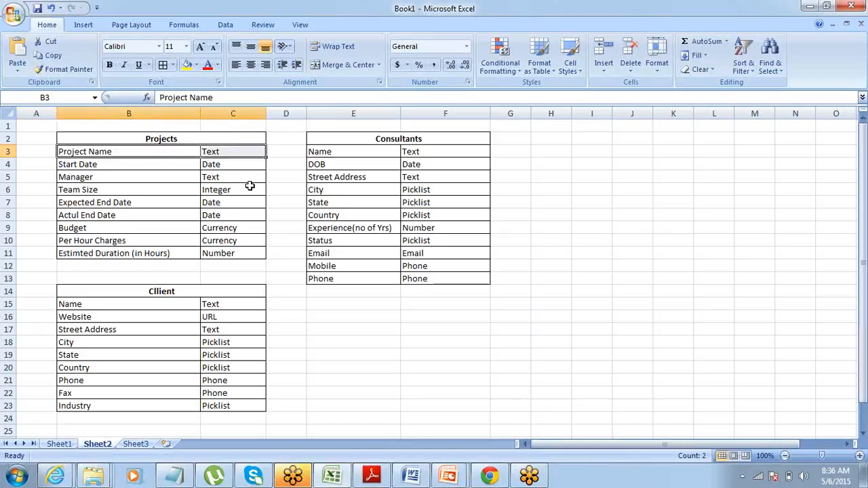
pyautogui.click(197, 64)
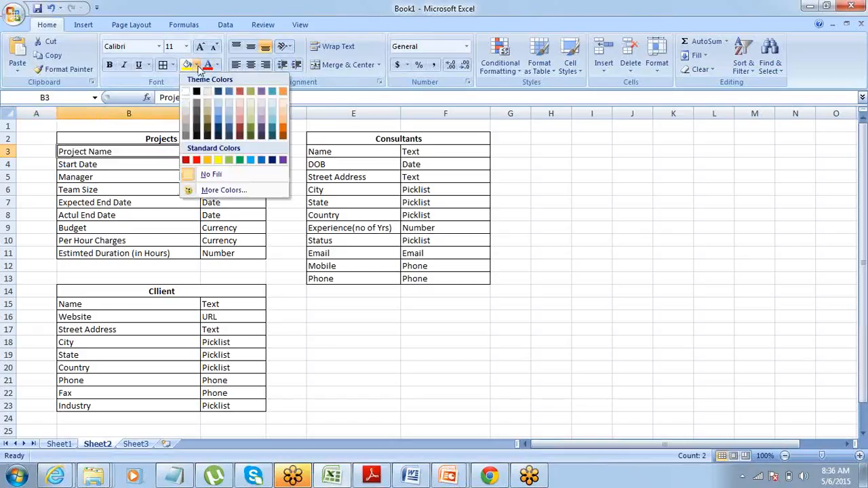
pyautogui.click(185, 112)
pyautogui.click(176, 212)
pyautogui.press('Up')
pyautogui.press('Up')
pyautogui.press('Up')
pyautogui.press('Up')
pyautogui.hotkey('shift', 'Right')
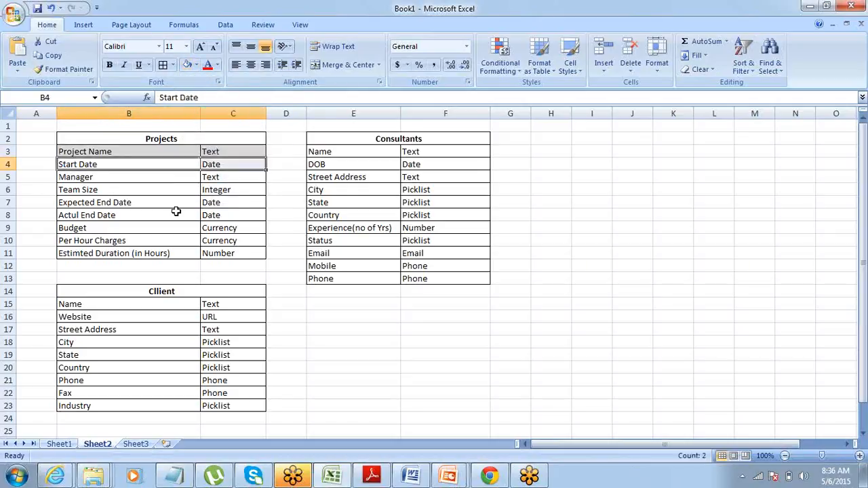
pyautogui.hotkey('alt', 'Tab')
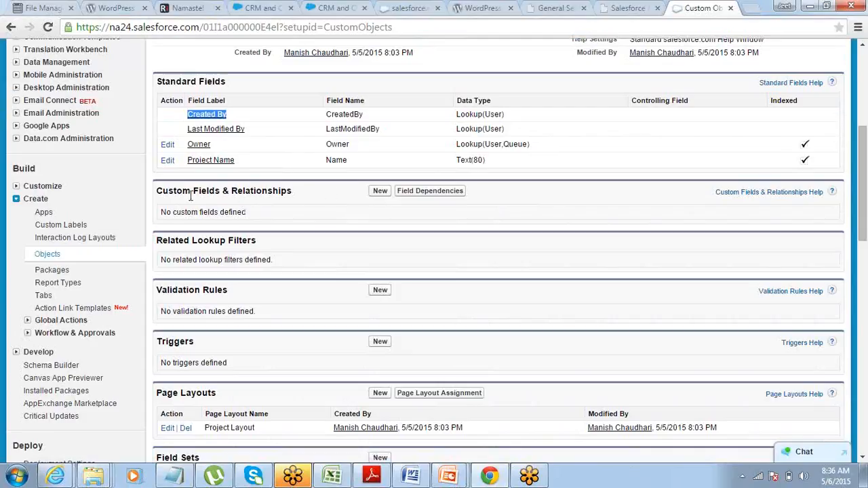
# Step: Begin a new Project custom field with the Date data type, advancing to the details step
pyautogui.moveTo(156, 192); pyautogui.dragTo(221, 190)
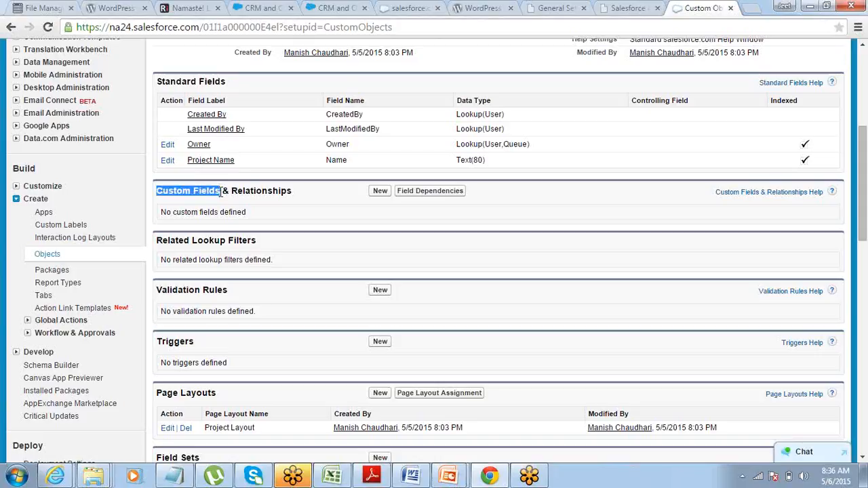
pyautogui.click(378, 192)
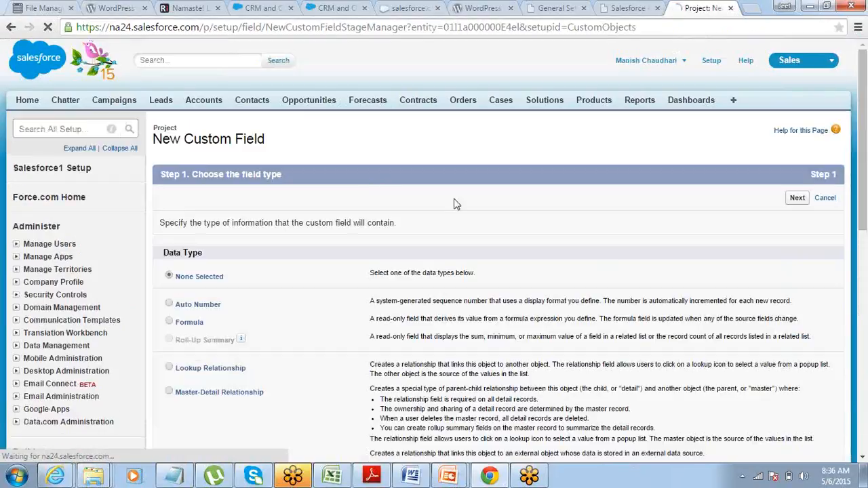
pyautogui.moveTo(863, 94); pyautogui.dragTo(848, 248)
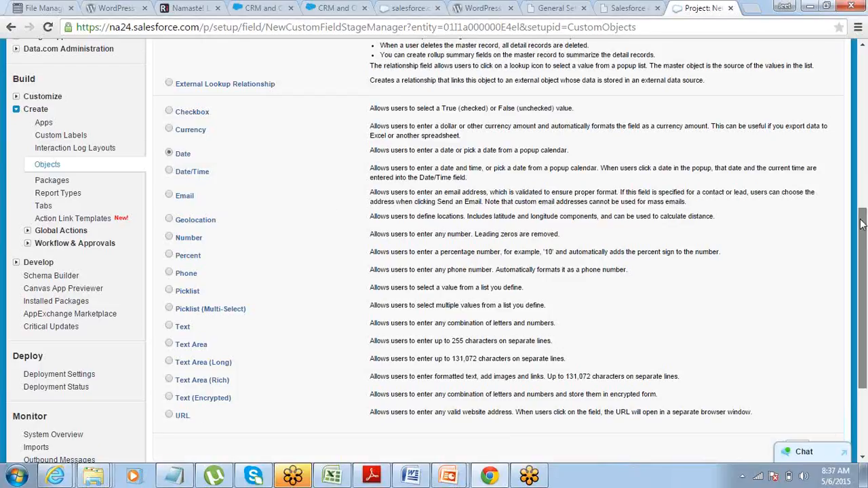
pyautogui.scroll(-2, 814, 305)
pyautogui.click(797, 353)
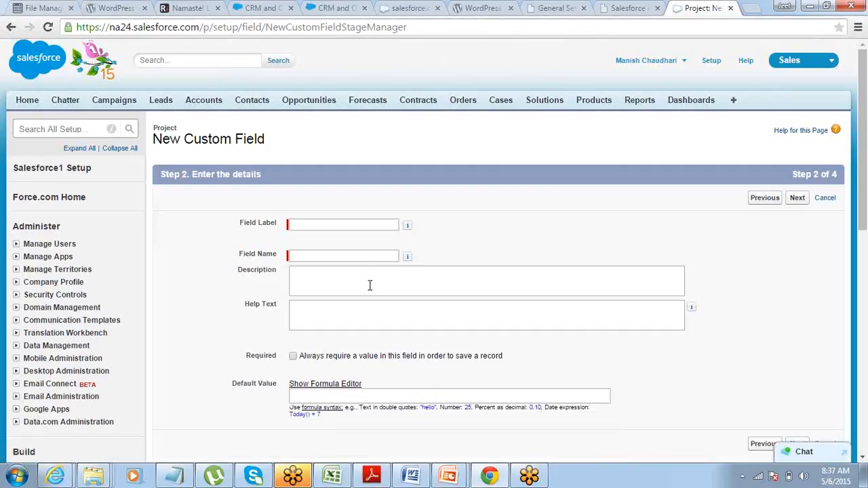
# Step: Label the field 'Start Date' (name Start_Date) and save it with default security and layout
pyautogui.click(350, 224)
pyautogui.write('Start Date')
pyautogui.press('Tab')
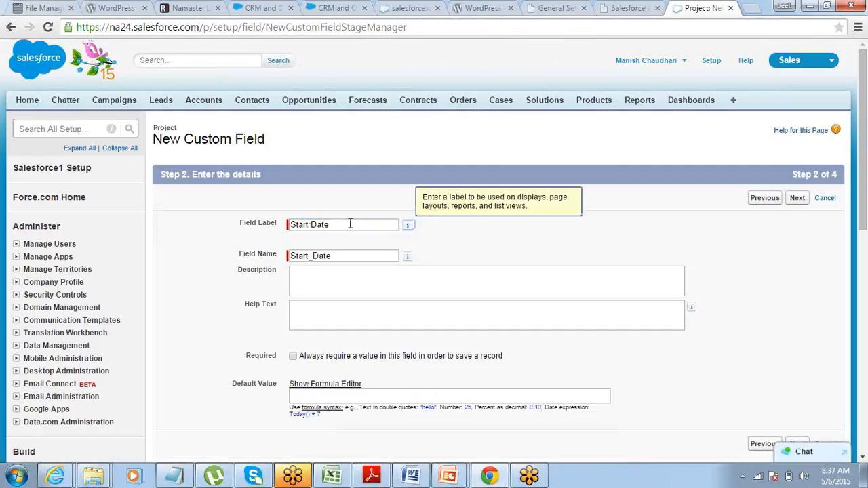
pyautogui.click(414, 274)
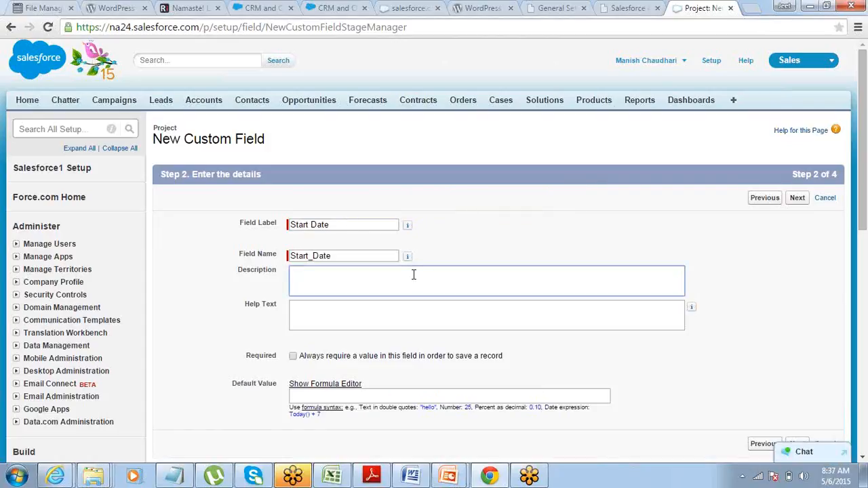
pyautogui.click(515, 233)
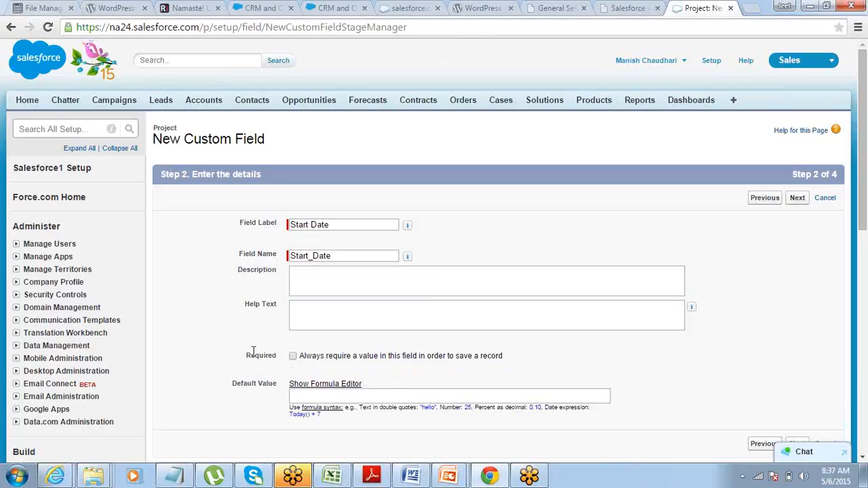
pyautogui.moveTo(249, 355); pyautogui.dragTo(276, 357)
pyautogui.click(502, 244)
pyautogui.click(797, 199)
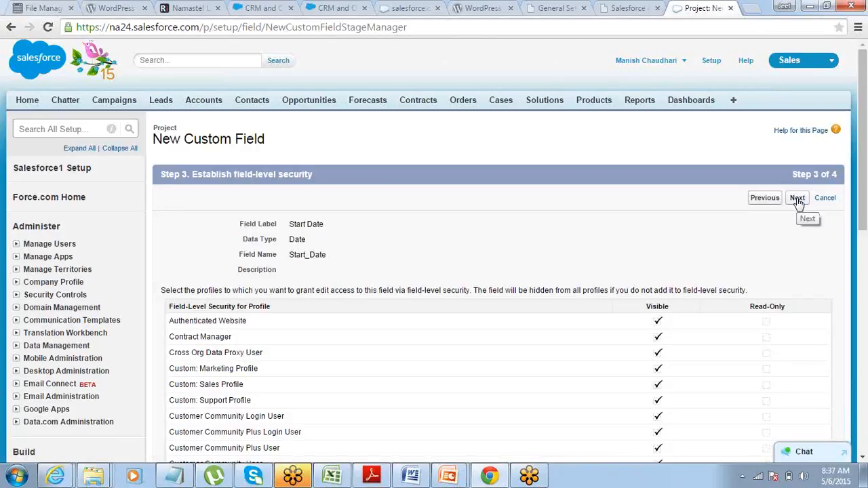
pyautogui.click(798, 198)
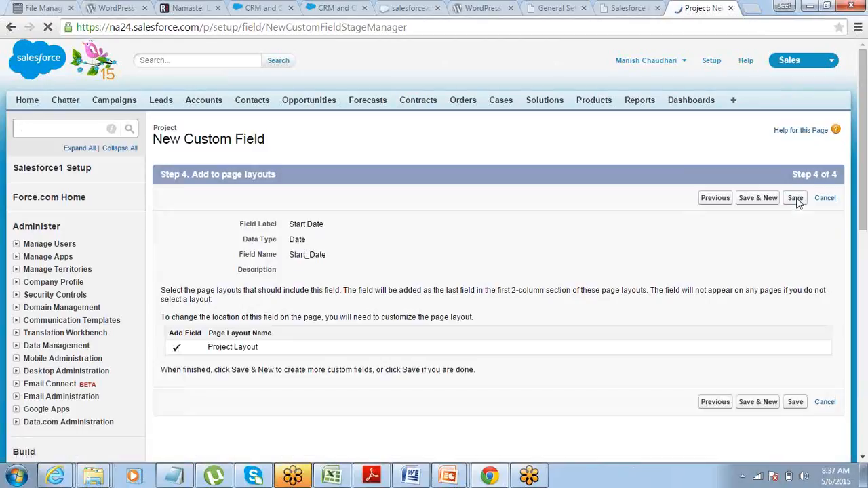
pyautogui.click(798, 199)
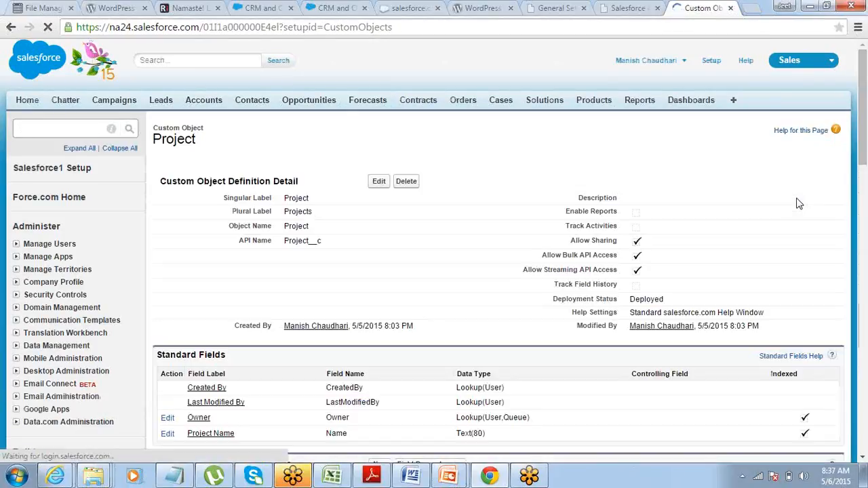
# Step: Check the Start Date API name, then start a new Date custom field on Project
pyautogui.moveTo(865, 102); pyautogui.dragTo(867, 178)
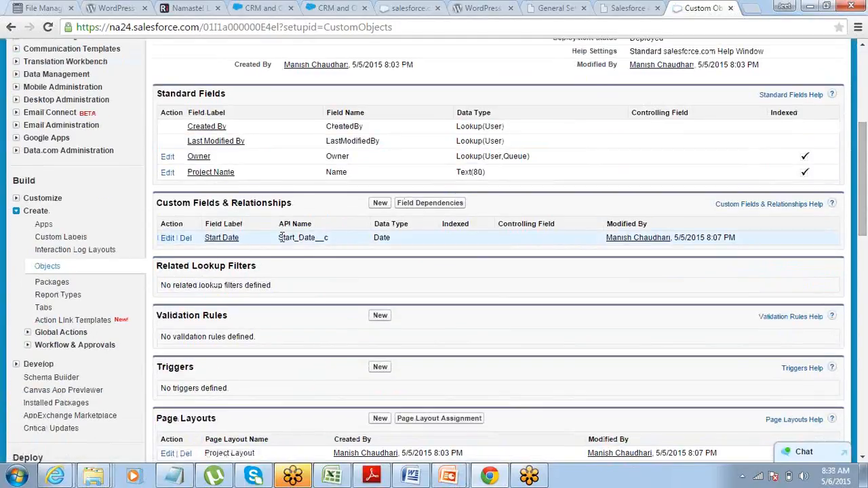
pyautogui.moveTo(279, 238); pyautogui.dragTo(333, 241)
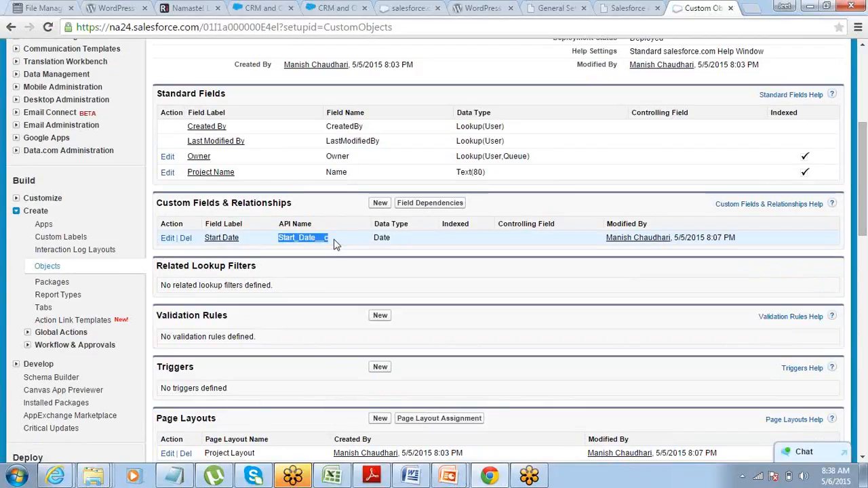
pyautogui.click(379, 203)
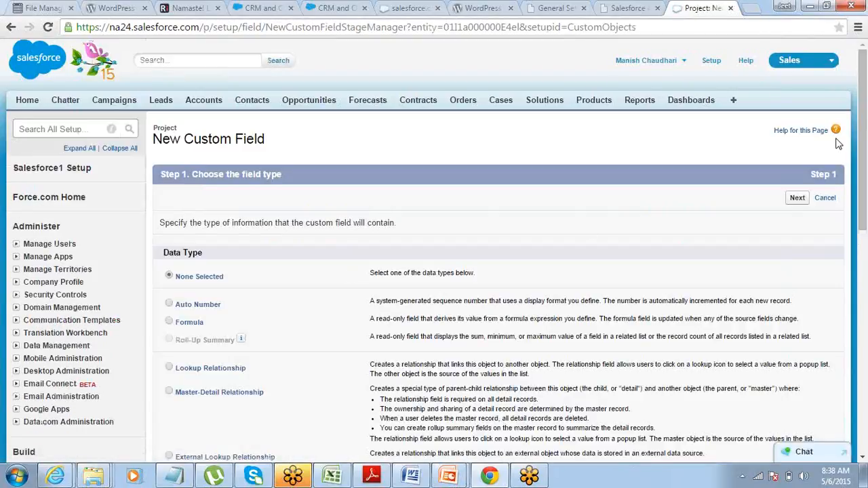
pyautogui.scroll(-4, 863, 170)
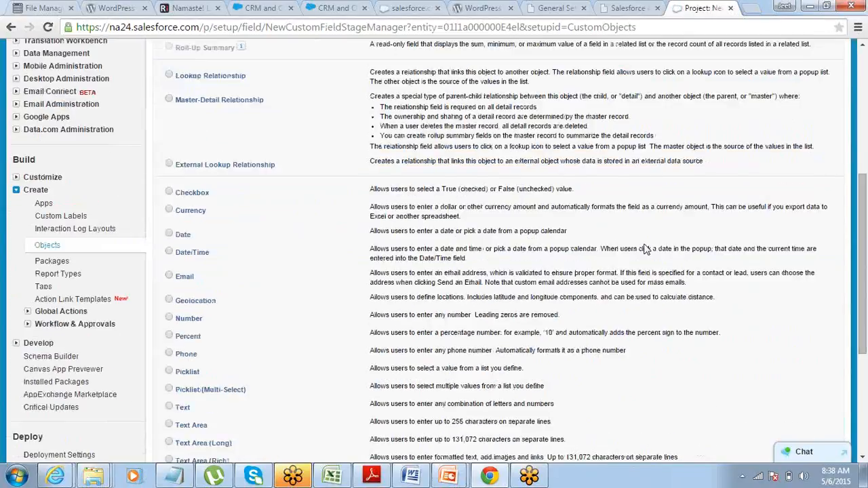
pyautogui.click(169, 234)
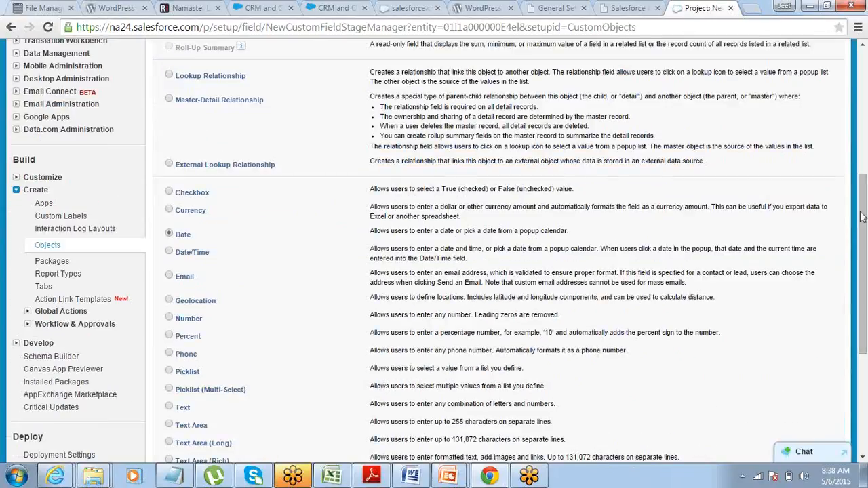
pyautogui.moveTo(864, 216); pyautogui.dragTo(867, 141)
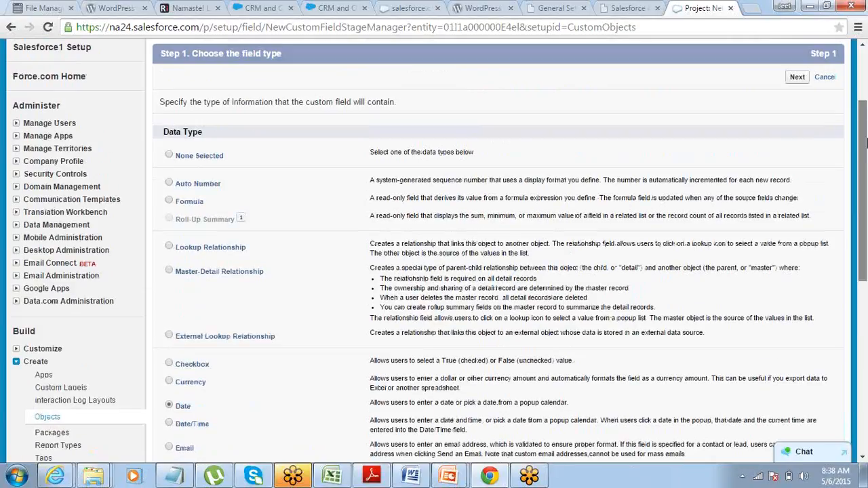
pyautogui.click(798, 78)
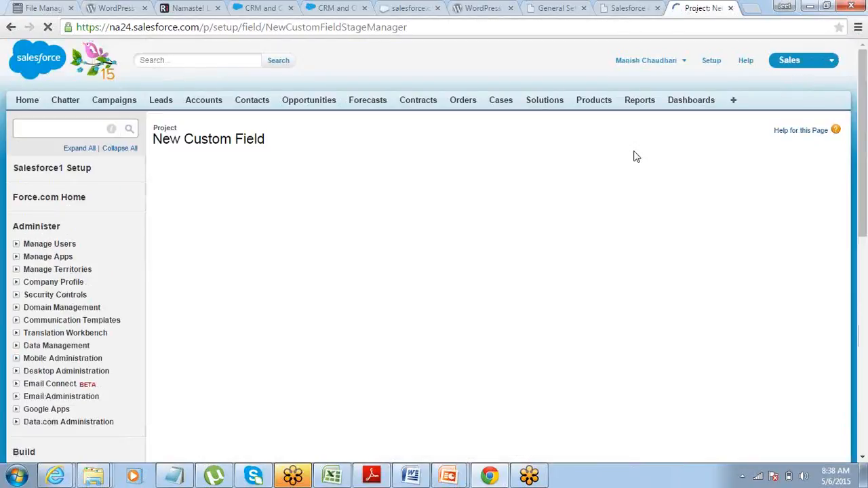
# Step: Label the new date field 'Expected End Date' so its field name fills in
pyautogui.click(351, 223)
pyautogui.write('Expec')
pyautogui.press('Down')
pyautogui.press('Return')
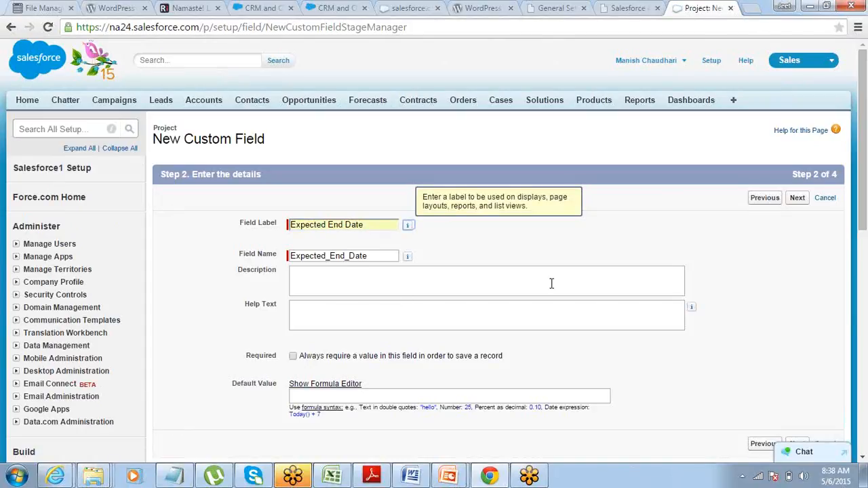
pyautogui.click(797, 202)
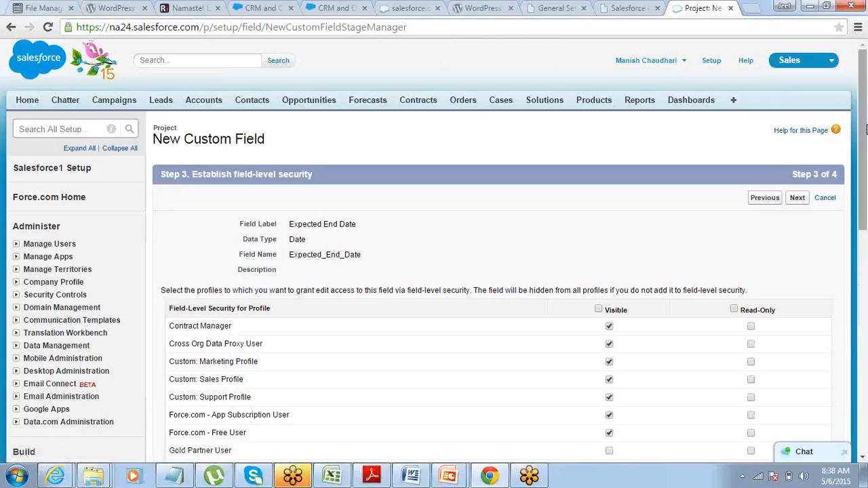
# Step: Make Expected End Date visible to every profile and save it on Project Layout
pyautogui.scroll(-1, 865, 134)
pyautogui.moveTo(866, 135); pyautogui.dragTo(767, 163)
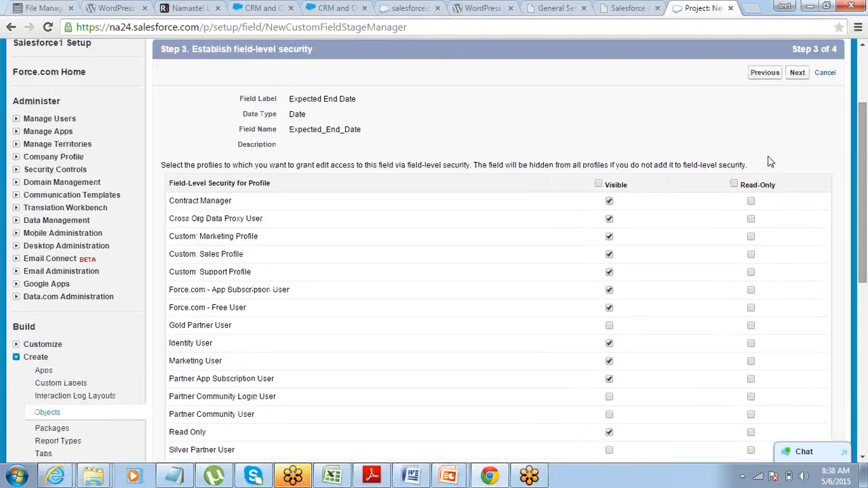
pyautogui.click(599, 185)
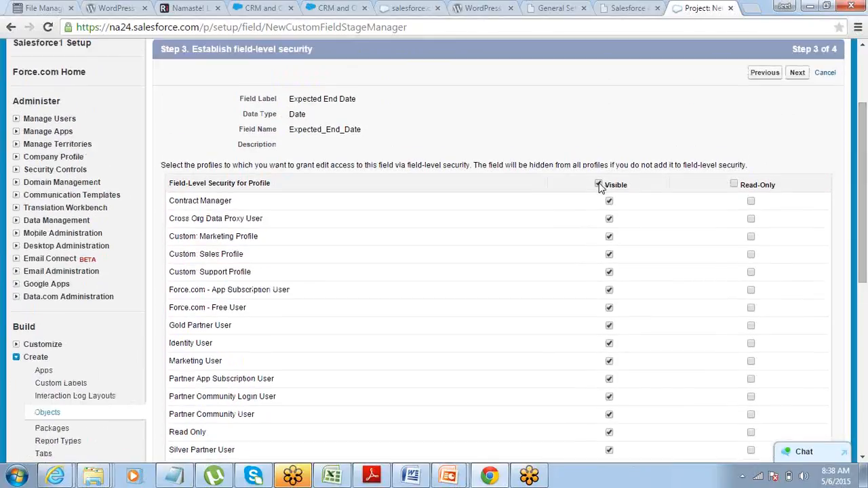
pyautogui.click(798, 73)
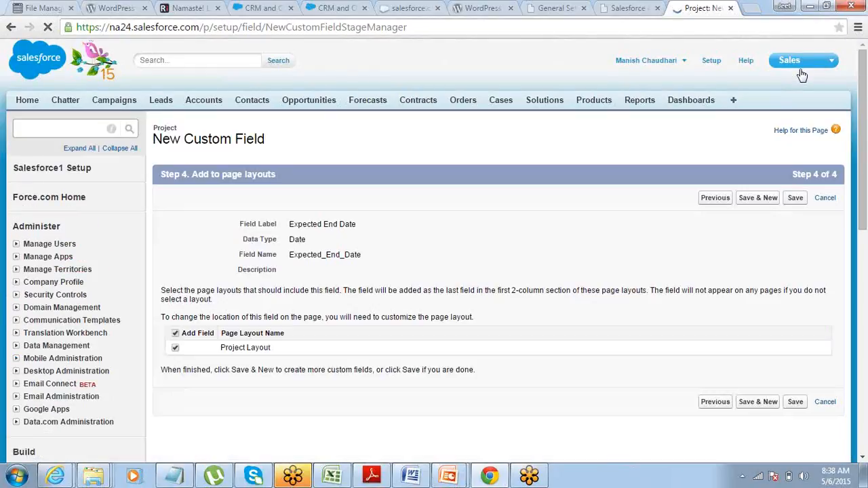
pyautogui.click(795, 198)
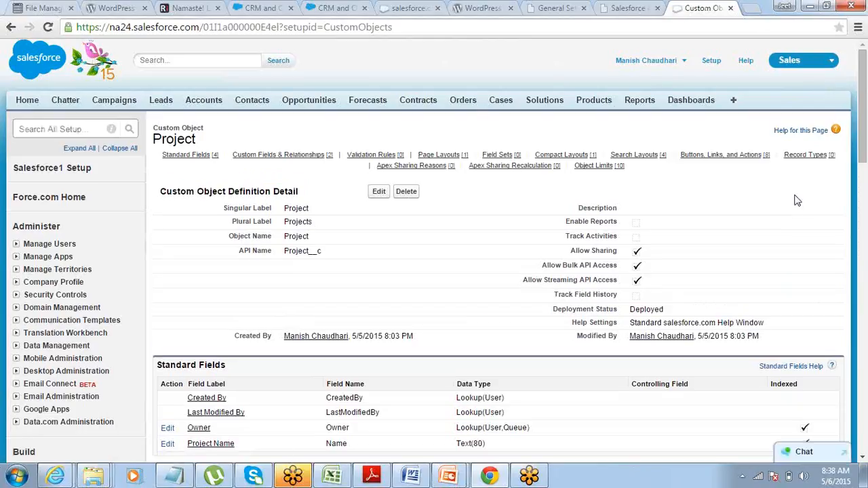
# Step: Review the Project object's Custom Fields & Relationships, then bring up the Excel field plan
pyautogui.moveTo(864, 65); pyautogui.dragTo(864, 119)
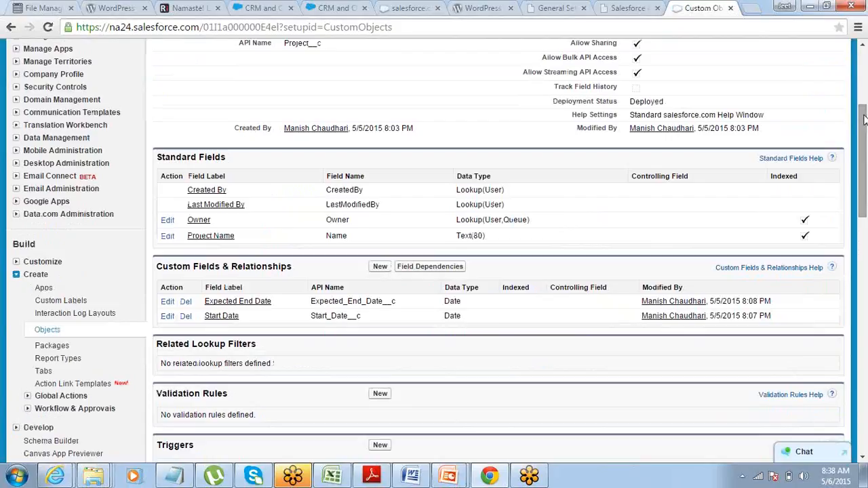
pyautogui.moveTo(865, 120); pyautogui.dragTo(864, 149)
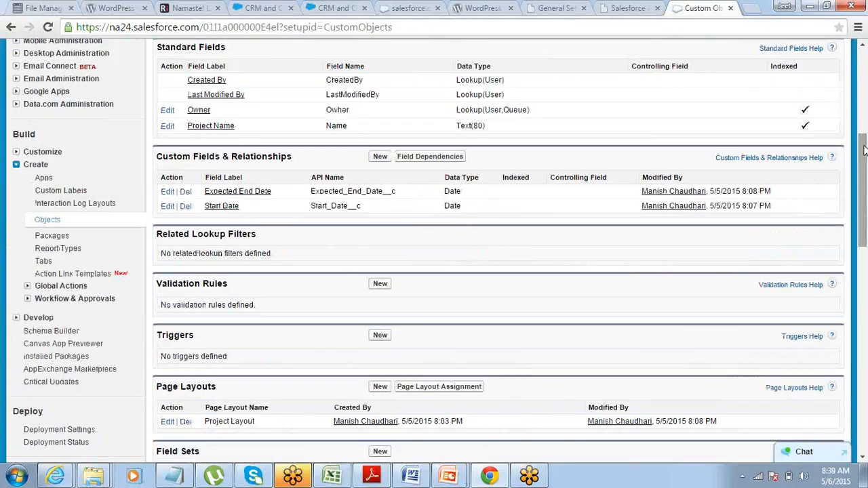
pyautogui.moveTo(864, 149); pyautogui.dragTo(864, 65)
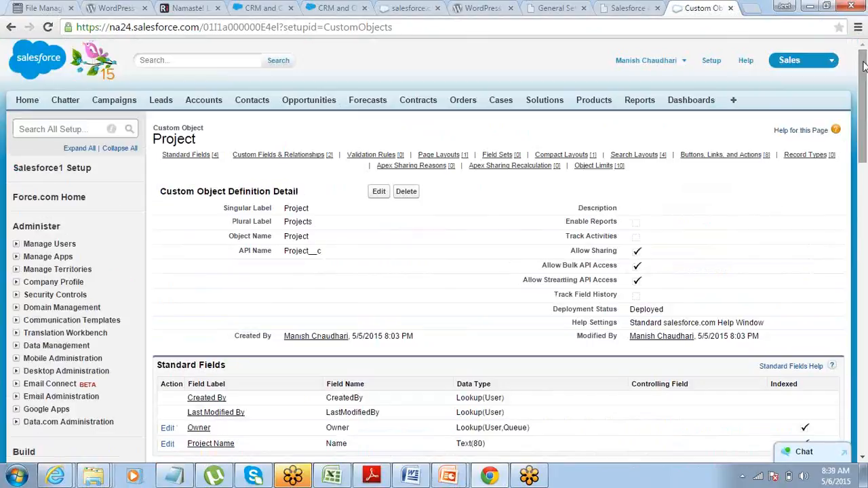
pyautogui.moveTo(864, 65)
pyautogui.mouseDown()
pyautogui.moveTo(863, 142)
pyautogui.moveTo(864, 61)
pyautogui.mouseUp()
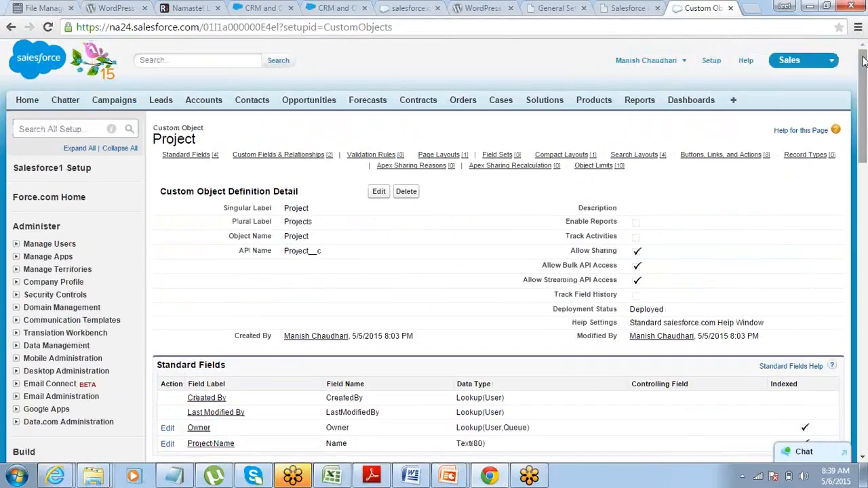
pyautogui.hotkey('alt', 'Tab')
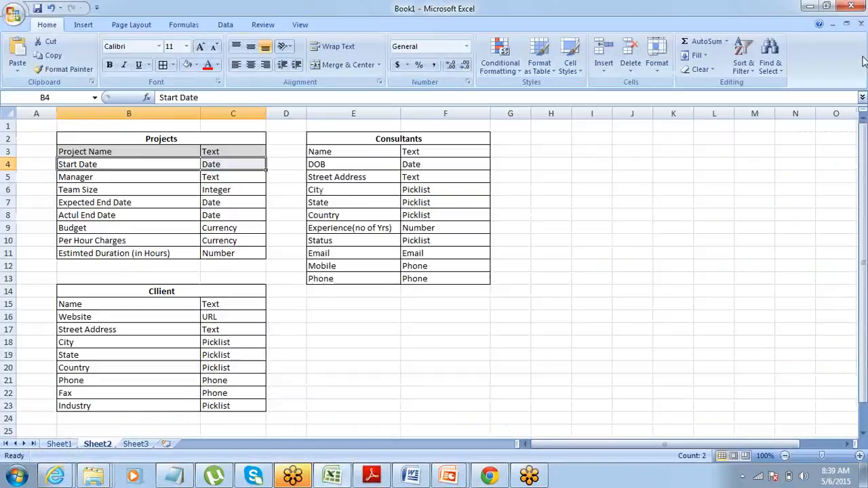
# Step: Select the Projects table (B2:C11) in Excel, then mark the Objects and Fields lines in Notepad
pyautogui.moveTo(228, 141); pyautogui.dragTo(228, 253)
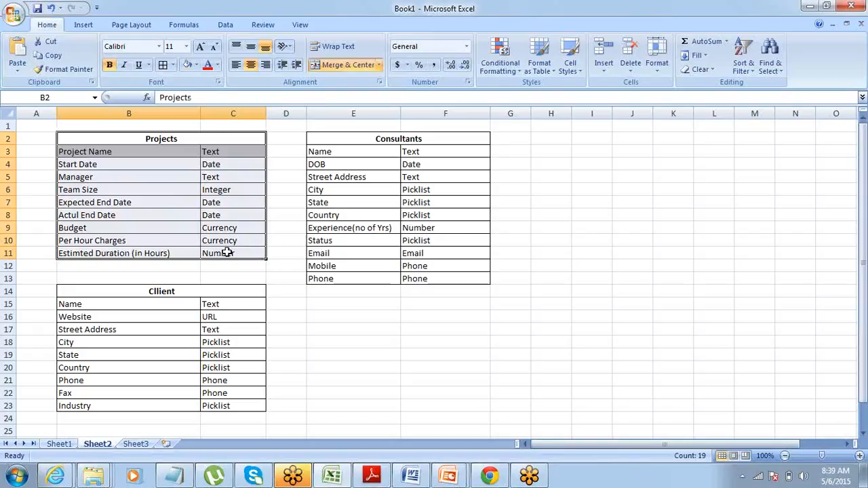
pyautogui.hotkey('alt', 'Tab')
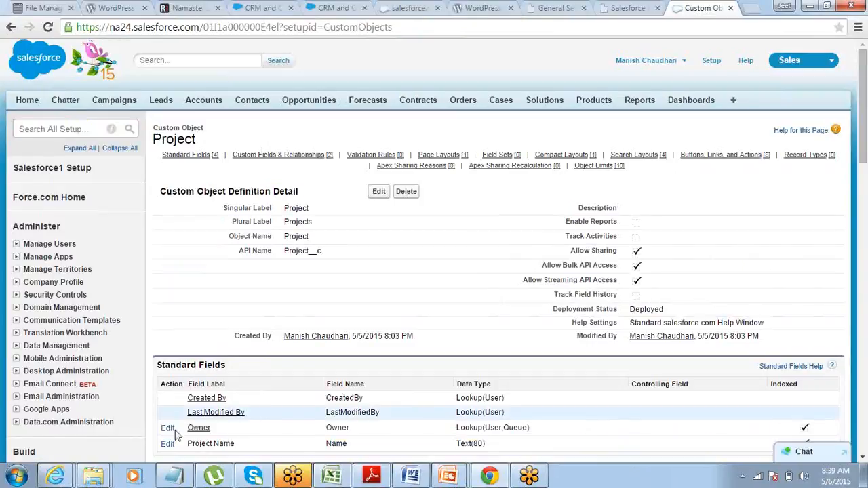
pyautogui.click(175, 474)
pyautogui.moveTo(52, 142); pyautogui.dragTo(181, 139)
pyautogui.moveTo(55, 156); pyautogui.dragTo(232, 169)
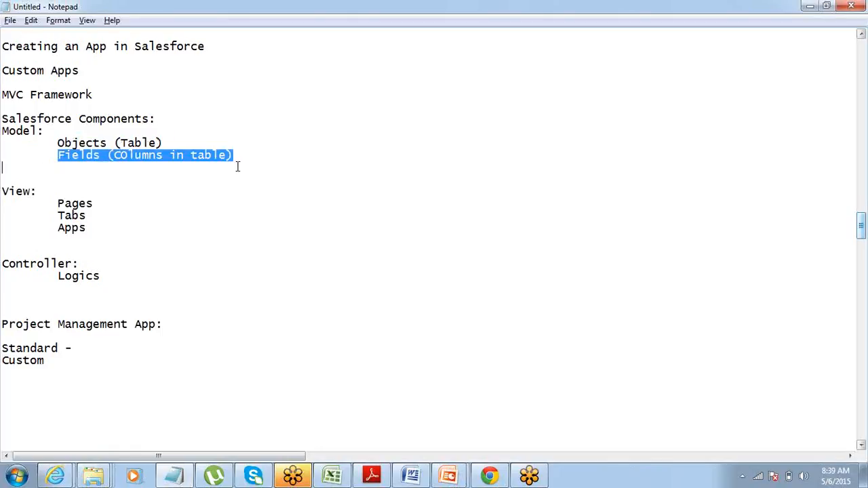
# Step: Append '(By default)' to the Pages line in the notes' View list
pyautogui.click(2, 193)
pyautogui.moveTo(2, 193); pyautogui.dragTo(105, 233)
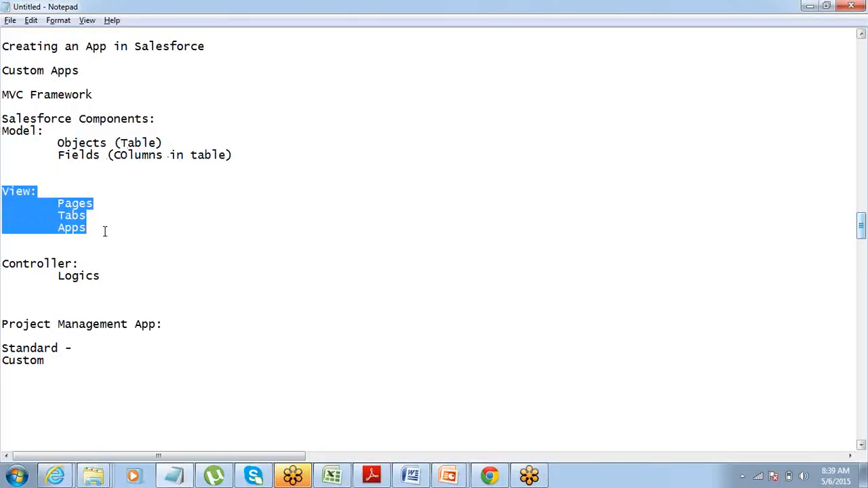
pyautogui.click(104, 231)
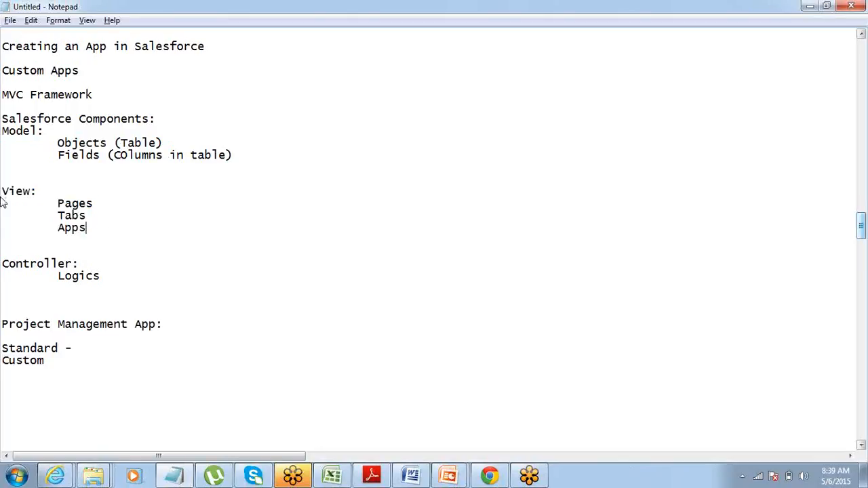
pyautogui.moveTo(2, 202); pyautogui.dragTo(110, 202)
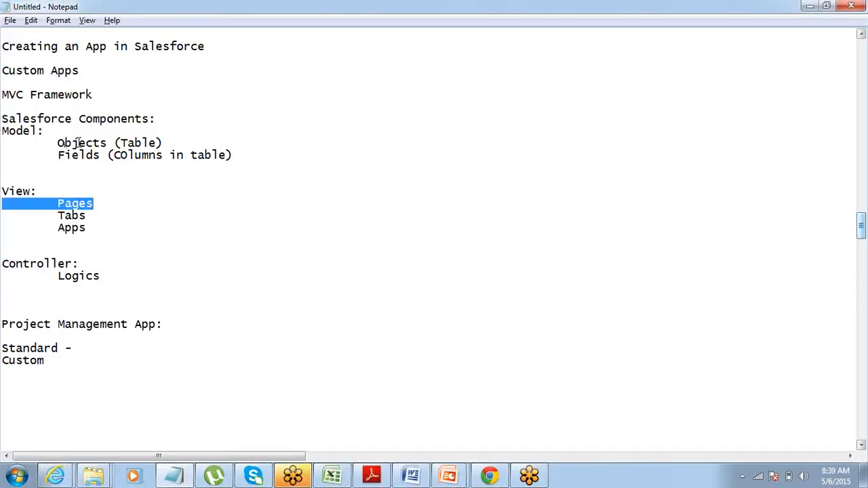
pyautogui.click(106, 203)
pyautogui.write('(By default)')
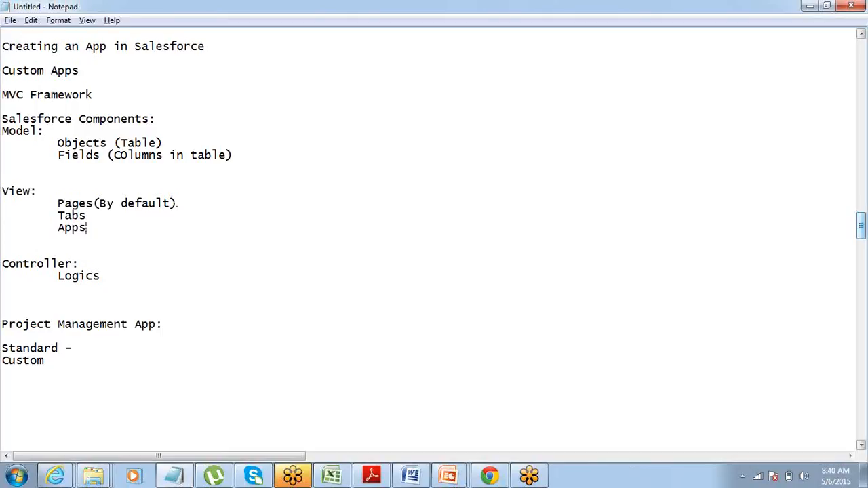
# Step: Select the Tabs entry in the View list and return to the Salesforce Project page
pyautogui.hotkey('shift', 'Left')
pyautogui.hotkey('shift', 'Left')
pyautogui.hotkey('shift', 'Left')
pyautogui.hotkey('shift', 'Left')
pyautogui.press('Up')
pyautogui.hotkey('shift', 'End')
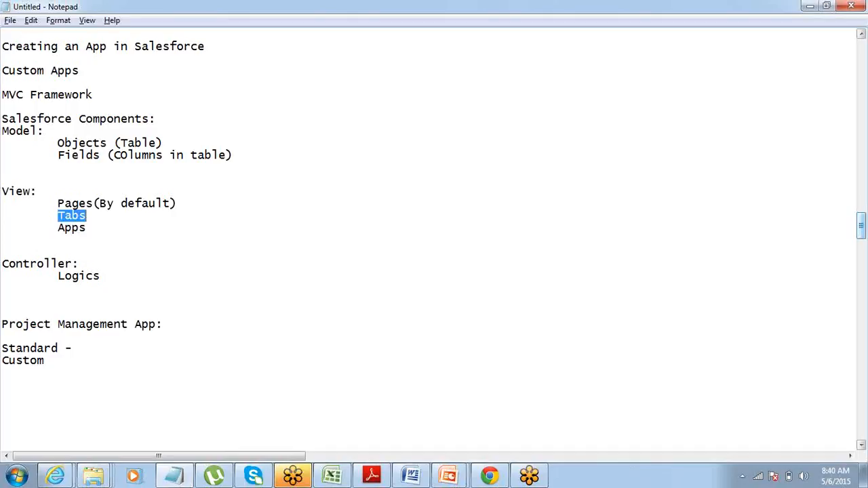
pyautogui.hotkey('alt', 'Tab')
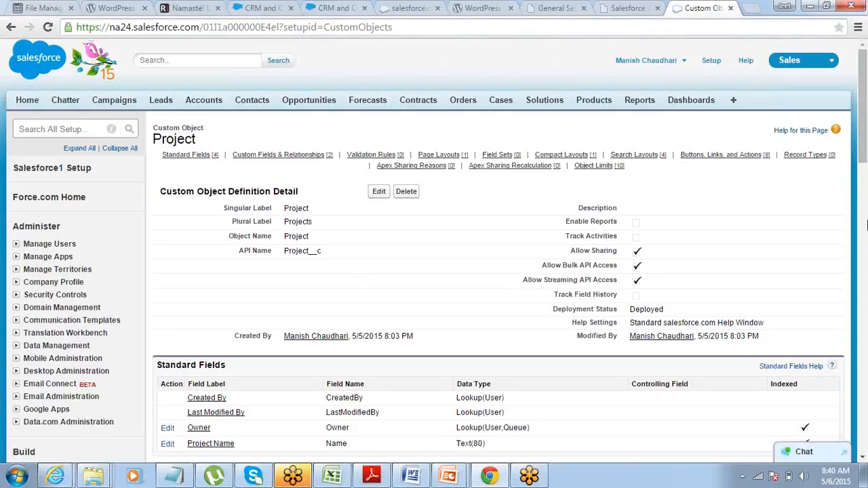
# Step: Go to Create > Apps in the Setup sidebar to reach the custom apps list
pyautogui.moveTo(865, 101); pyautogui.dragTo(866, 205)
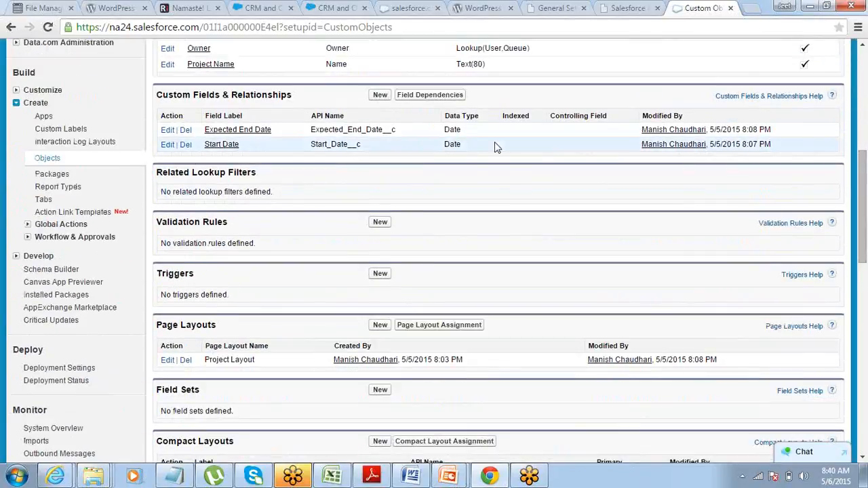
pyautogui.click(43, 117)
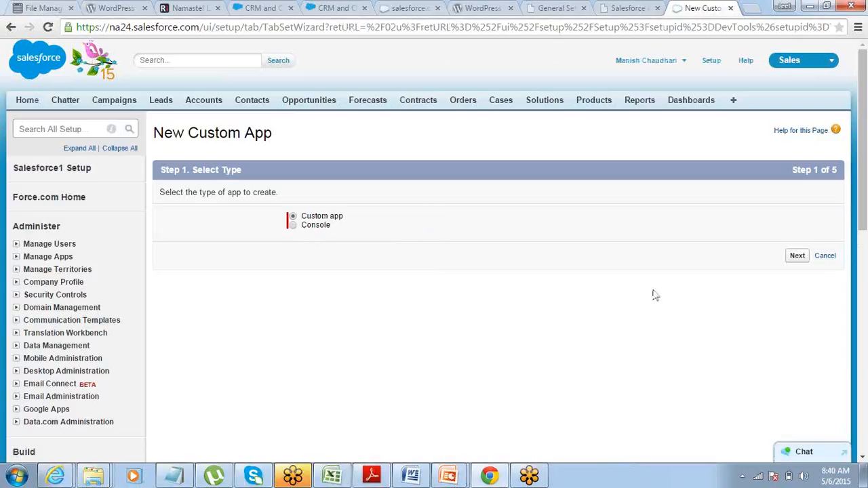
# Step: Keep the Custom app type, label it 'Project Management' (Project_Management), and proceed
pyautogui.click(795, 258)
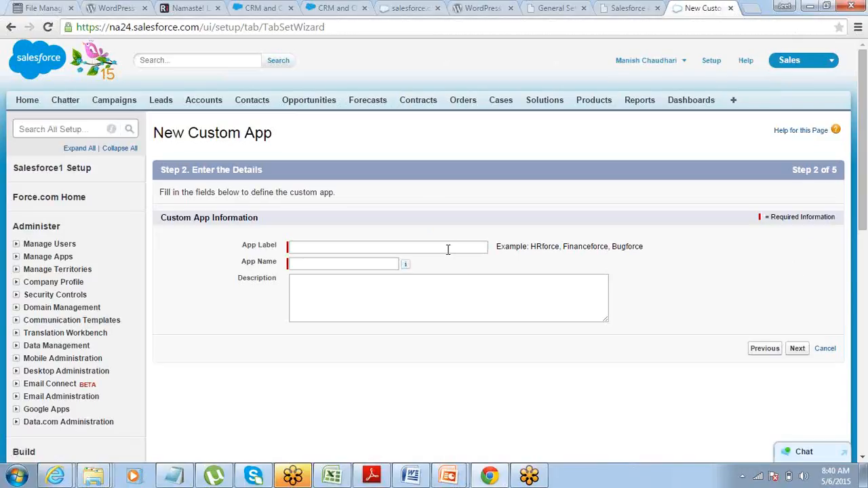
pyautogui.click(448, 250)
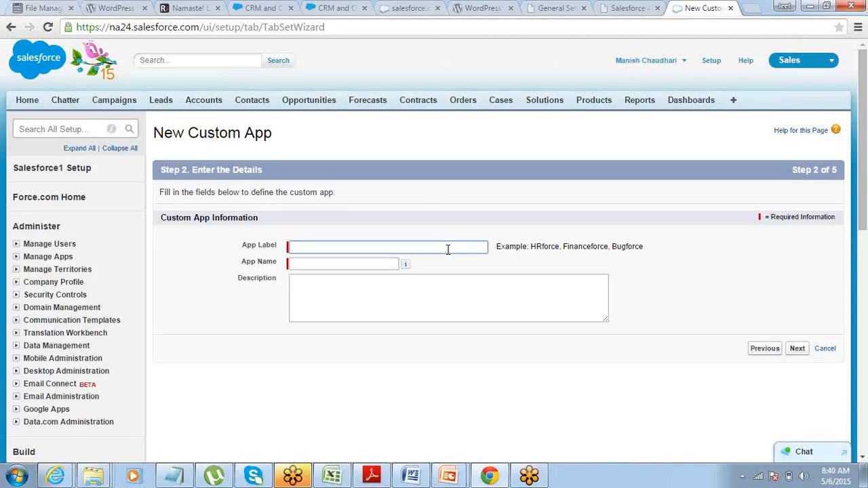
pyautogui.write('Project ')
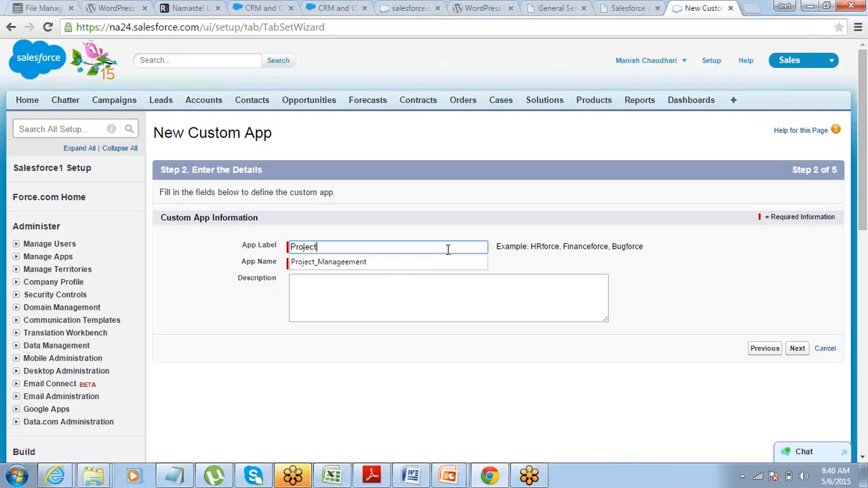
pyautogui.write('Manag')
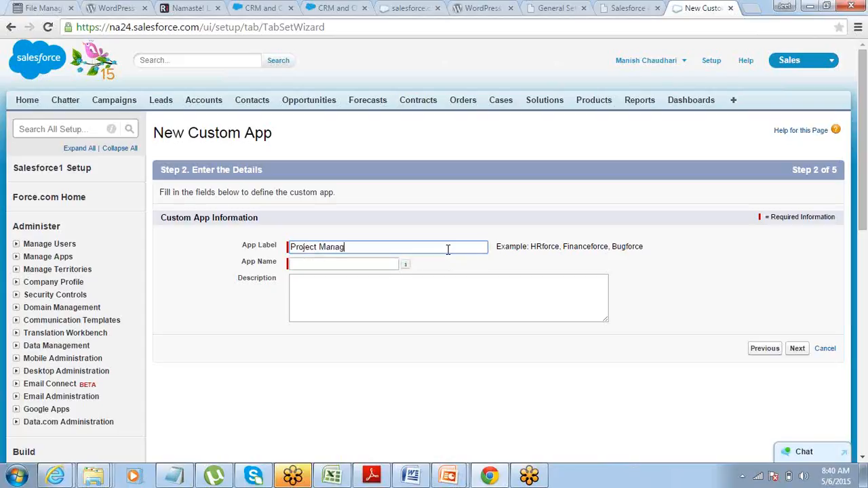
pyautogui.write('ement')
pyautogui.press('Tab')
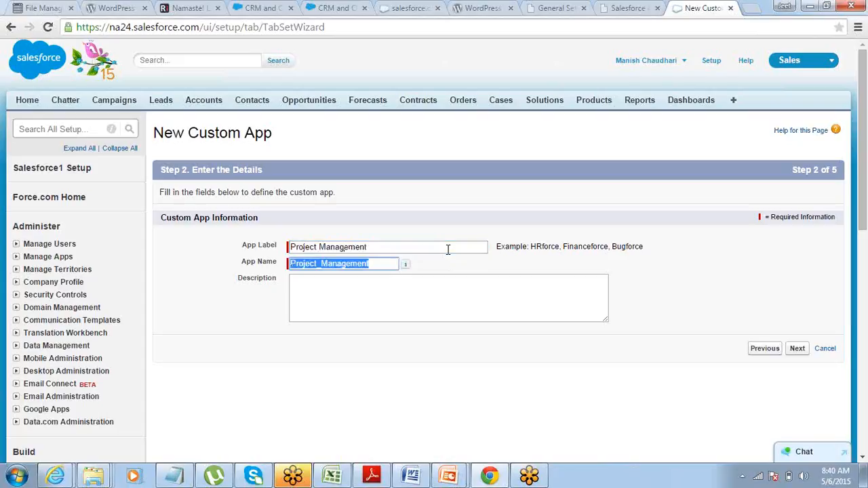
pyautogui.click(498, 229)
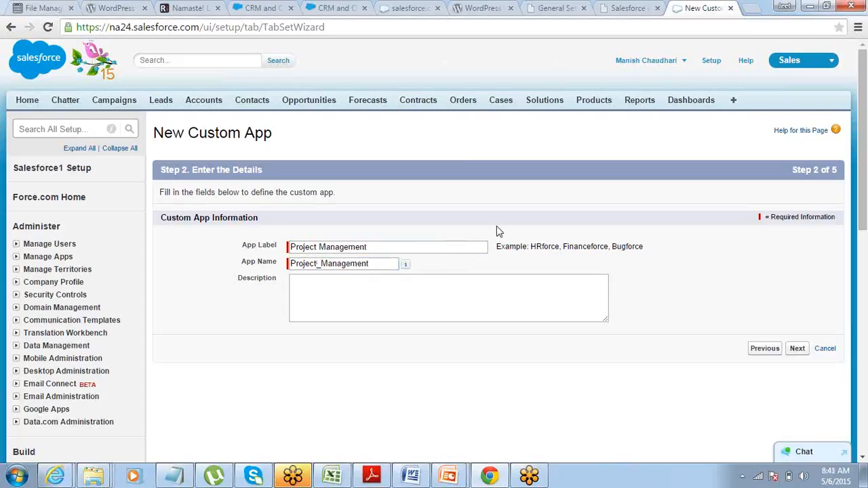
pyautogui.click(450, 247)
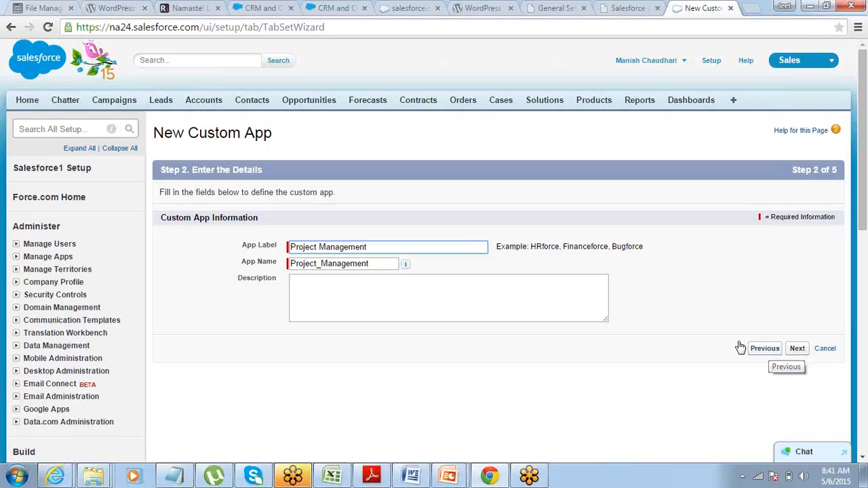
pyautogui.click(798, 349)
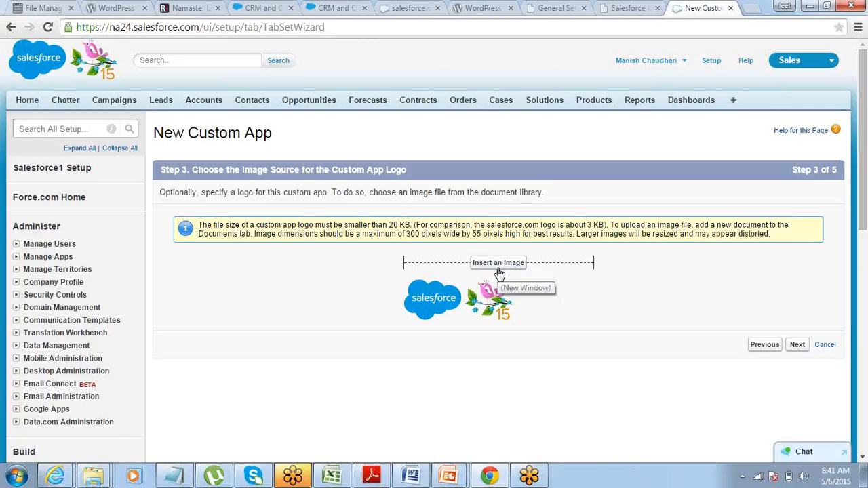
# Step: Skip the logo and leave Home as the app's only tab, removing the briefly added Accounts
pyautogui.click(797, 346)
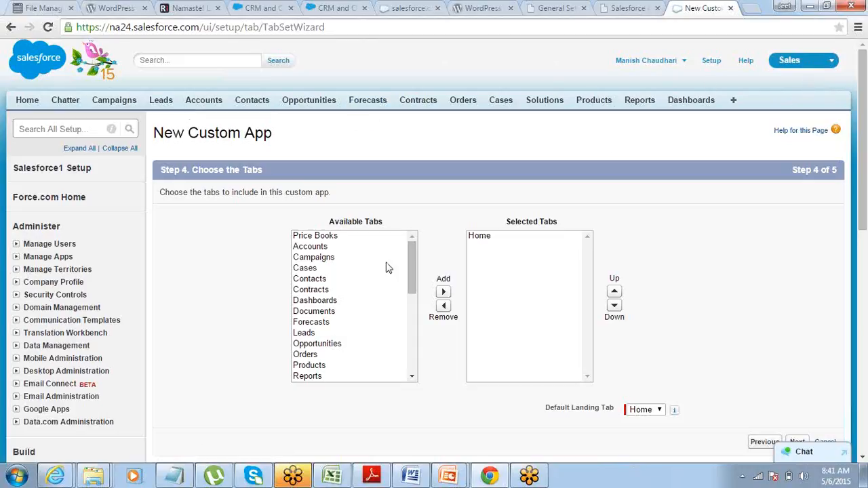
pyautogui.moveTo(411, 284); pyautogui.dragTo(407, 238)
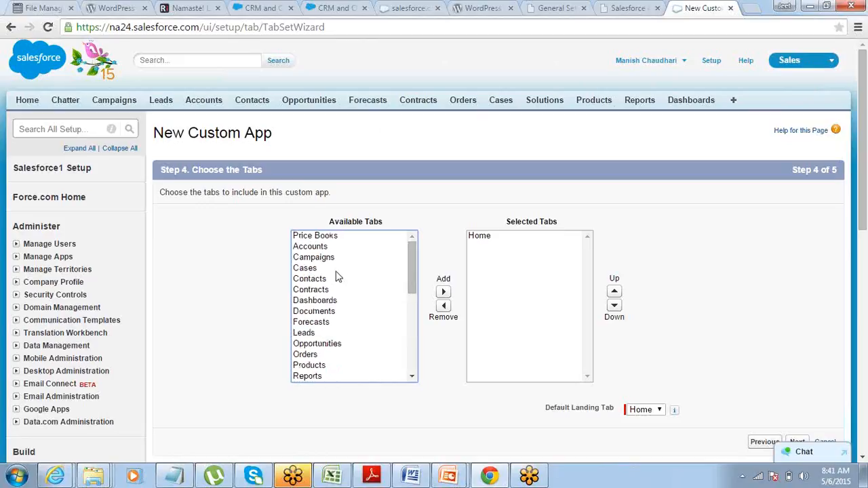
pyautogui.click(310, 249)
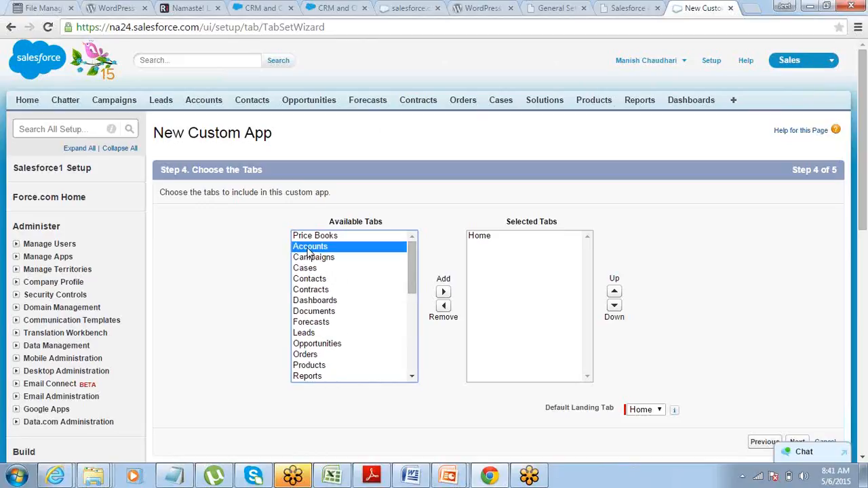
pyautogui.click(442, 292)
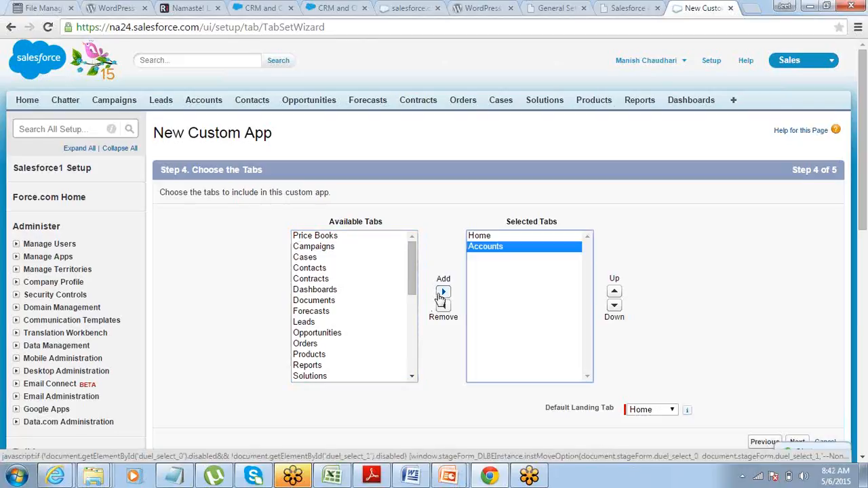
pyautogui.click(444, 307)
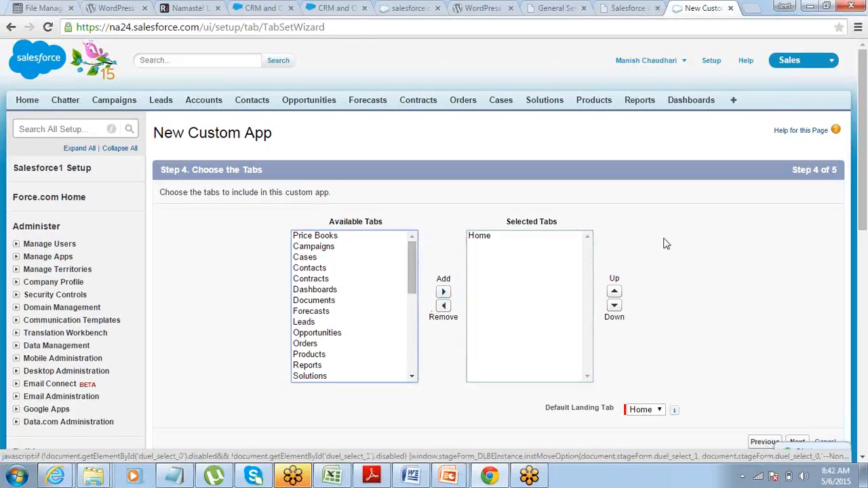
pyautogui.click(486, 243)
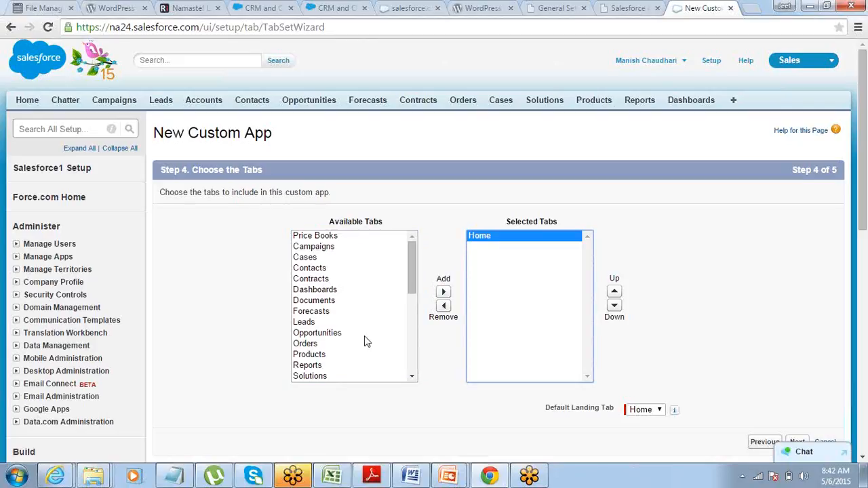
pyautogui.click(672, 213)
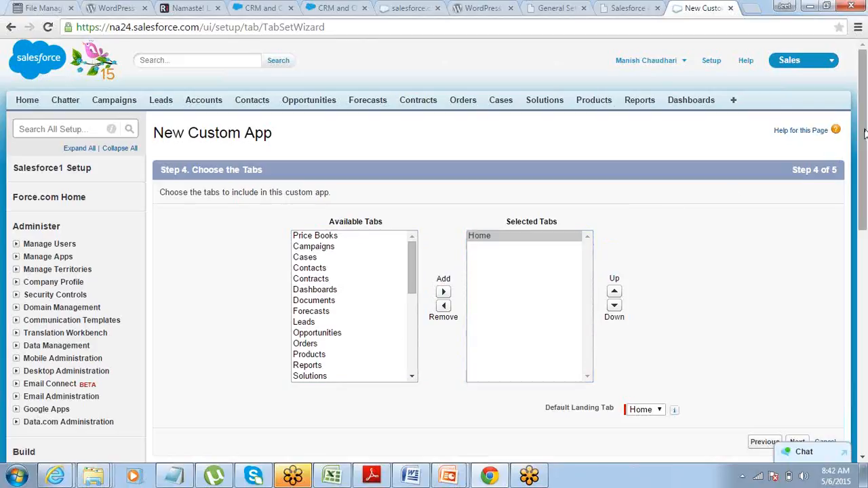
pyautogui.moveTo(865, 134); pyautogui.dragTo(864, 196)
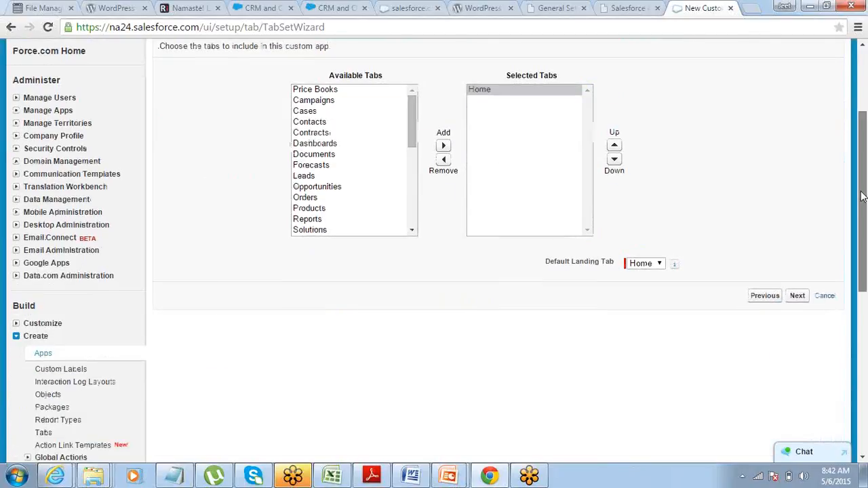
# Step: Make the Project Management app visible to every profile and save it
pyautogui.click(797, 300)
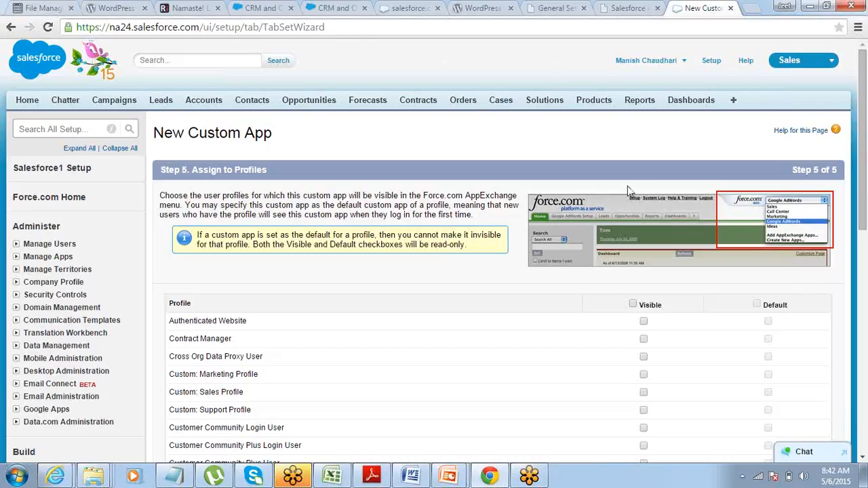
pyautogui.click(633, 305)
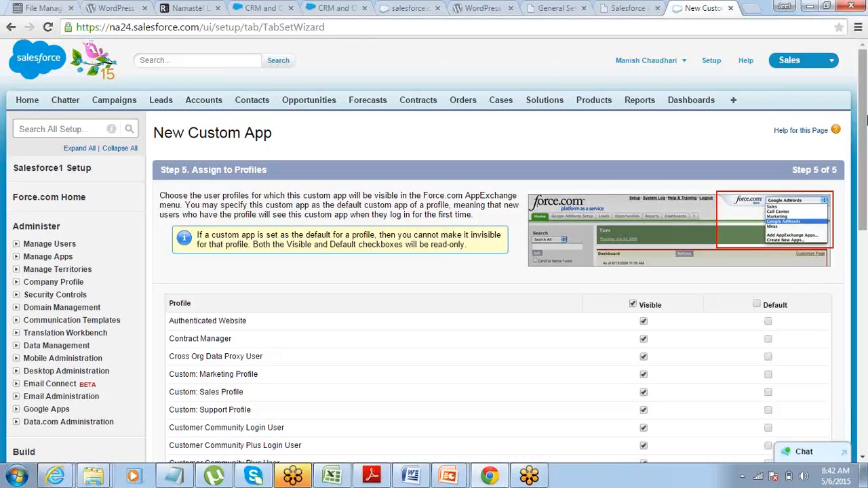
pyautogui.moveTo(864, 100); pyautogui.dragTo(863, 218)
pyautogui.scroll(-3, 842, 306)
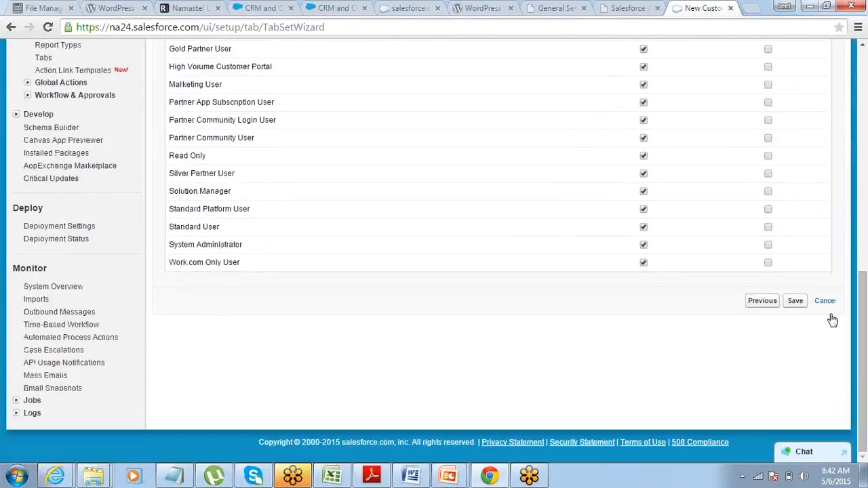
pyautogui.click(796, 302)
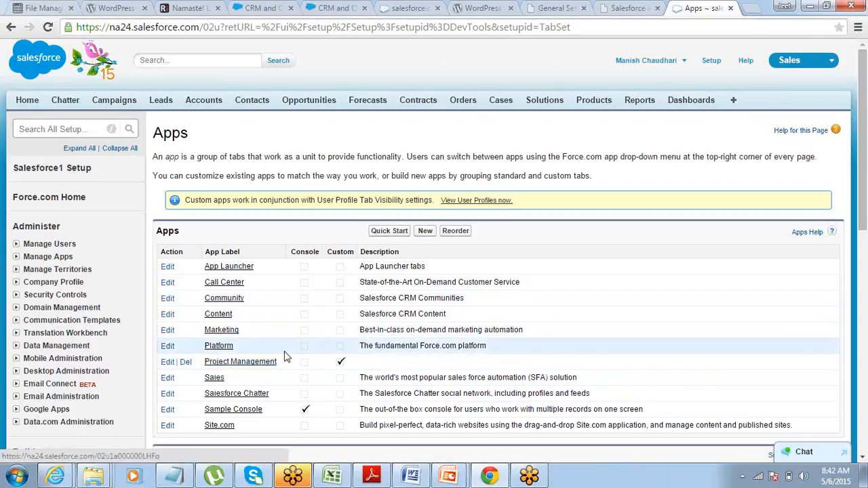
# Step: Switch the active app to Project Management using the app drop-down
pyautogui.moveTo(288, 365); pyautogui.dragTo(207, 366)
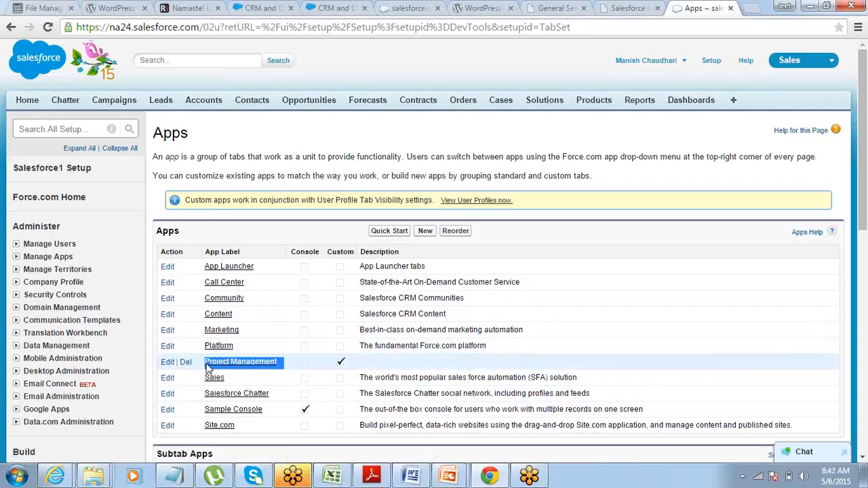
pyautogui.click(488, 140)
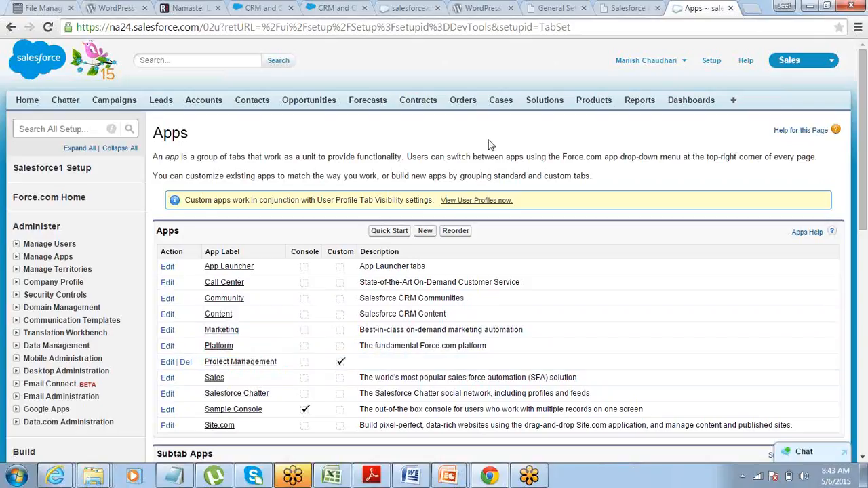
pyautogui.click(826, 66)
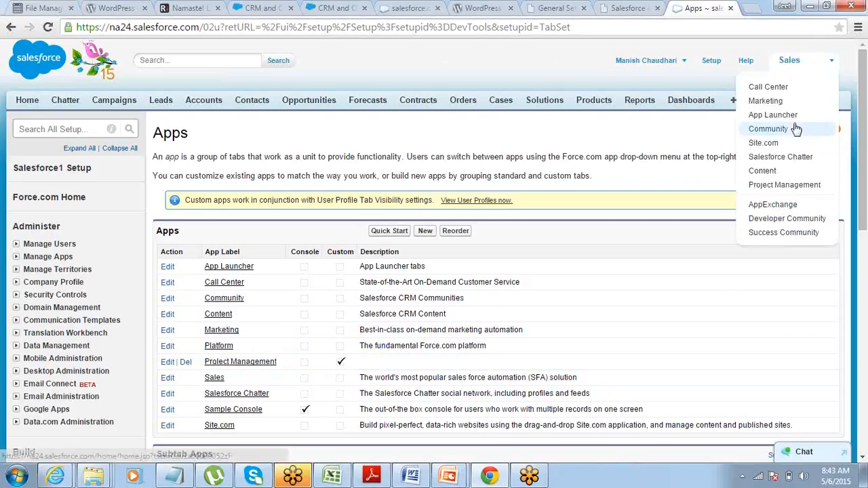
pyautogui.click(783, 185)
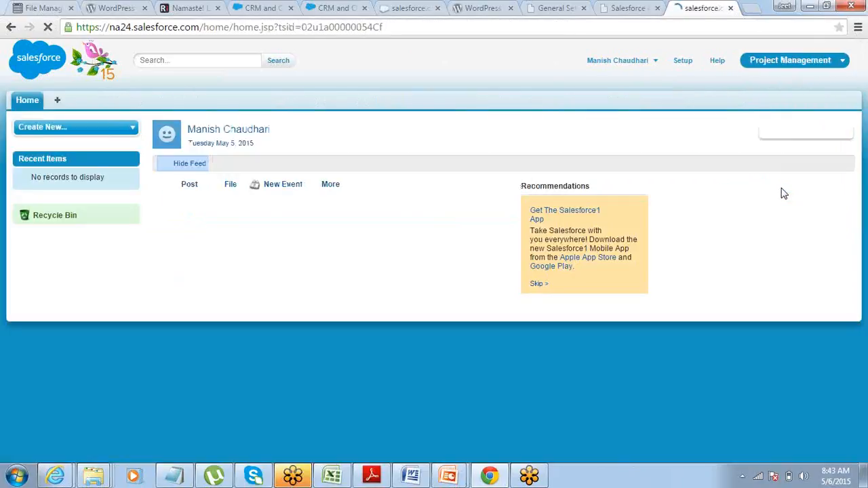
pyautogui.hotkey('alt', 'Tab')
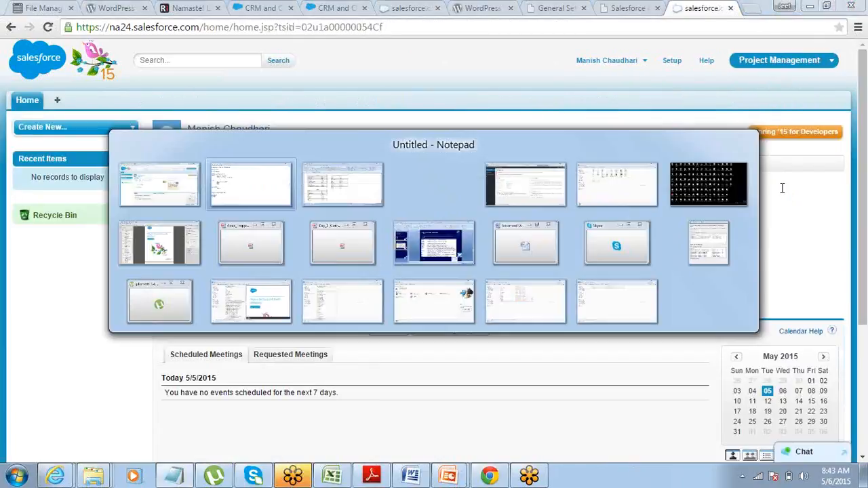
# Step: Add '- UI Component > collection of Tabs' after Apps in the notes
pyautogui.click(120, 220)
pyautogui.press('Down')
pyautogui.write('-')
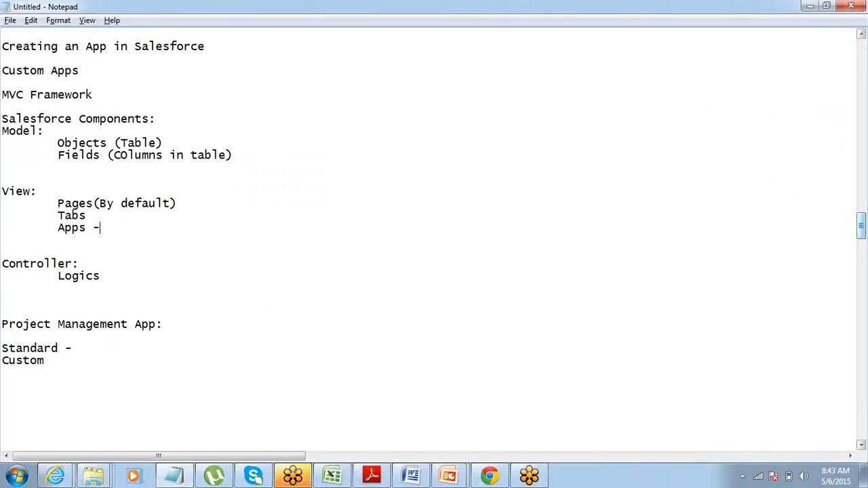
pyautogui.write(' UI Component ')
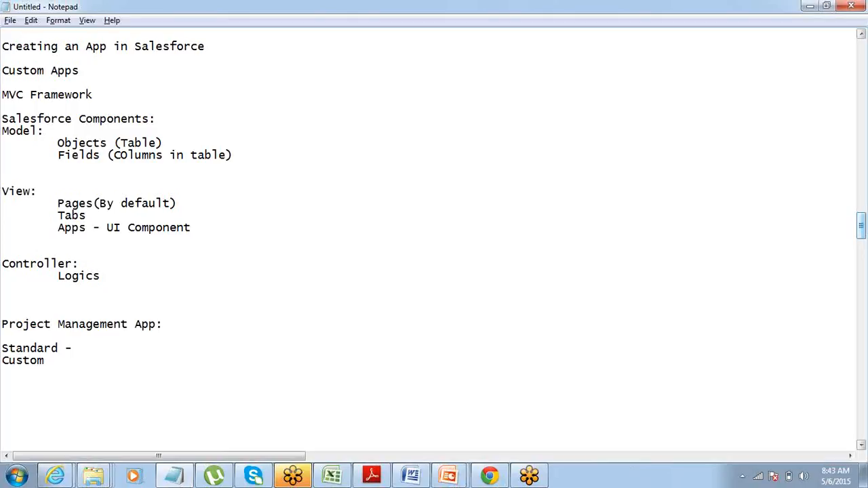
pyautogui.write('> collection of Tabs')
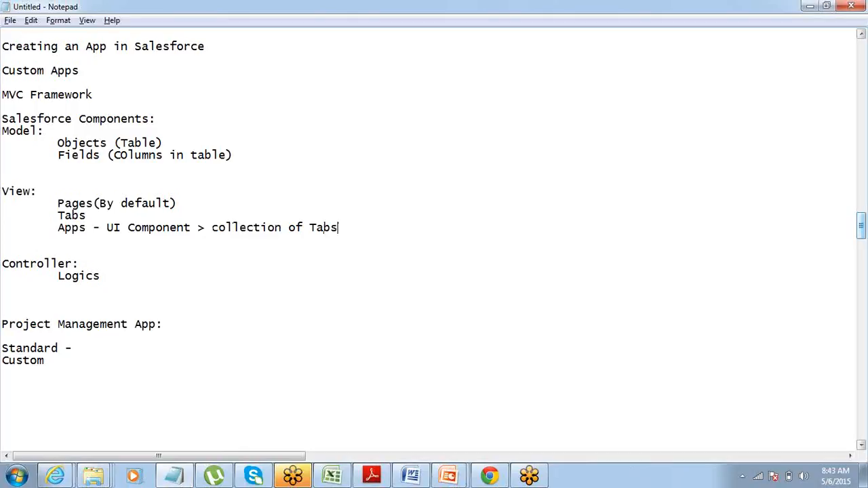
pyautogui.hotkey('alt', 'Tab')
pyautogui.hotkey('alt', 'Tab')
pyautogui.hotkey('alt', 'Tab')
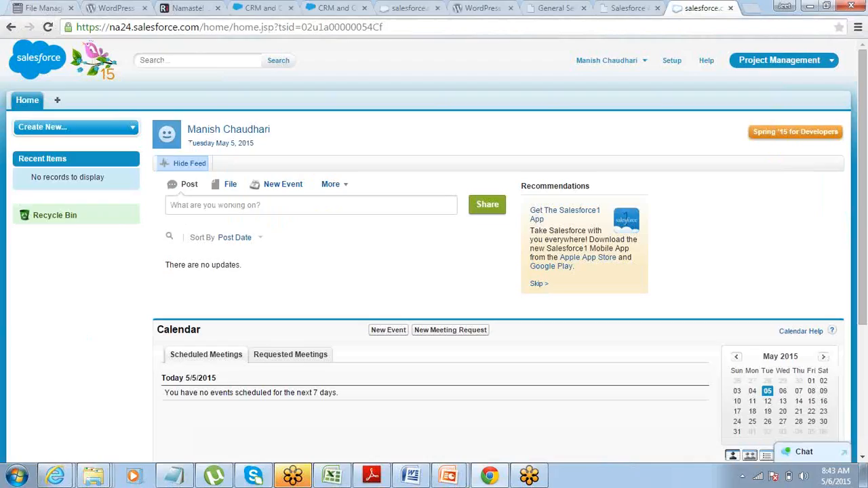
# Step: Flip between Salesforce and the Notepad notes, ending in Notepad
pyautogui.hotkey('alt', 'Tab')
pyautogui.hotkey('alt', 'Tab')
pyautogui.hotkey('alt', 'Tab')
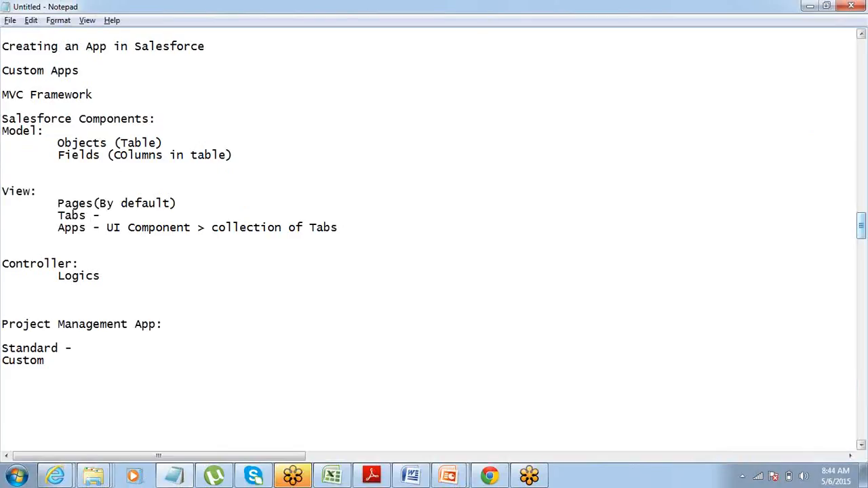
# Step: Note in Notepad that Tabs are 'a button to connect with a database object', then return to Salesforce
pyautogui.write('a button to connect')
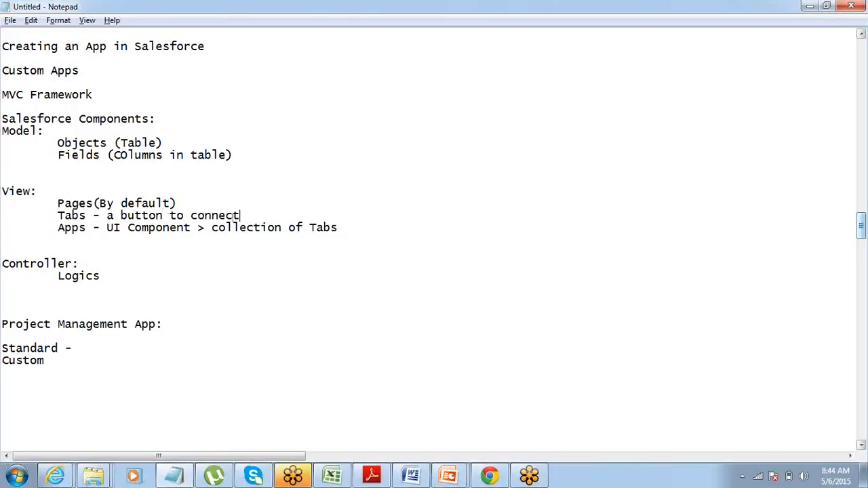
pyautogui.write(' with a data')
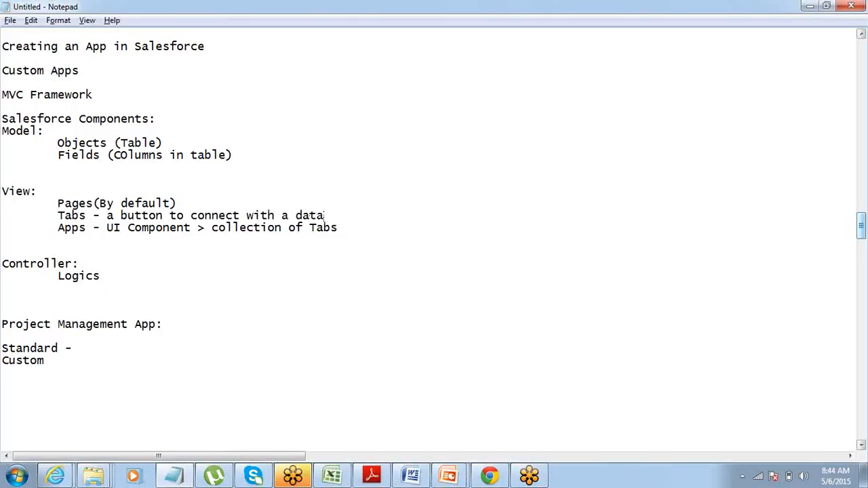
pyautogui.write('base obj')
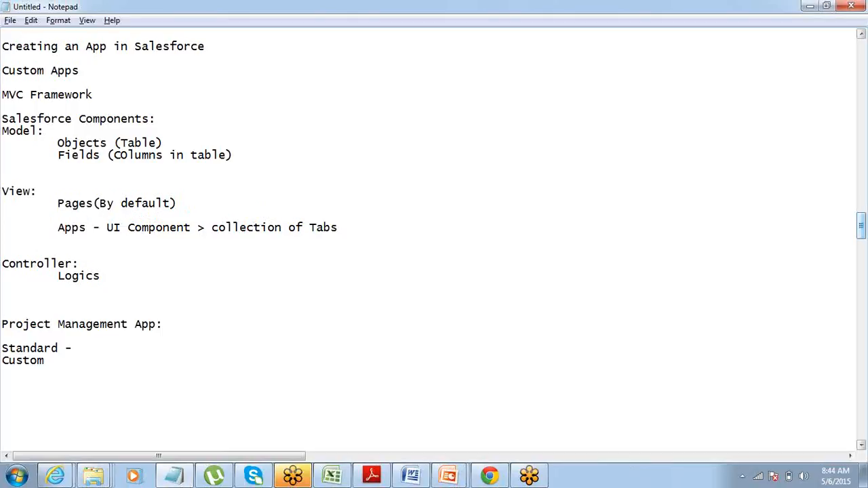
pyautogui.write('ect')
pyautogui.hotkey('alt', 'Tab')
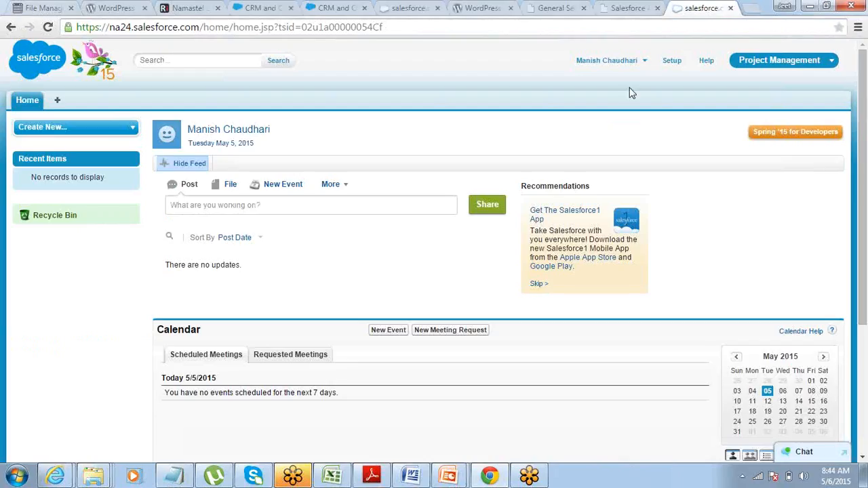
# Step: Go to Setup > Build > Create > Tabs and start a new Custom Object Tab
pyautogui.click(671, 62)
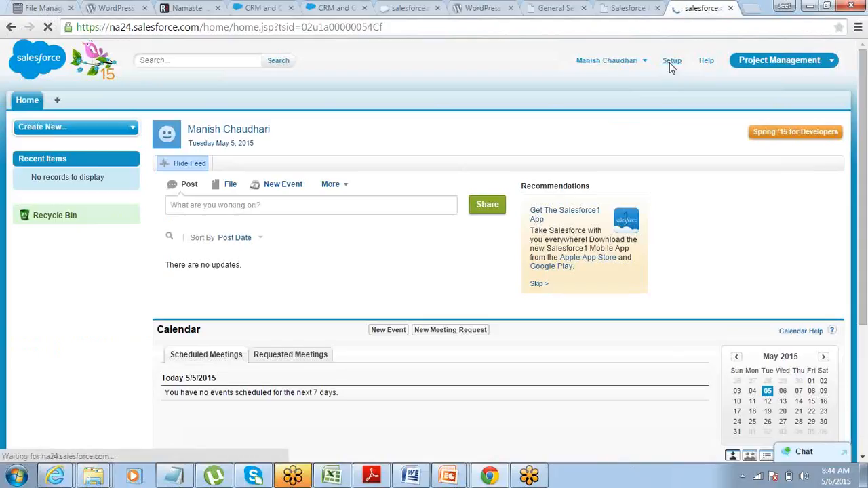
pyautogui.moveTo(864, 98); pyautogui.dragTo(867, 208)
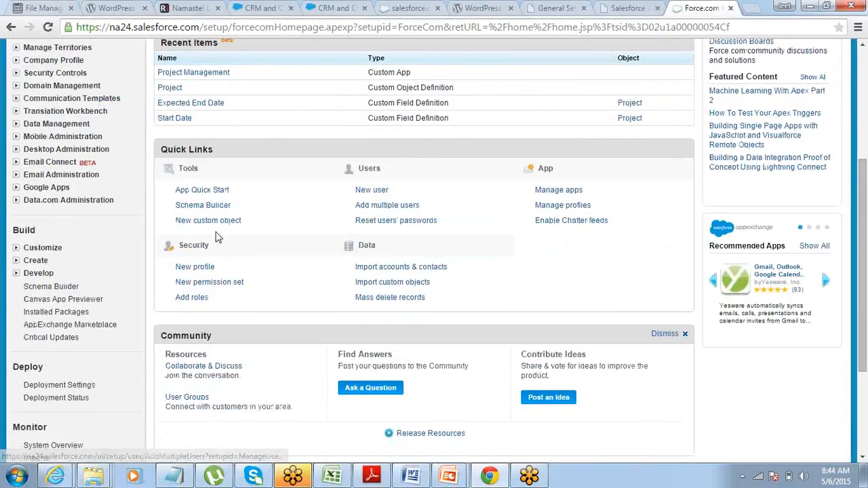
pyautogui.click(15, 260)
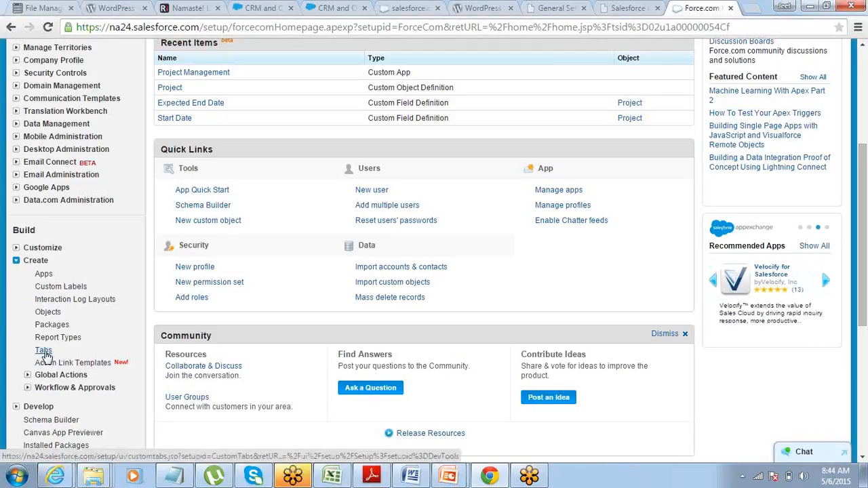
pyautogui.click(43, 350)
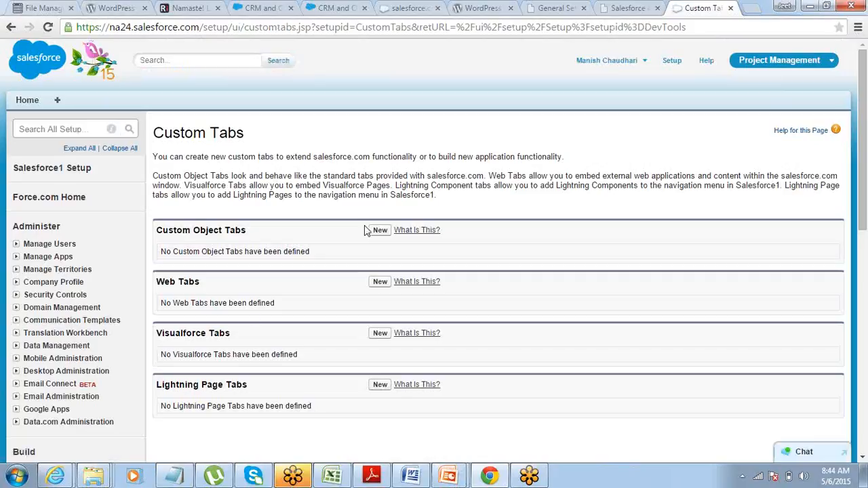
pyautogui.click(382, 234)
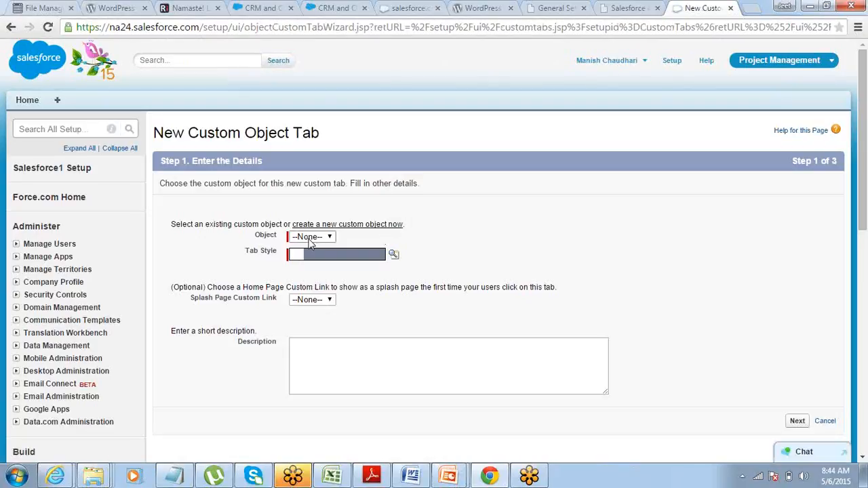
# Step: Set the new tab's object to Project with the Circle tab style and continue
pyautogui.click(331, 237)
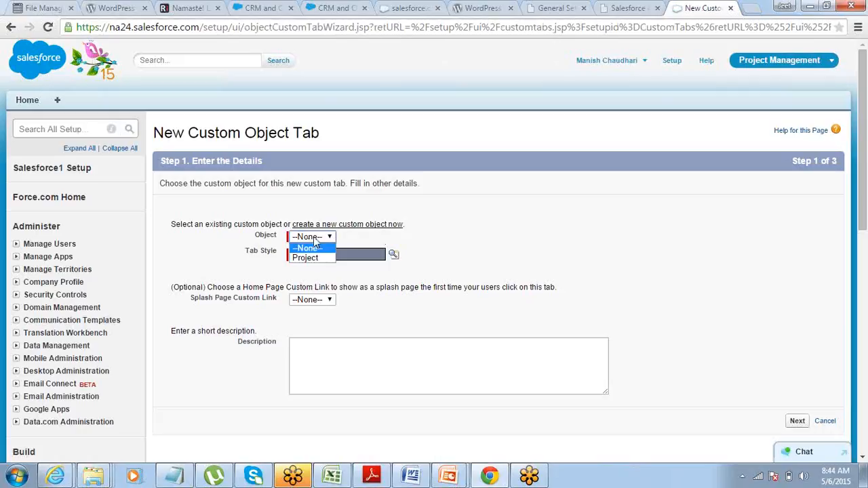
pyautogui.click(305, 258)
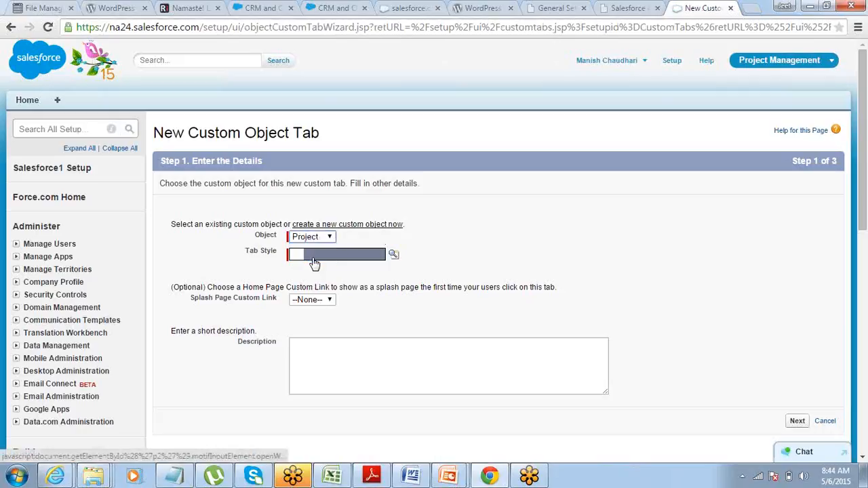
pyautogui.click(394, 256)
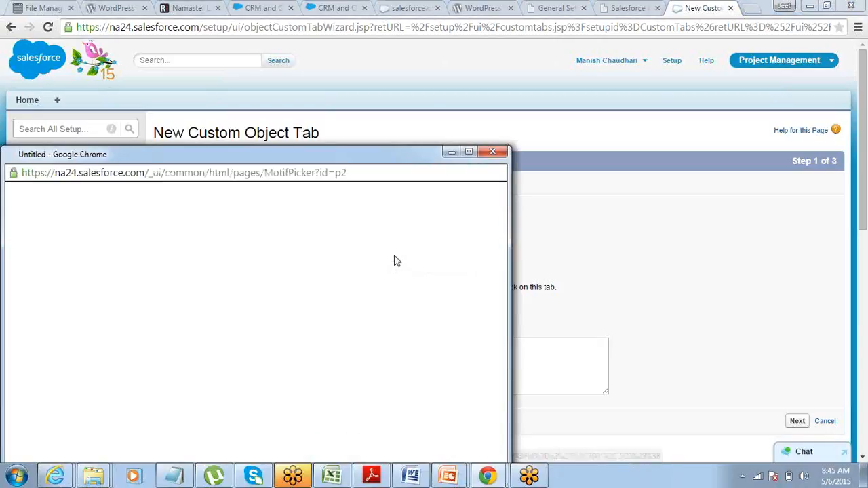
pyautogui.moveTo(353, 157); pyautogui.dragTo(394, 82)
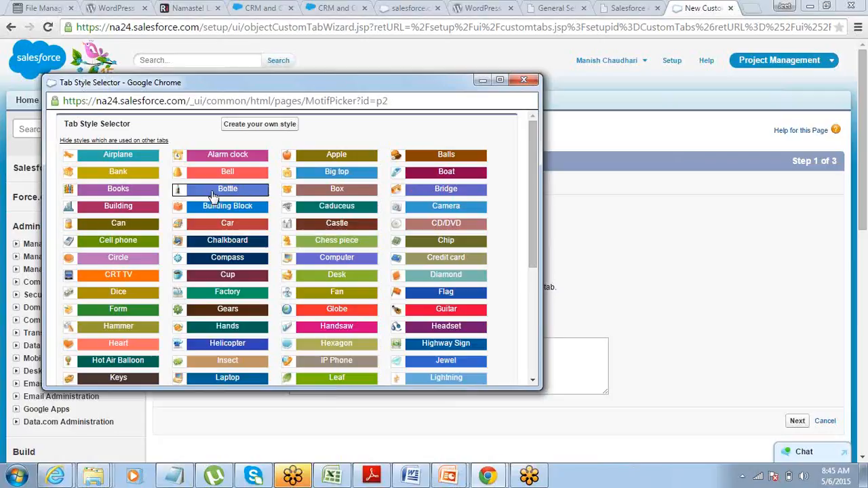
pyautogui.click(140, 258)
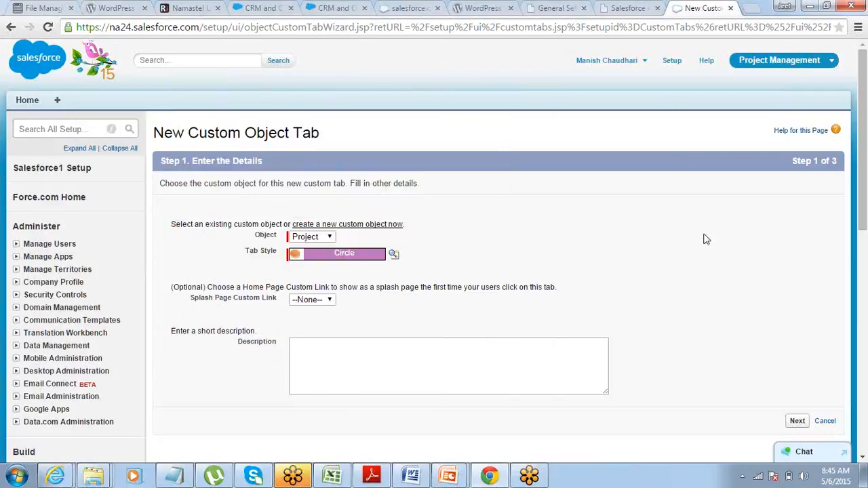
pyautogui.click(797, 421)
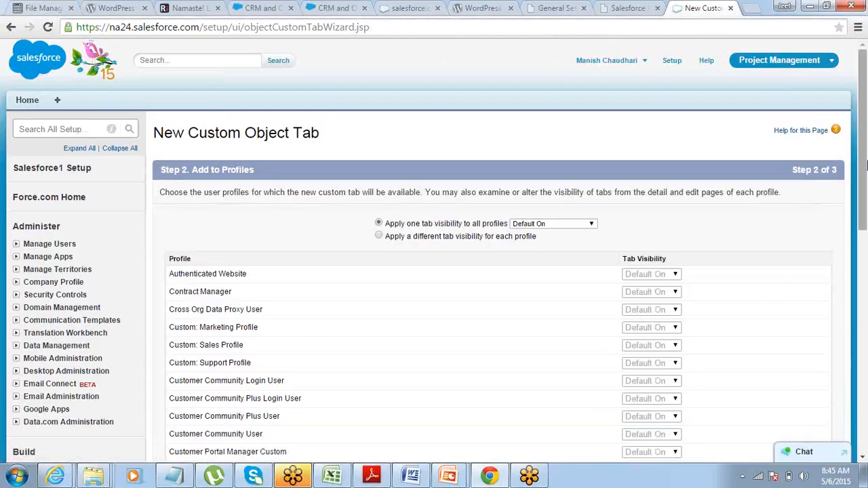
# Step: Add the Projects tab to the Project Management app only, save it, and open the Projects home
pyautogui.moveTo(864, 157); pyautogui.dragTo(814, 333)
pyautogui.click(797, 404)
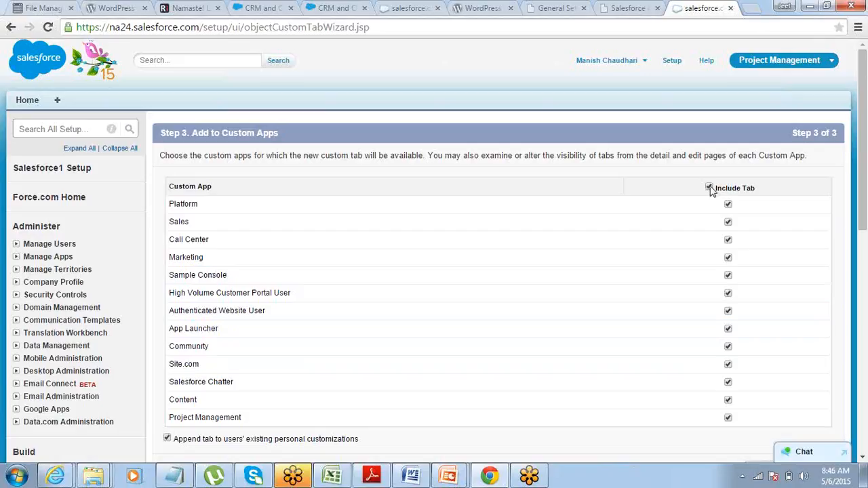
pyautogui.doubleClick(269, 154)
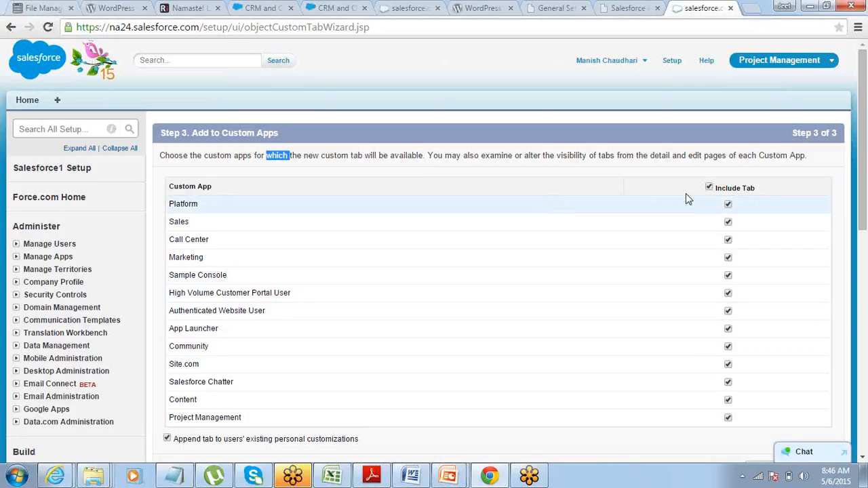
pyautogui.click(709, 188)
pyautogui.click(728, 419)
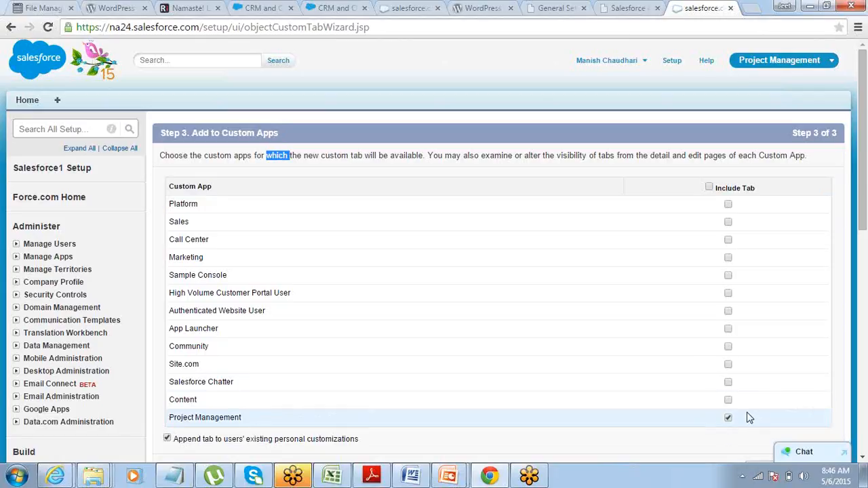
pyautogui.scroll(-3, 865, 101)
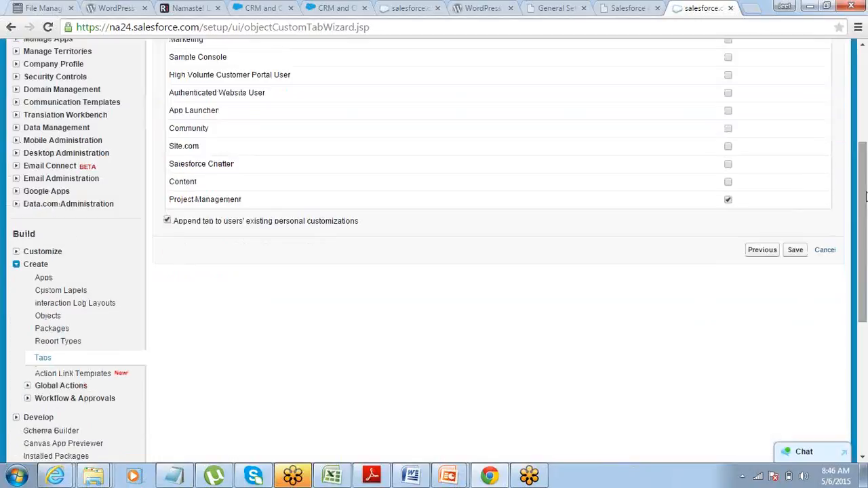
pyautogui.click(795, 250)
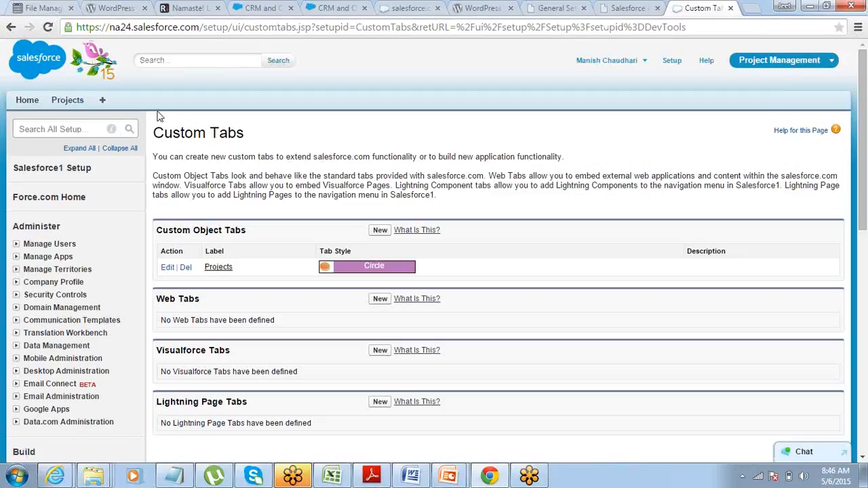
pyautogui.click(61, 106)
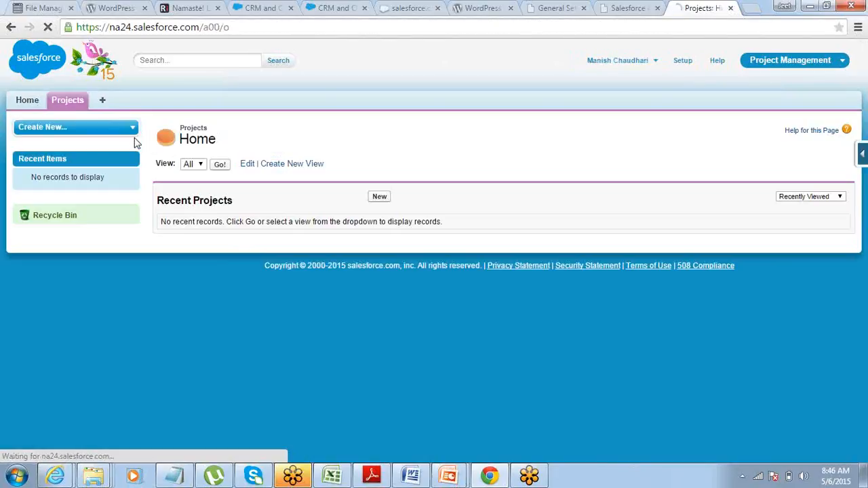
# Step: Create Project record ABC with start date 14 May 2015 and end date 23 May 2015
pyautogui.click(380, 197)
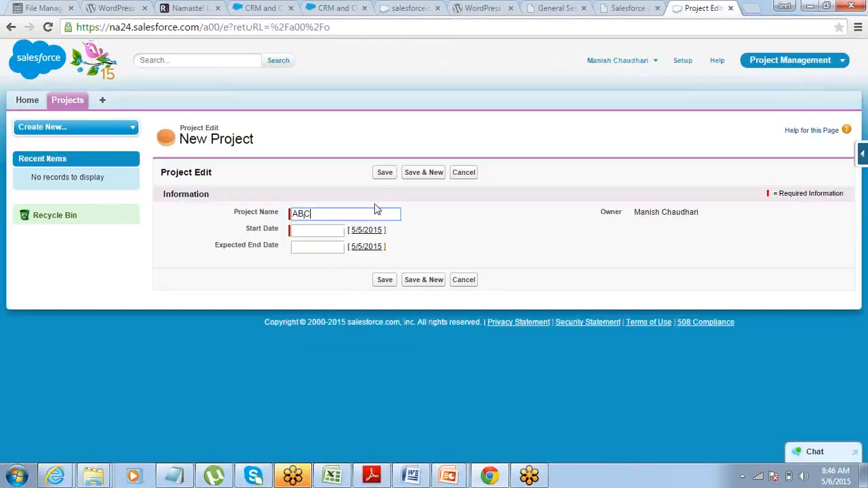
pyautogui.write('ABC')
pyautogui.press('Tab')
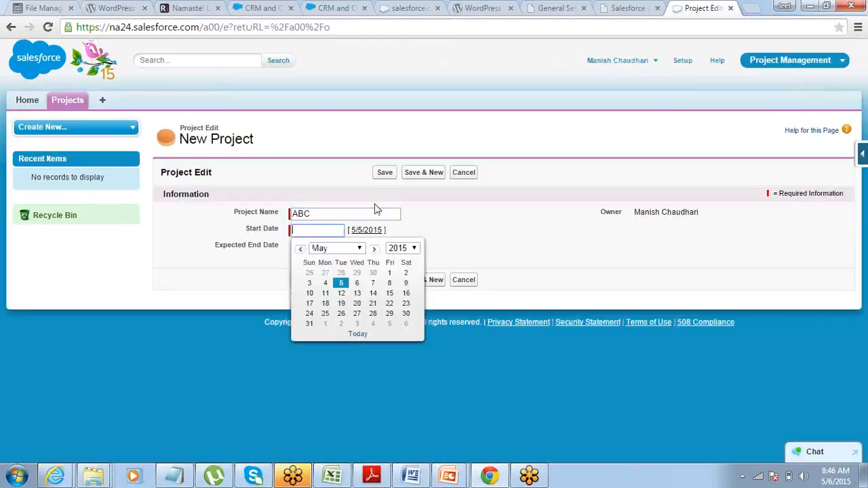
pyautogui.click(373, 293)
pyautogui.click(336, 246)
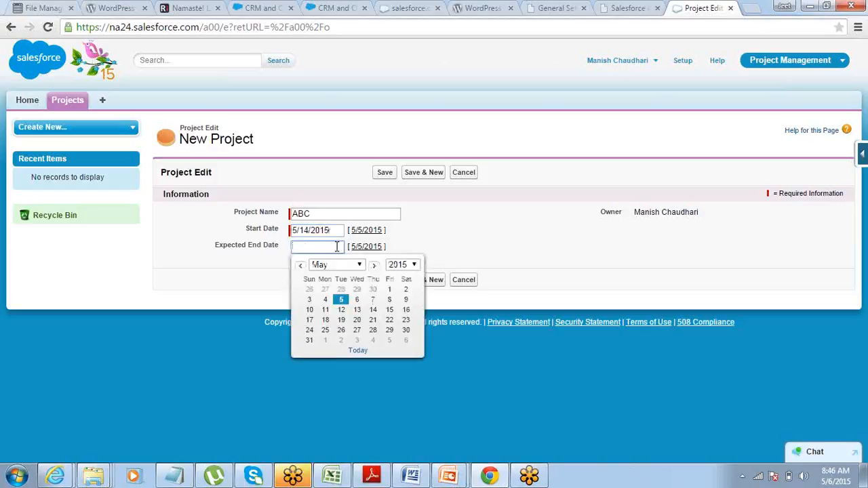
pyautogui.click(405, 321)
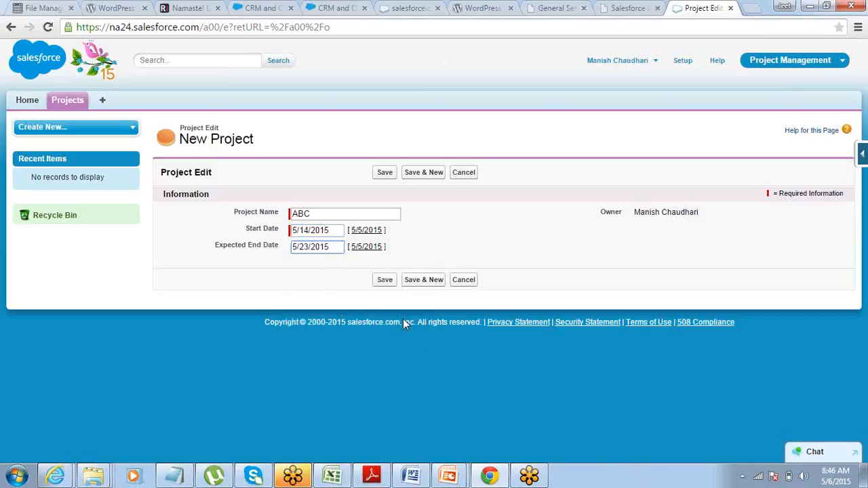
pyautogui.click(384, 173)
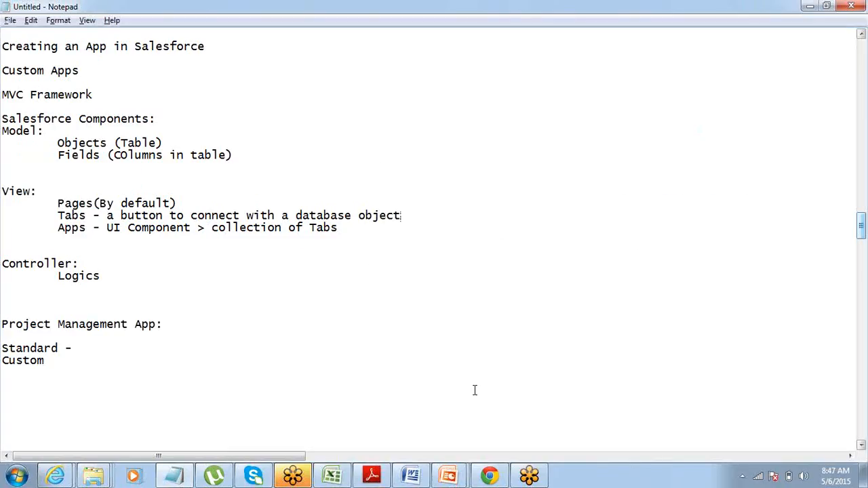
# Step: Look up the Consultants table in the Excel workbook, then return to the Salesforce project page
pyautogui.click(490, 475)
pyautogui.click(490, 475)
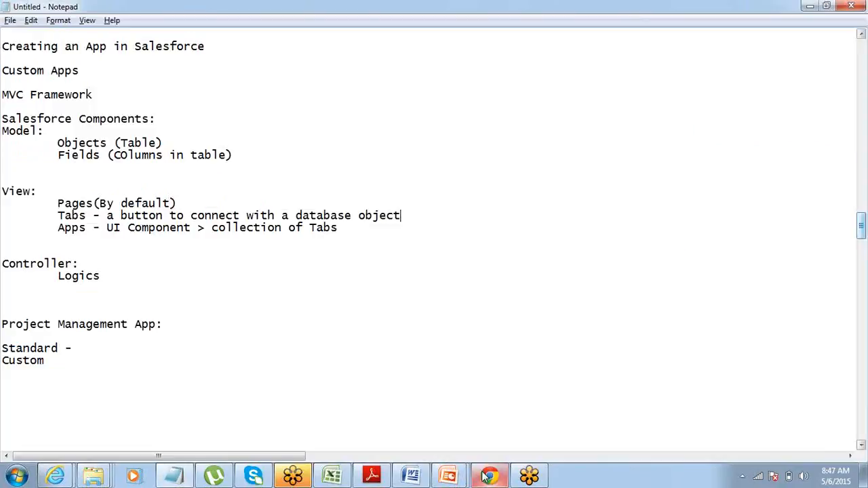
pyautogui.click(332, 475)
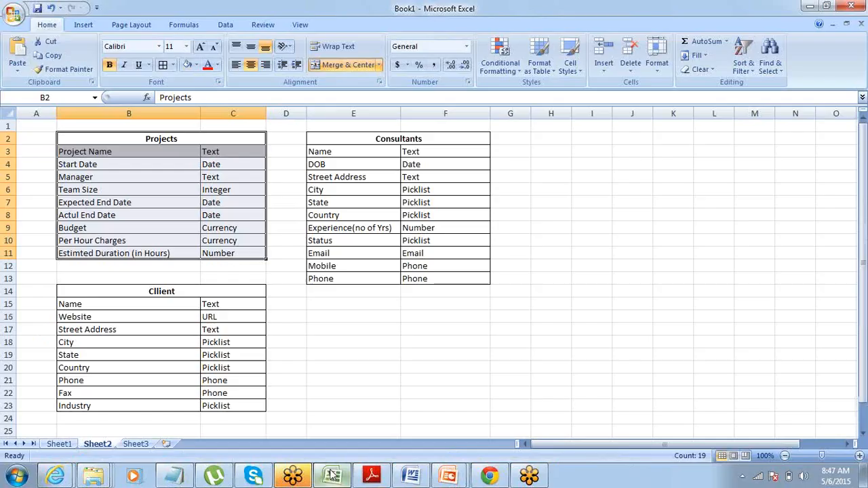
pyautogui.click(383, 307)
pyautogui.click(409, 138)
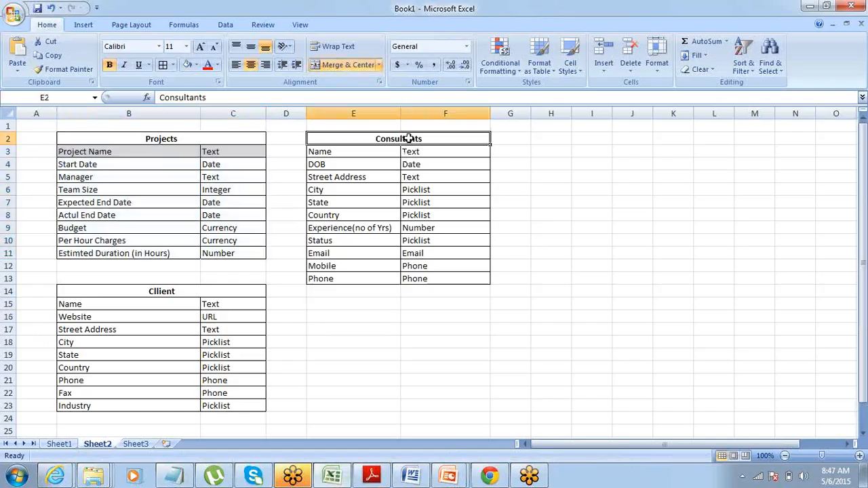
pyautogui.hotkey('alt', 'Tab')
pyautogui.hotkey('alt', 'Tab')
pyautogui.click(499, 478)
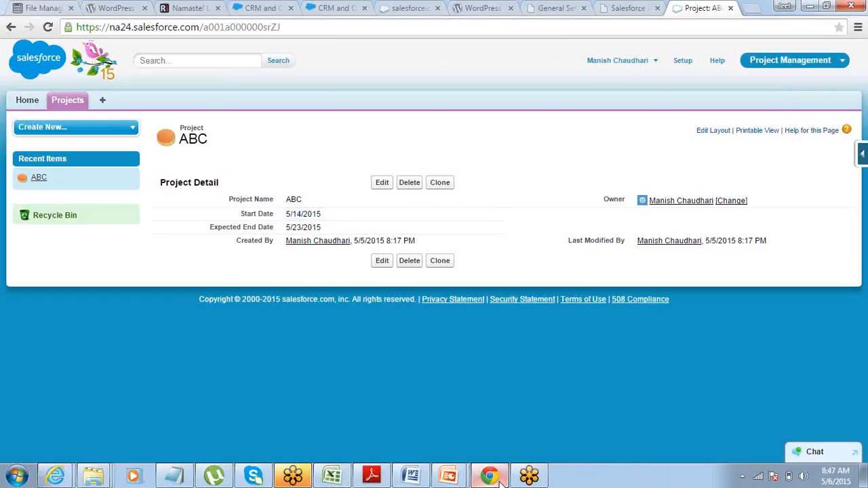
# Step: Go to Setup > Build > Create > Objects and start a new custom object
pyautogui.click(679, 66)
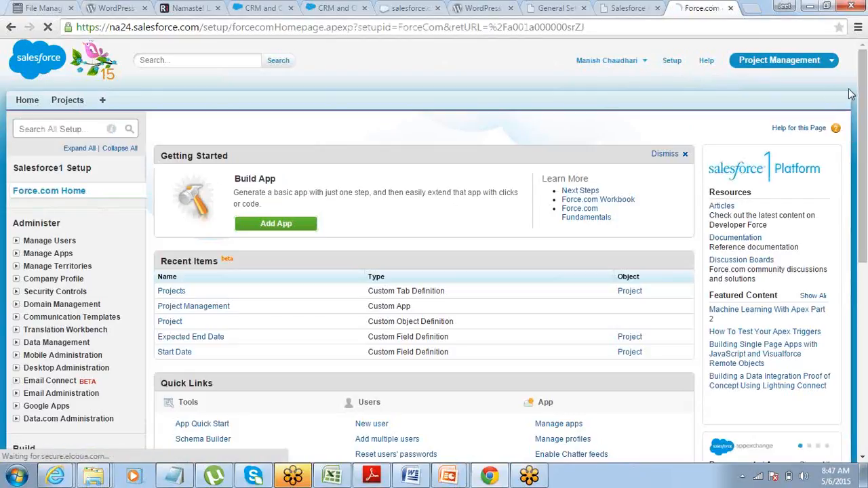
pyautogui.moveTo(866, 102); pyautogui.dragTo(867, 214)
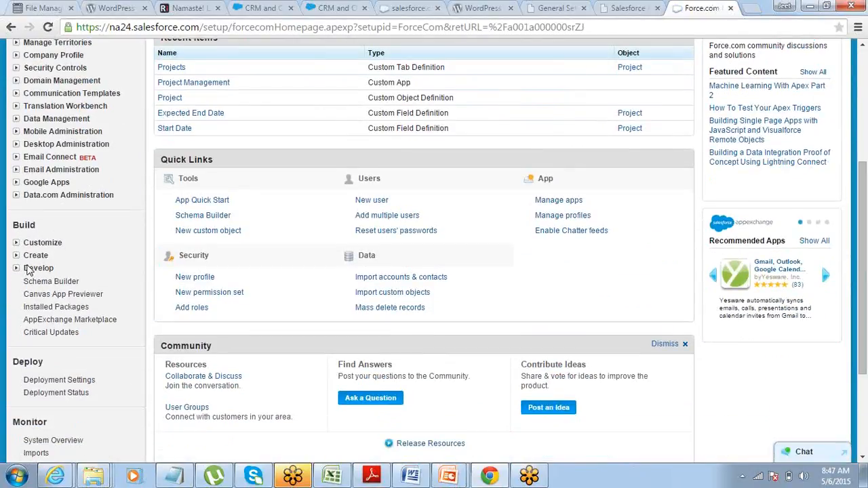
pyautogui.click(16, 257)
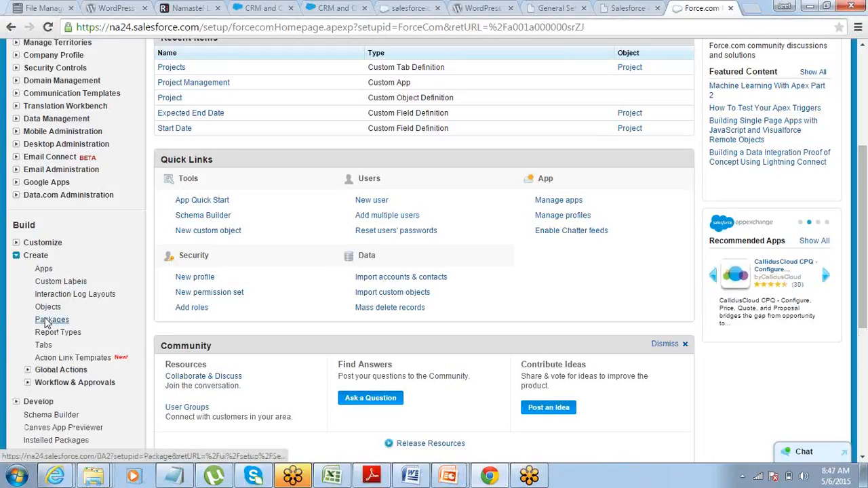
pyautogui.click(47, 308)
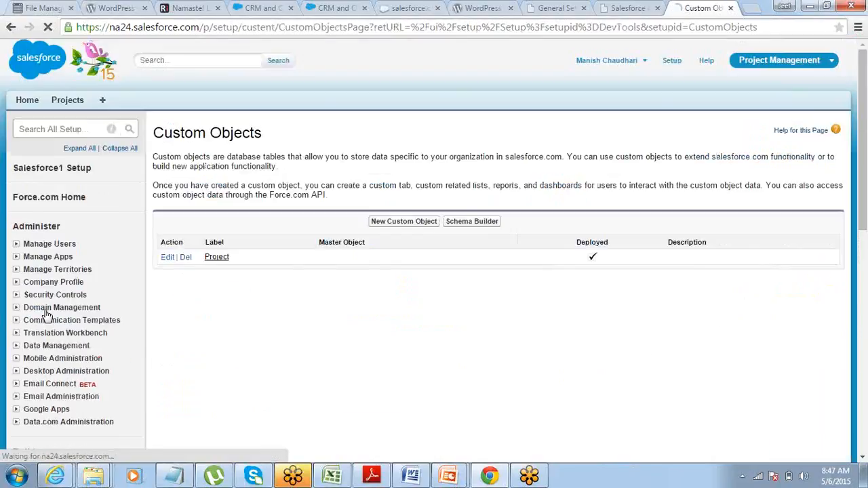
pyautogui.click(396, 224)
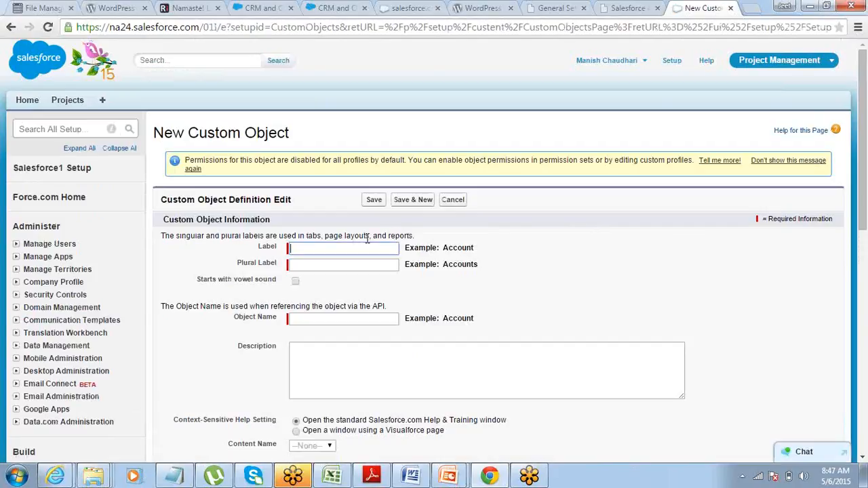
# Step: Label the object Consultant with plural Consultants and save it
pyautogui.write('Consu')
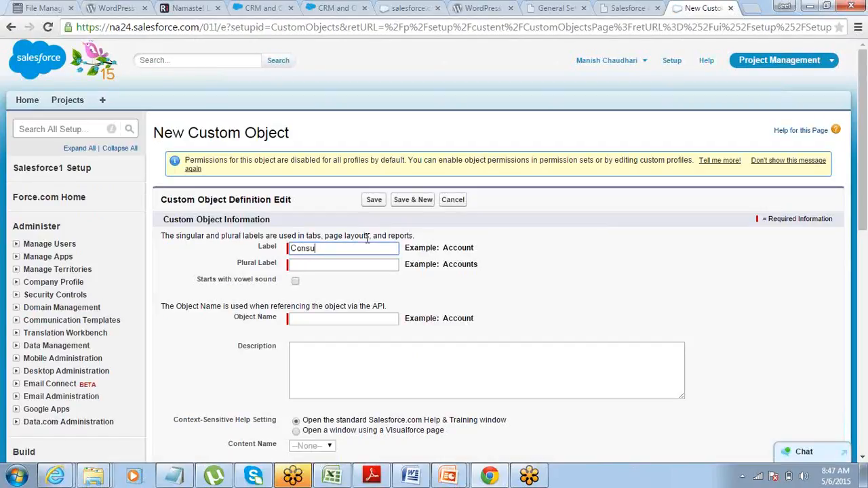
pyautogui.write('ltant')
pyautogui.hotkey('ctrl', 'a')
pyautogui.hotkey('ctrl', 'c')
pyautogui.press('Tab')
pyautogui.hotkey('ctrl', 'v')
pyautogui.write('s')
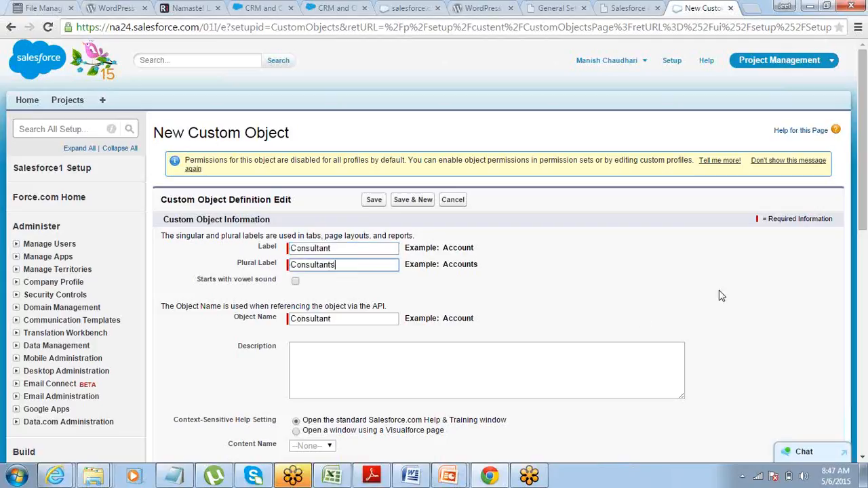
pyautogui.moveTo(865, 124); pyautogui.dragTo(865, 105)
pyautogui.click(396, 187)
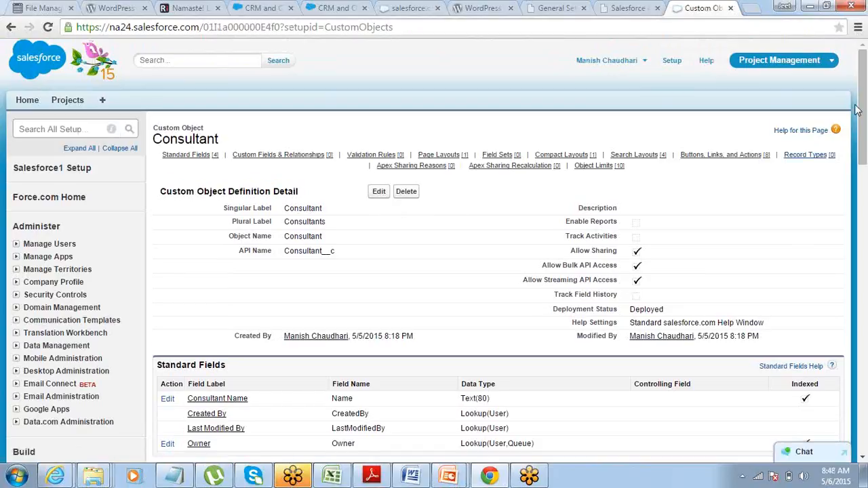
# Step: Start a new custom field on Consultant with data type Email
pyautogui.moveTo(865, 114); pyautogui.dragTo(865, 116)
pyautogui.scroll(-2, 865, 115)
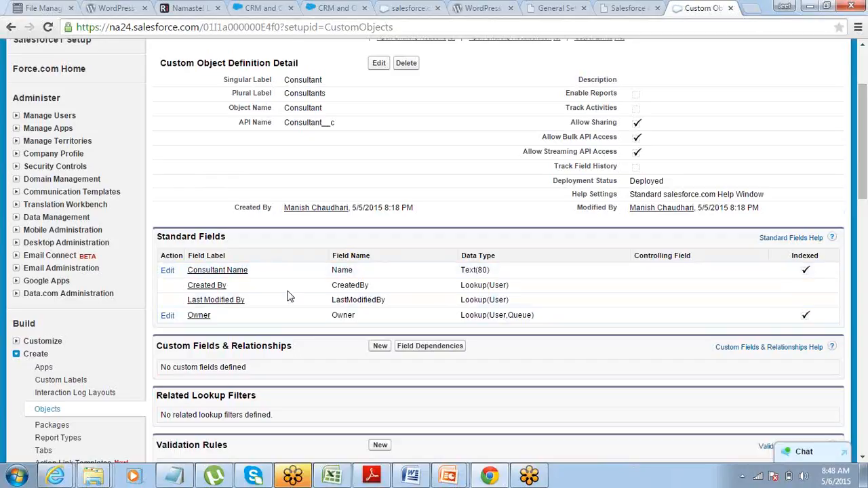
pyautogui.click(380, 347)
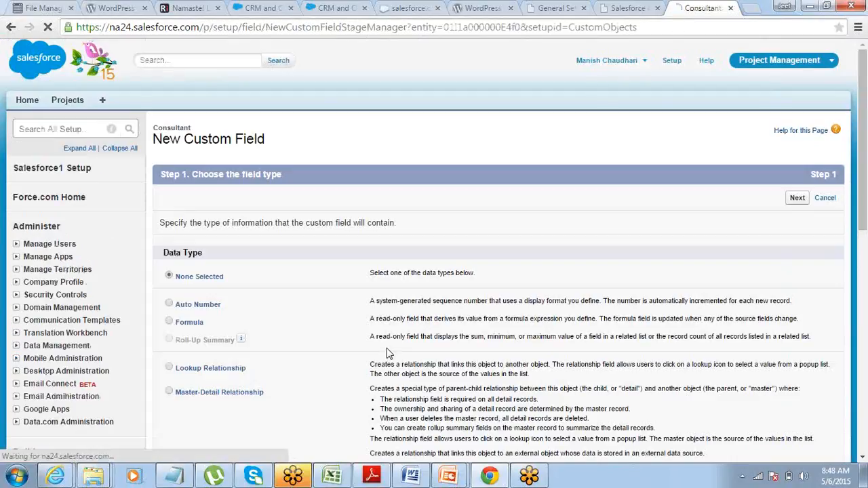
pyautogui.moveTo(867, 178); pyautogui.dragTo(867, 293)
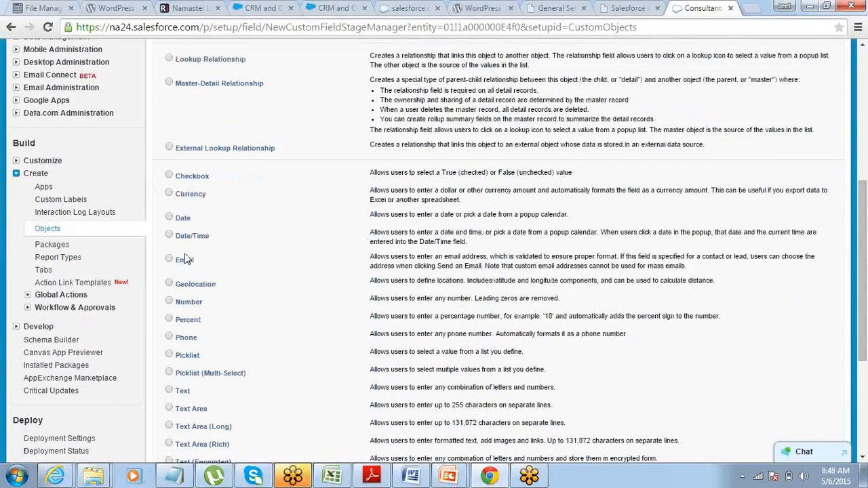
pyautogui.click(168, 260)
pyautogui.moveTo(866, 201); pyautogui.dragTo(865, 119)
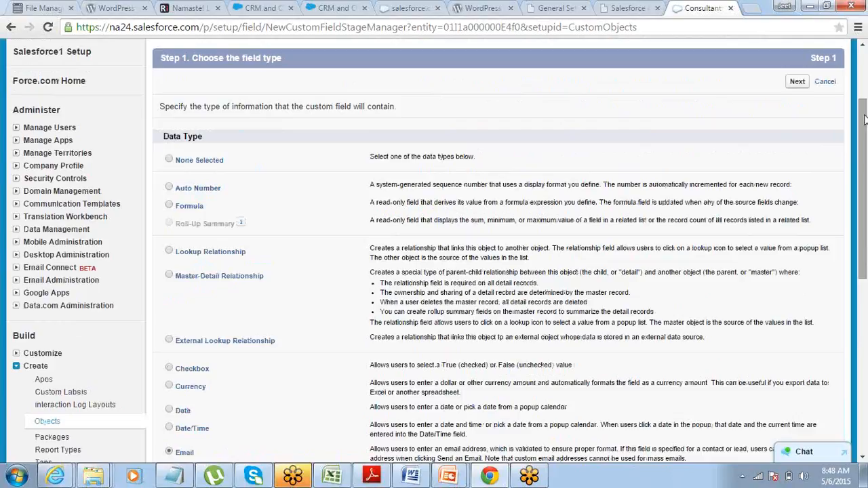
pyautogui.click(797, 81)
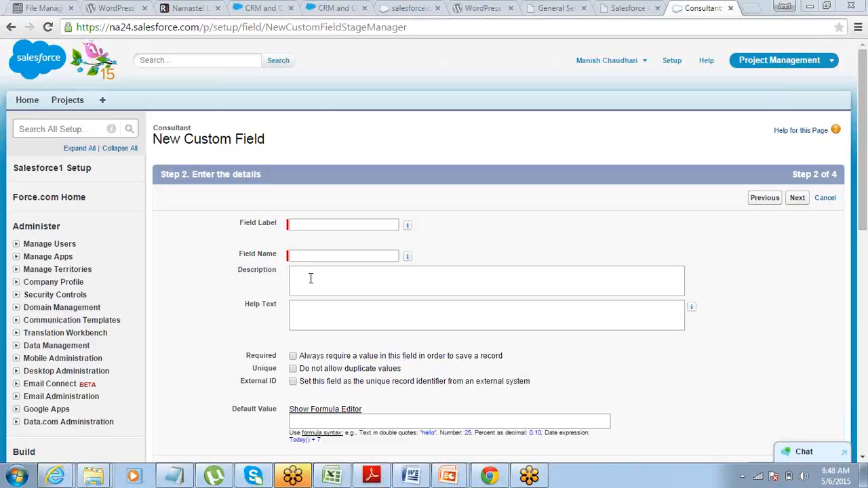
# Step: Label the field Email, make it visible to all profiles, and save it
pyautogui.click(327, 225)
pyautogui.write('Email')
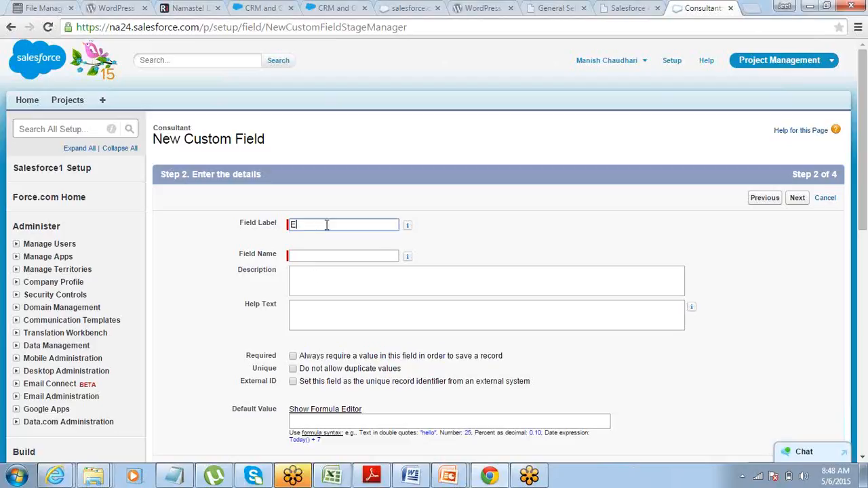
pyautogui.press('Tab')
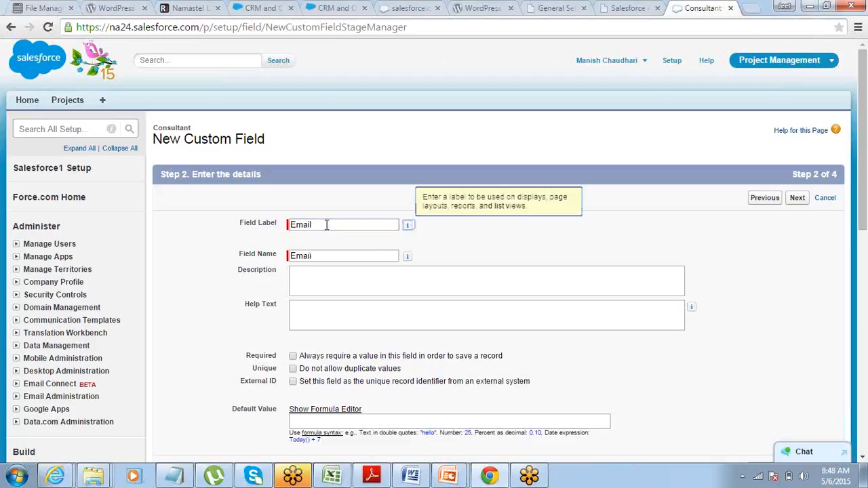
pyautogui.click(798, 201)
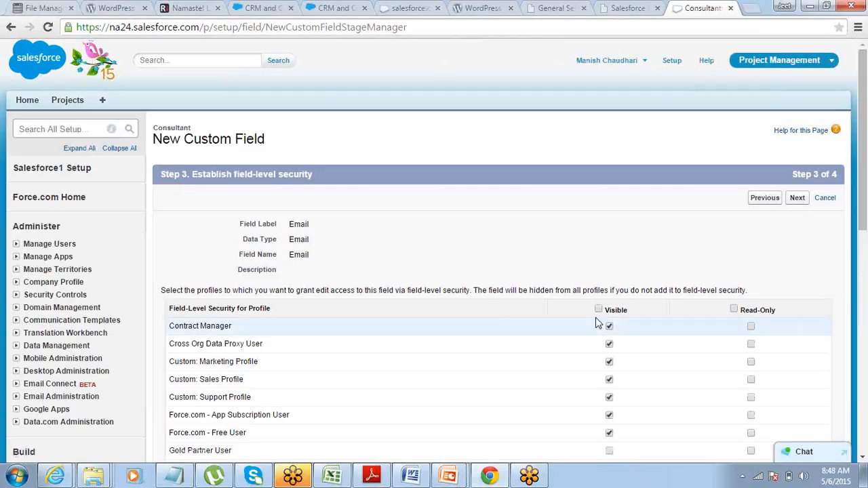
pyautogui.click(598, 309)
pyautogui.click(798, 197)
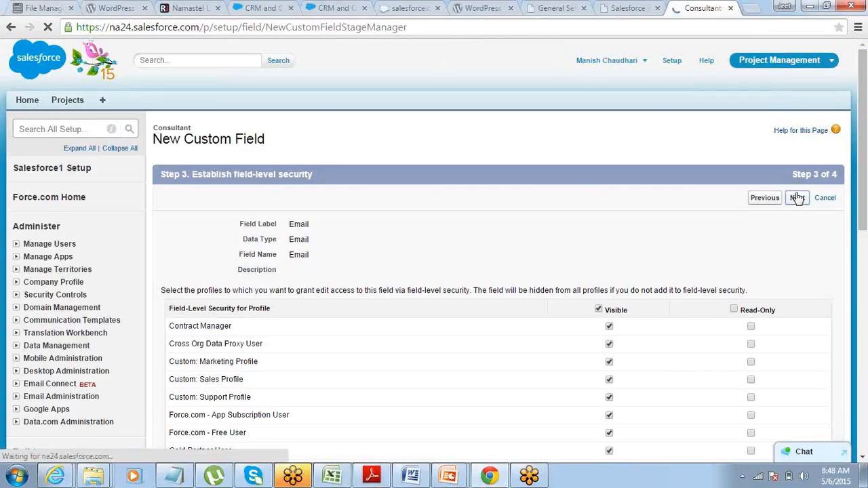
pyautogui.click(796, 197)
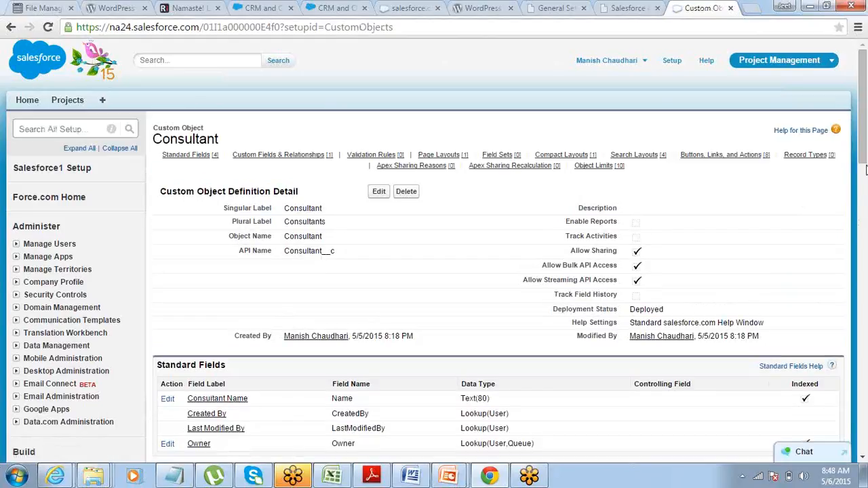
# Step: Start another Consultant custom field, checking the planned Consultants field list in Excel
pyautogui.scroll(-2, 856, 165)
pyautogui.scroll(-4, 856, 166)
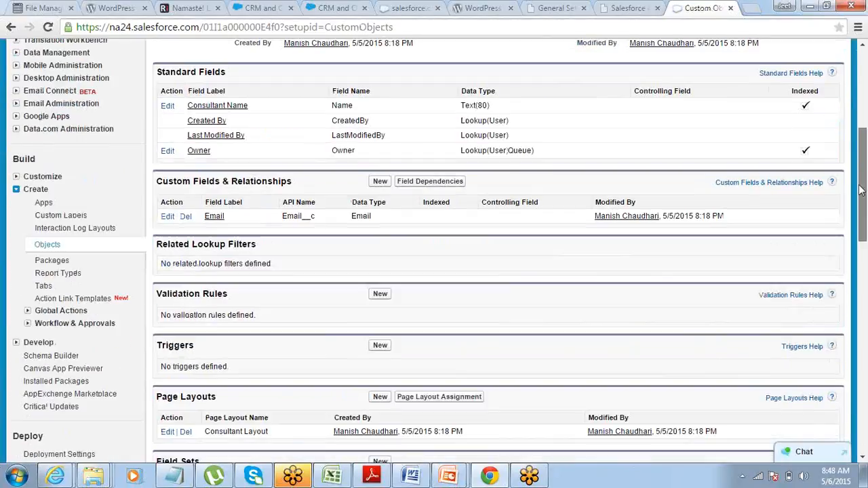
pyautogui.click(380, 180)
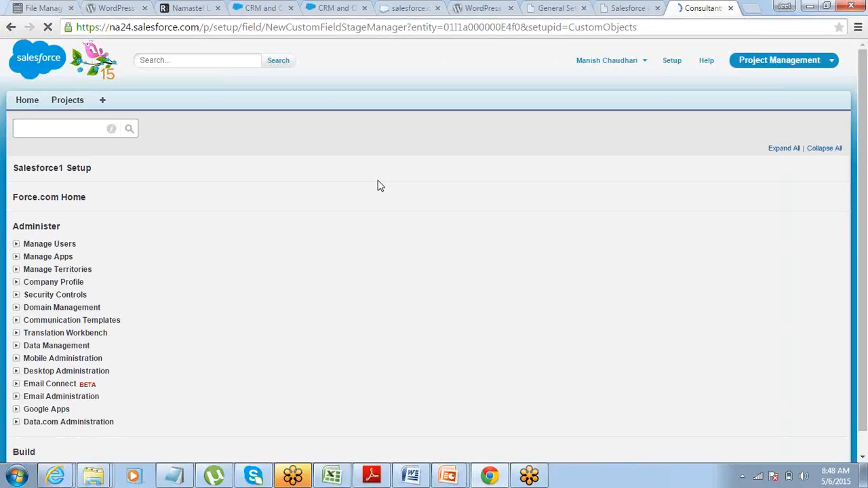
pyautogui.hotkey('alt', 'Tab')
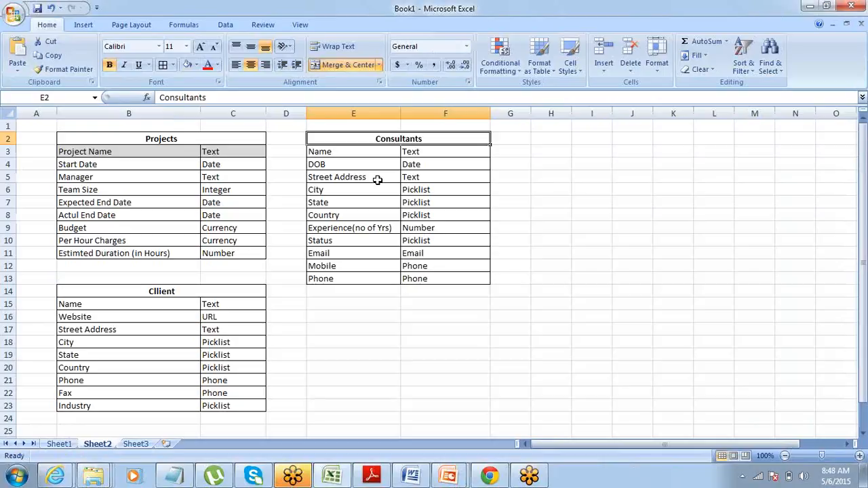
pyautogui.hotkey('alt', 'Tab')
pyautogui.moveTo(865, 156); pyautogui.dragTo(865, 286)
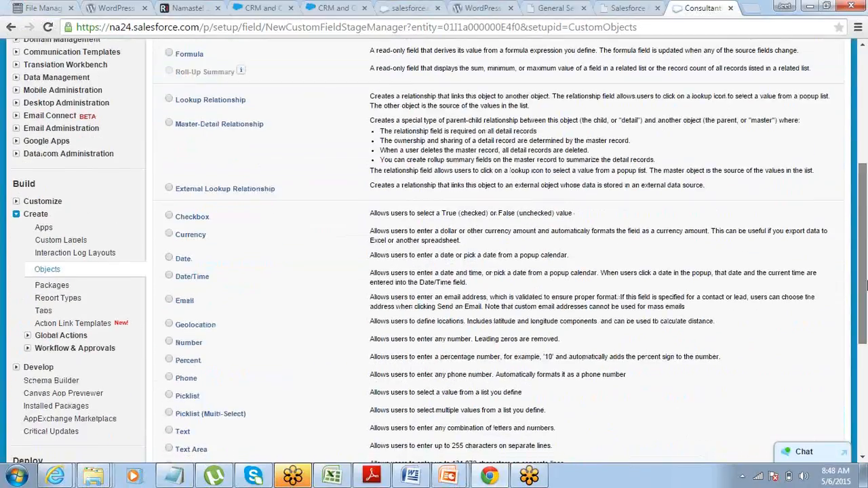
# Step: Choose Number as the new field's data type and continue to the details
pyautogui.scroll(-1, 867, 287)
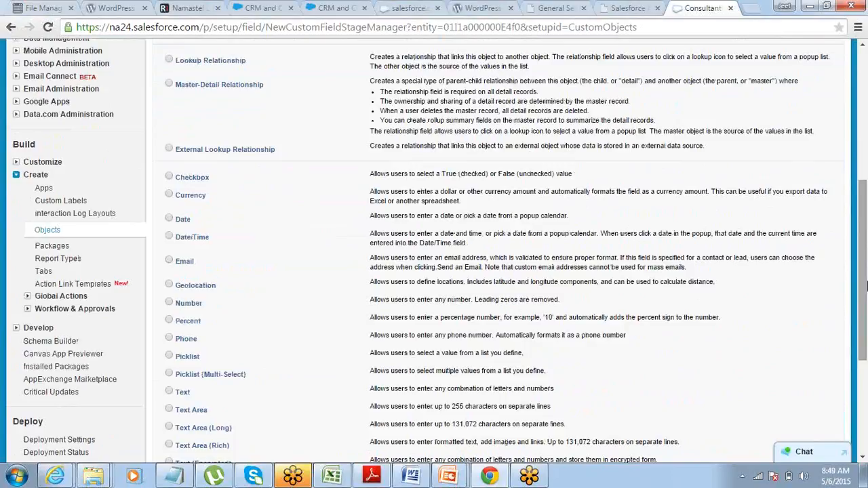
pyautogui.moveTo(867, 286); pyautogui.dragTo(866, 311)
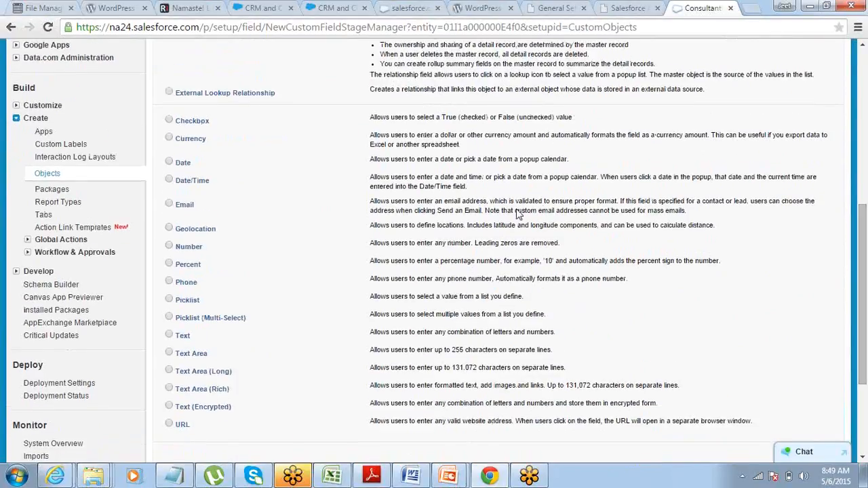
pyautogui.click(169, 247)
pyautogui.moveTo(865, 246); pyautogui.dragTo(828, 324)
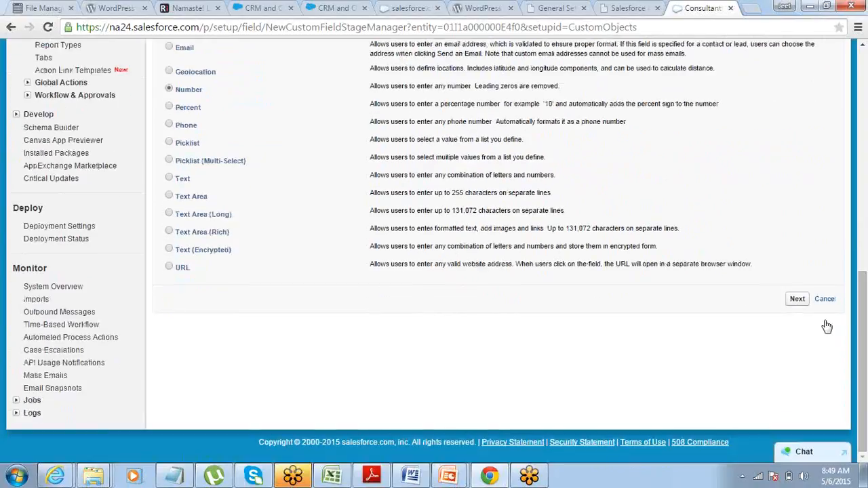
pyautogui.click(797, 299)
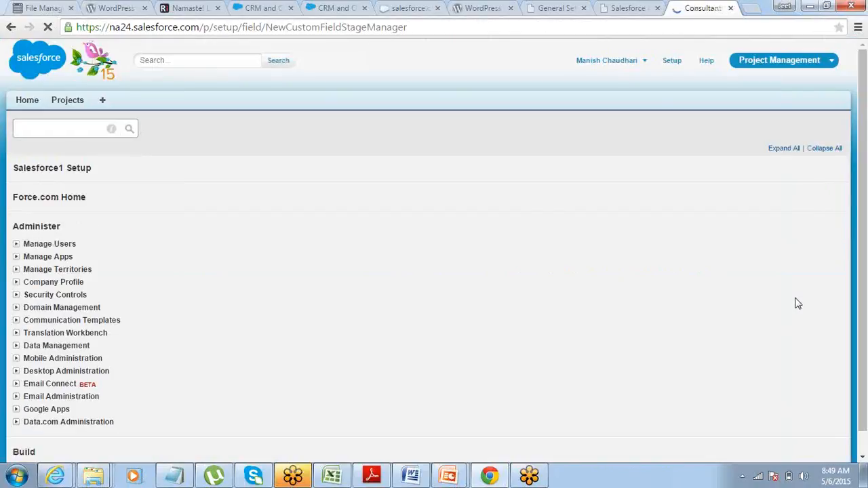
# Step: Label the field Experience and set its length to 2 digits
pyautogui.click(327, 225)
pyautogui.write('Ex')
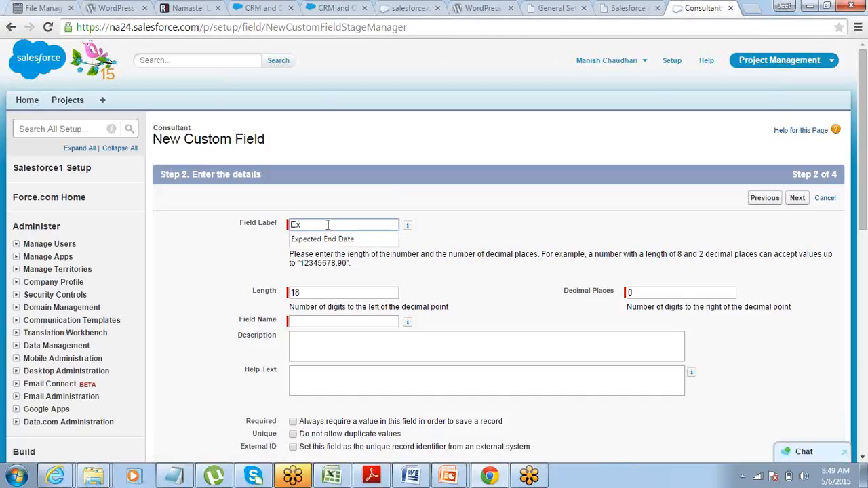
pyautogui.write('perience')
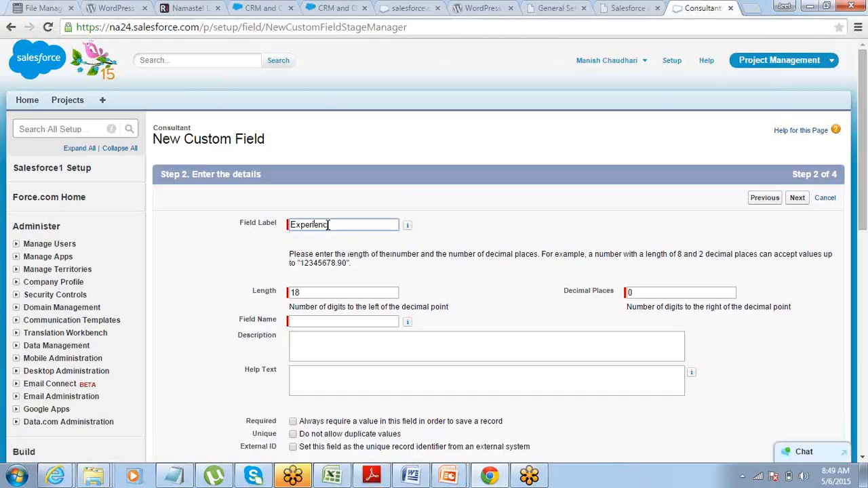
pyautogui.click(248, 264)
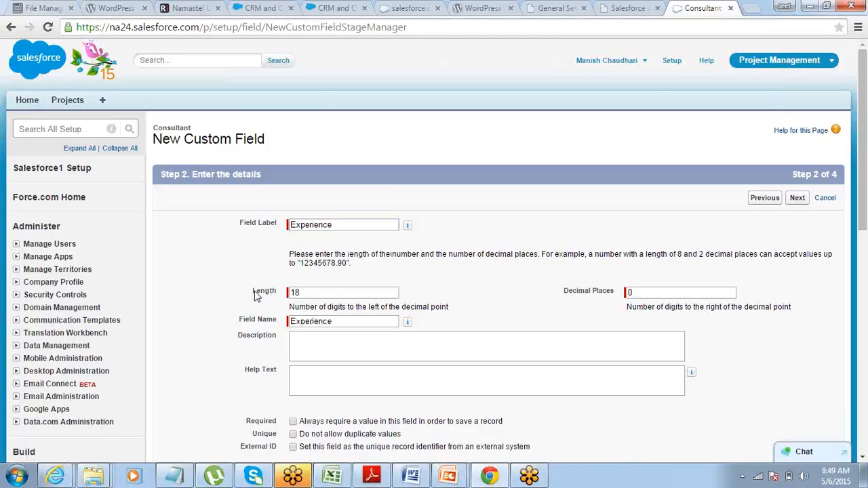
pyautogui.moveTo(254, 292); pyautogui.dragTo(276, 297)
pyautogui.click(302, 292)
pyautogui.doubleClick(302, 293)
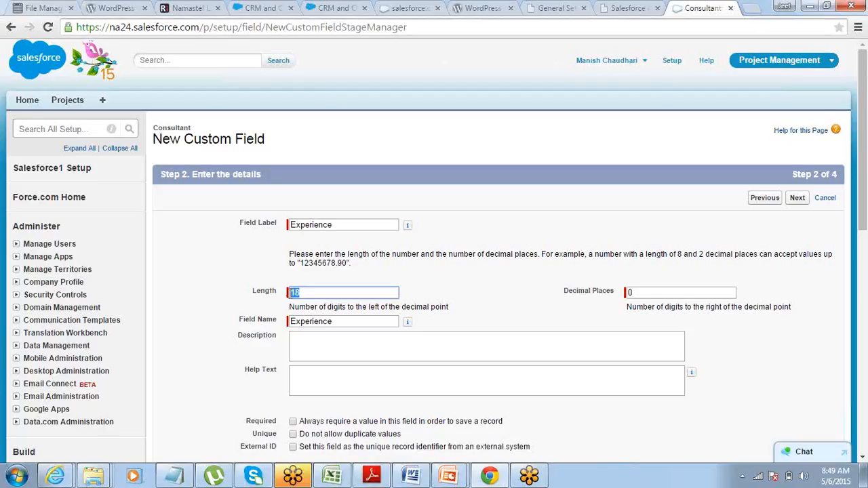
pyautogui.write('2')
pyautogui.click(243, 283)
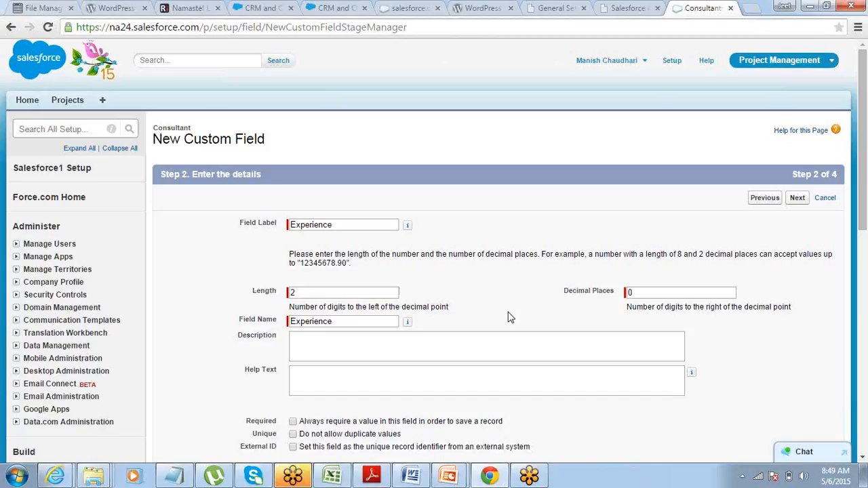
# Step: Make the Experience field visible to all profiles and save it
pyautogui.click(800, 198)
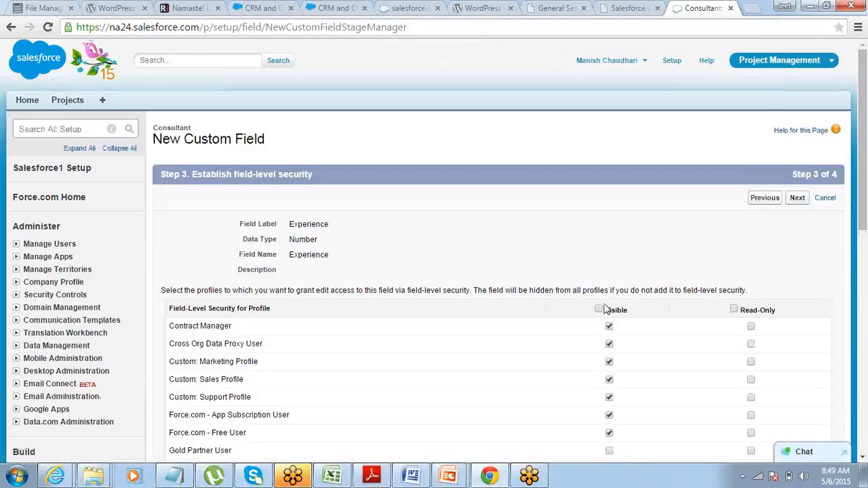
pyautogui.click(598, 309)
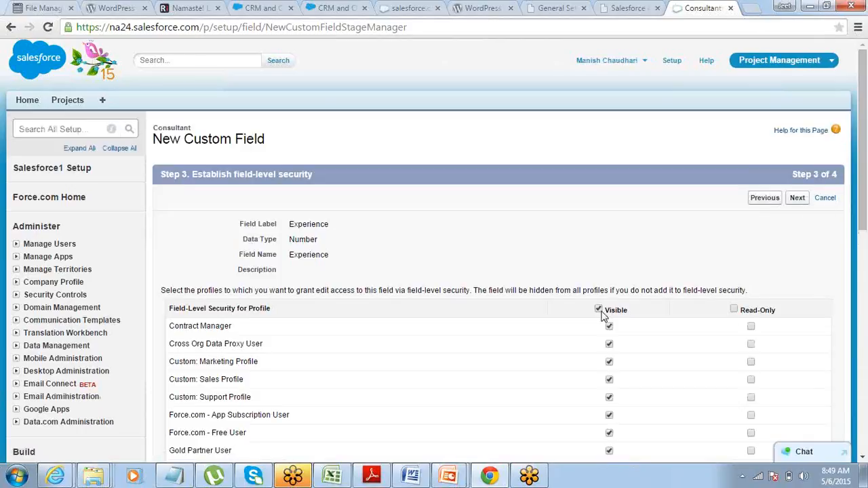
pyautogui.click(797, 198)
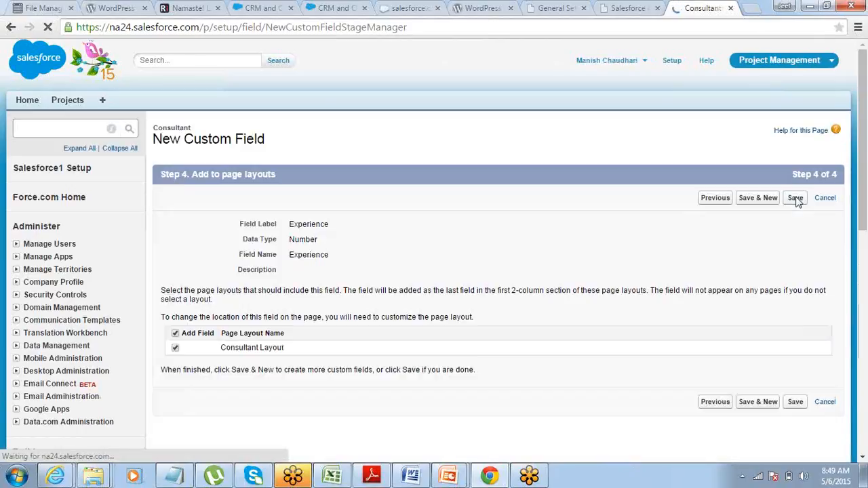
pyautogui.click(796, 199)
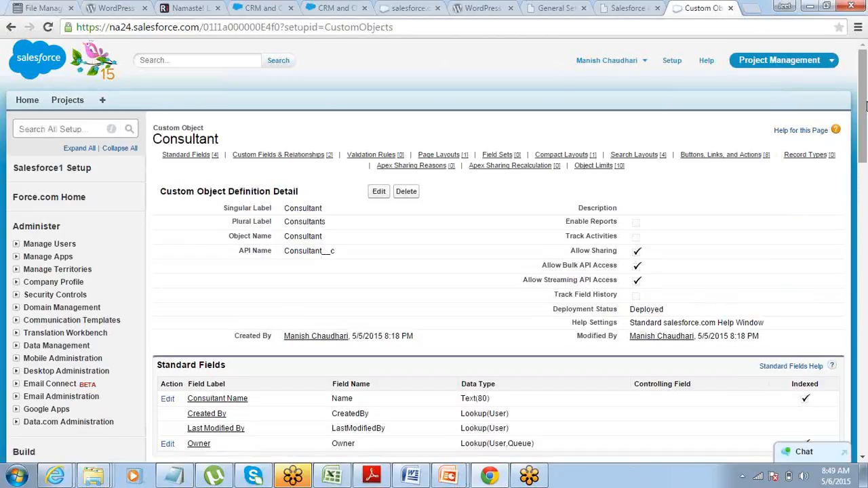
pyautogui.moveTo(866, 106); pyautogui.dragTo(866, 123)
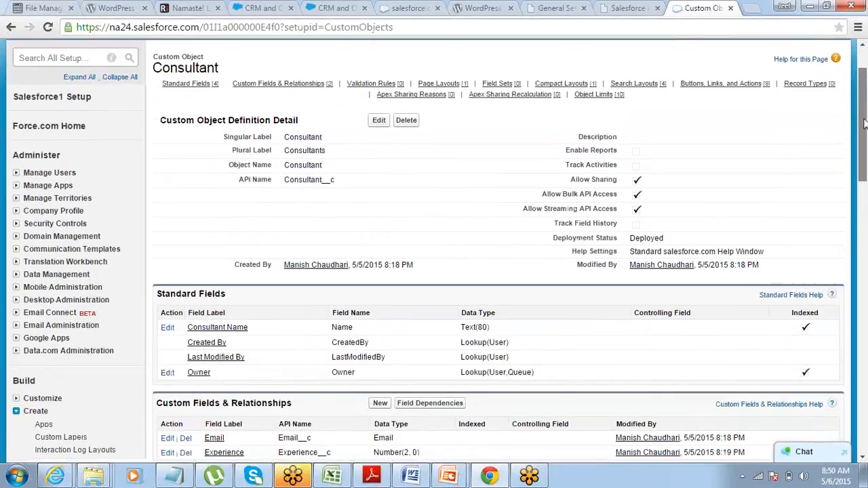
pyautogui.moveTo(865, 123); pyautogui.dragTo(865, 105)
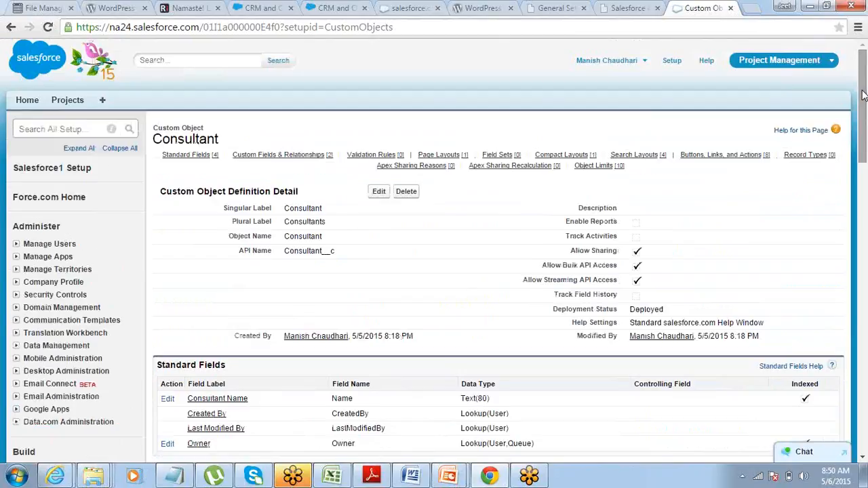
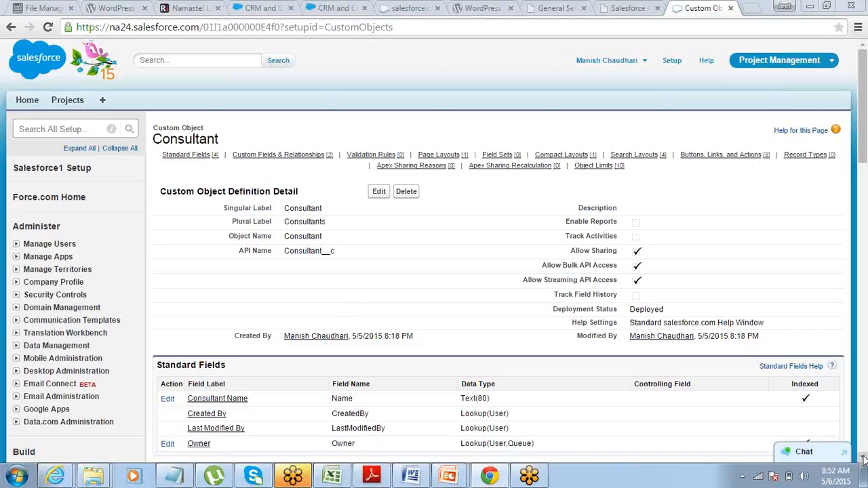
# Step: Leave the Consultant object's details for the Custom Tabs setup page
pyautogui.scroll(-10, 859, 461)
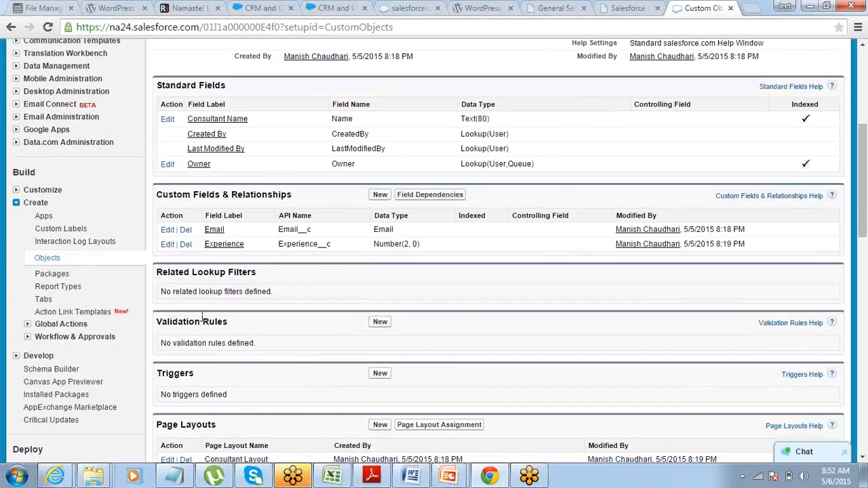
pyautogui.click(44, 301)
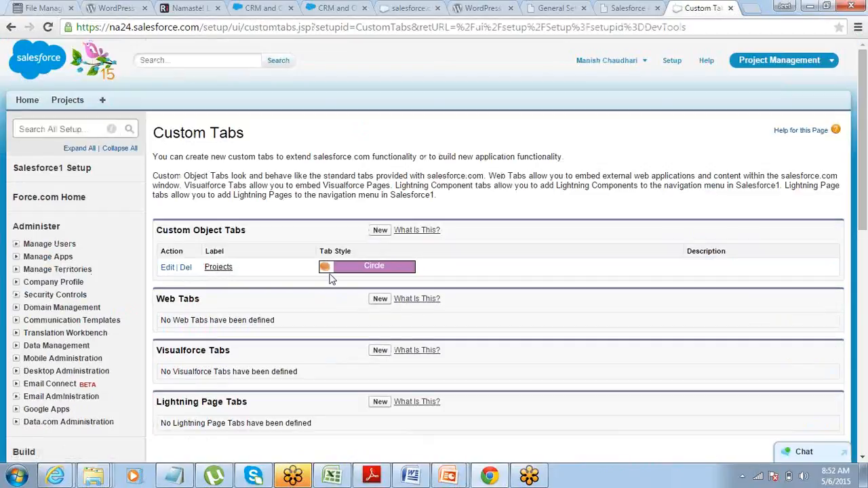
# Step: Start a new custom object tab for Consultant with the Big top style
pyautogui.click(381, 228)
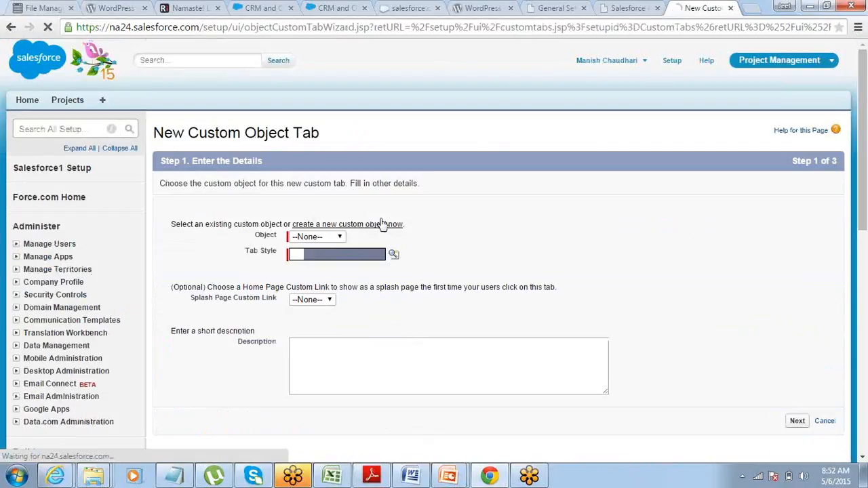
pyautogui.click(317, 237)
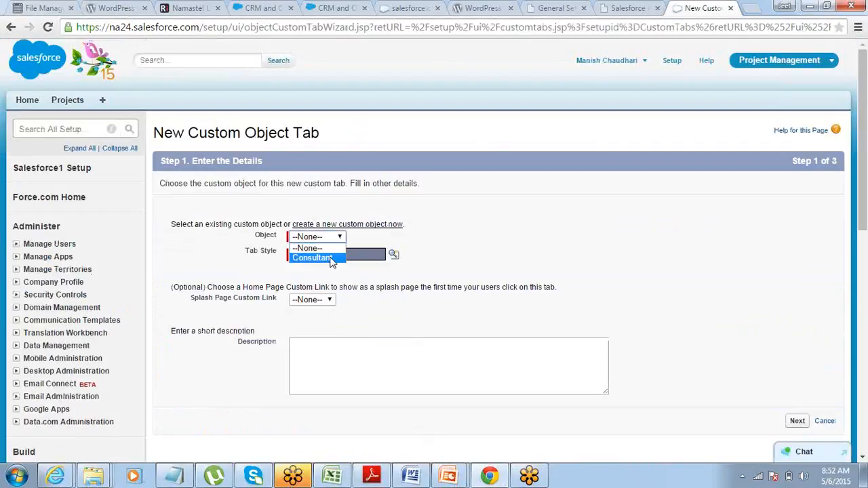
pyautogui.click(332, 259)
pyautogui.click(394, 254)
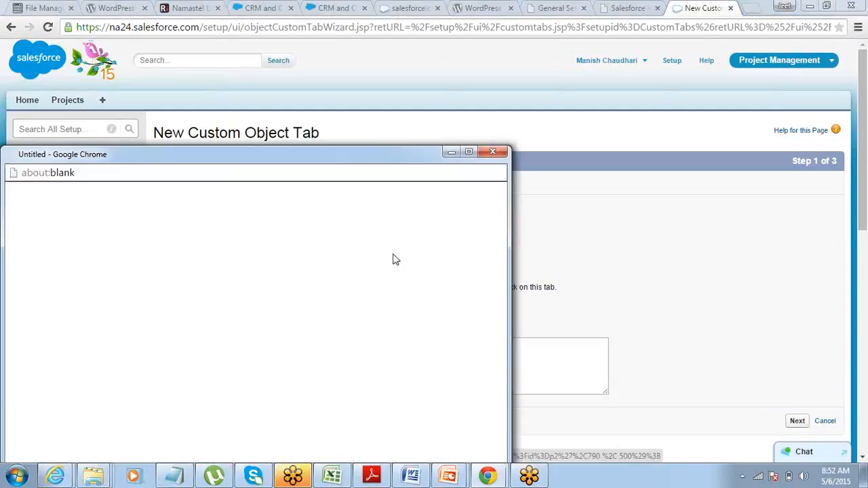
pyautogui.click(298, 245)
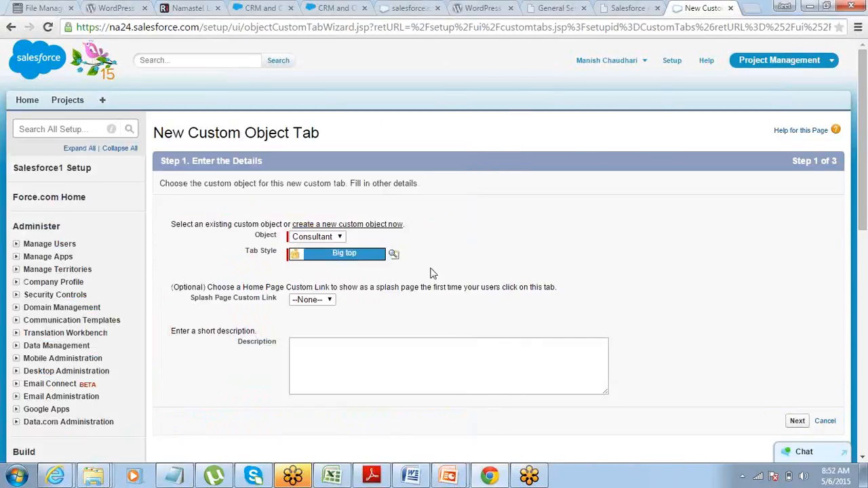
pyautogui.click(797, 422)
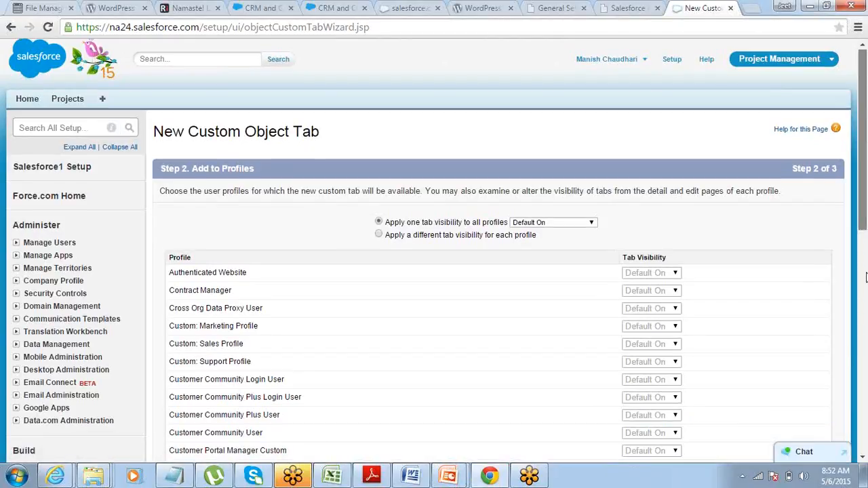
# Step: Include the Consultants tab only in the Project Management app and save it
pyautogui.scroll(-7, 780, 365)
pyautogui.click(798, 345)
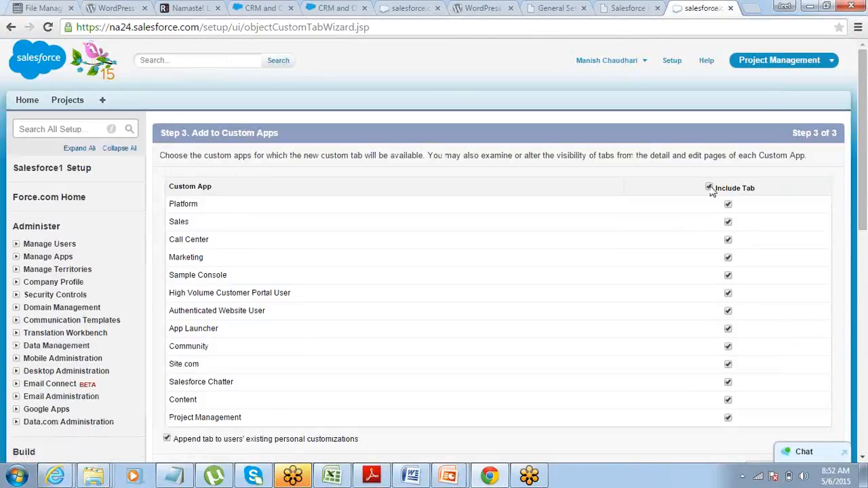
pyautogui.click(710, 188)
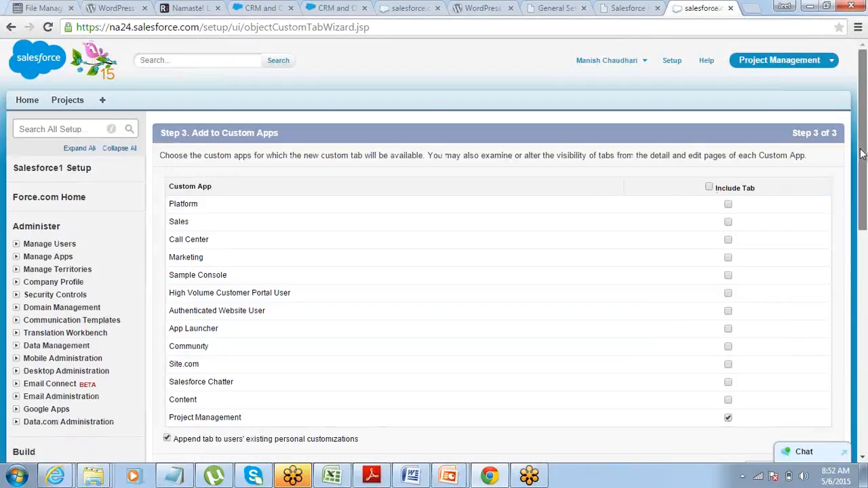
pyautogui.scroll(-3, 863, 278)
pyautogui.scroll(-1, 863, 278)
pyautogui.click(796, 178)
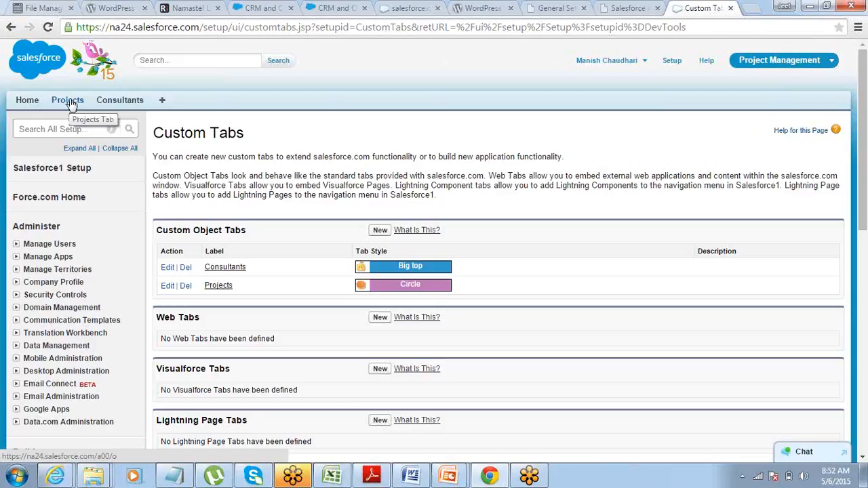
pyautogui.click(332, 477)
pyautogui.moveTo(224, 293); pyautogui.dragTo(223, 312)
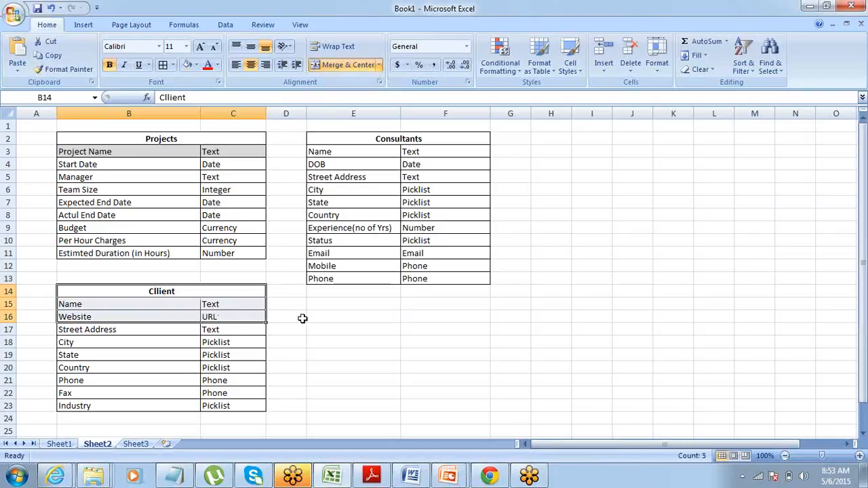
pyautogui.click(278, 313)
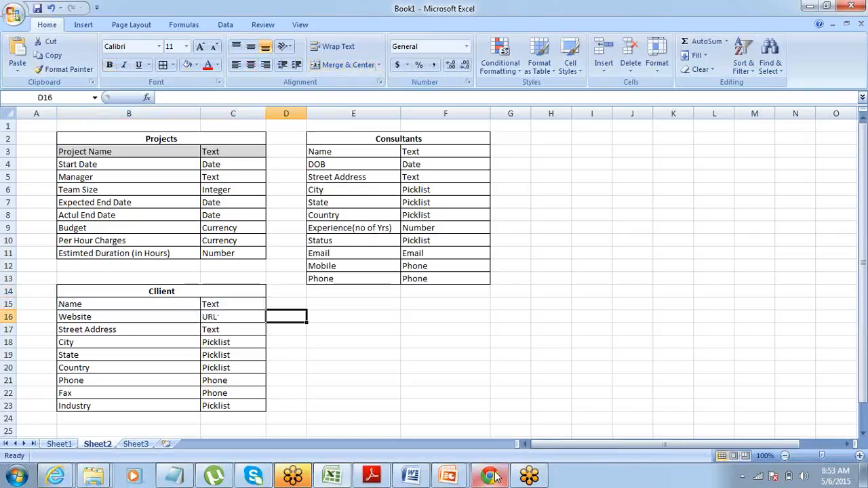
pyautogui.click(490, 476)
pyautogui.moveTo(864, 130); pyautogui.dragTo(863, 230)
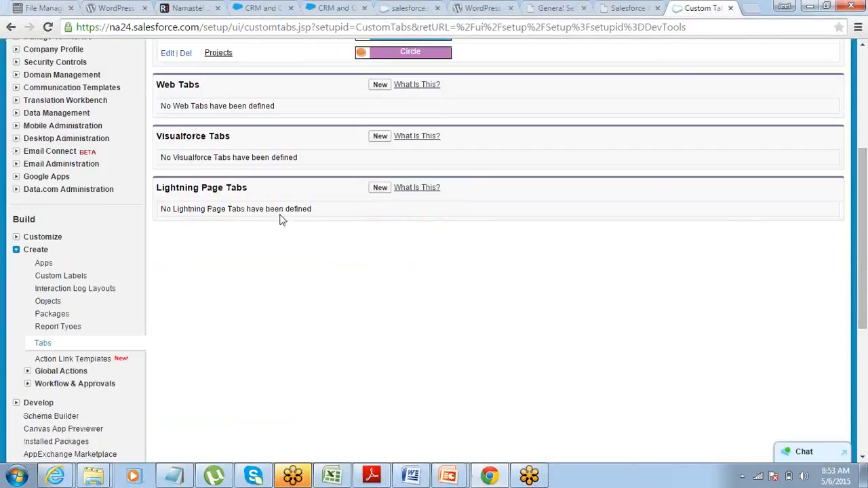
# Step: Create a custom object labelled Client with plural label Clients and save it
pyautogui.click(43, 305)
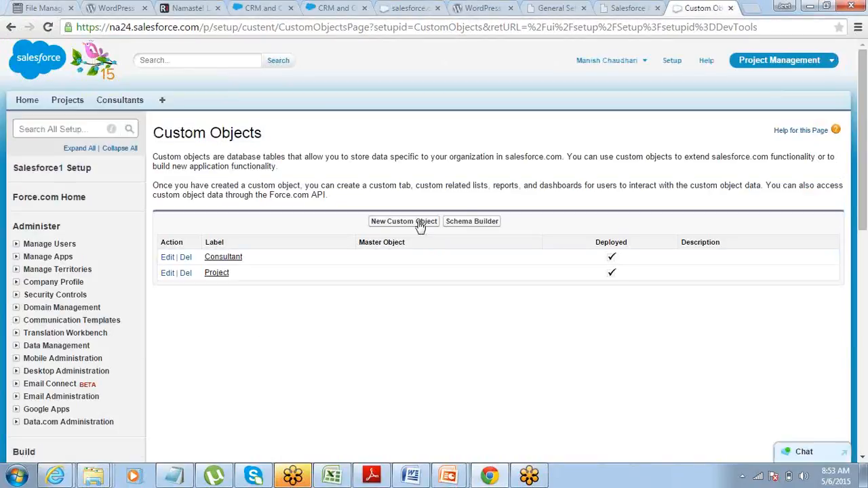
pyautogui.click(420, 222)
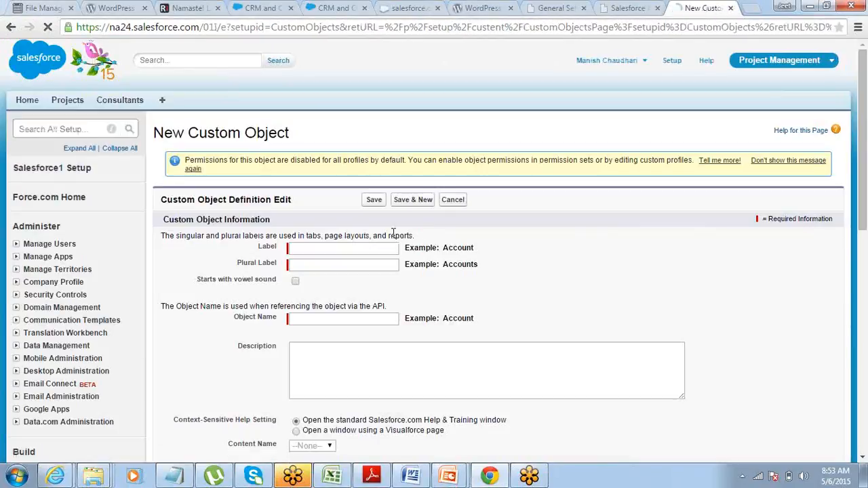
pyautogui.click(383, 248)
pyautogui.write('Cilent')
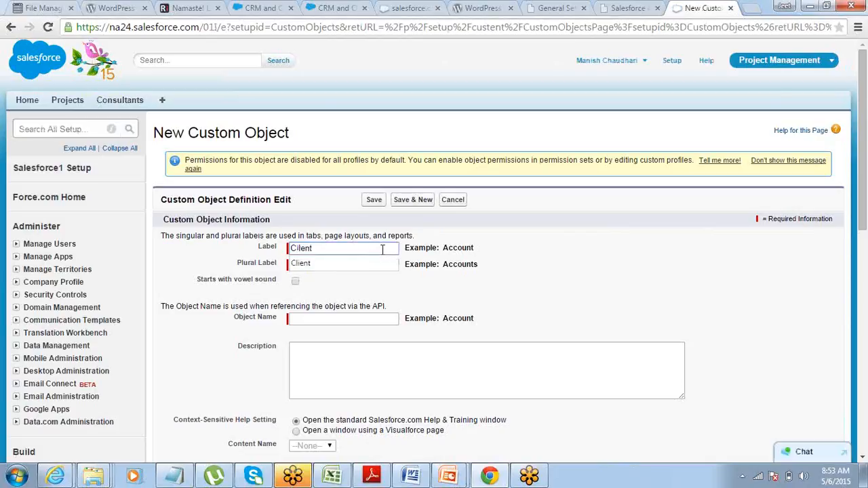
pyautogui.press('Tab')
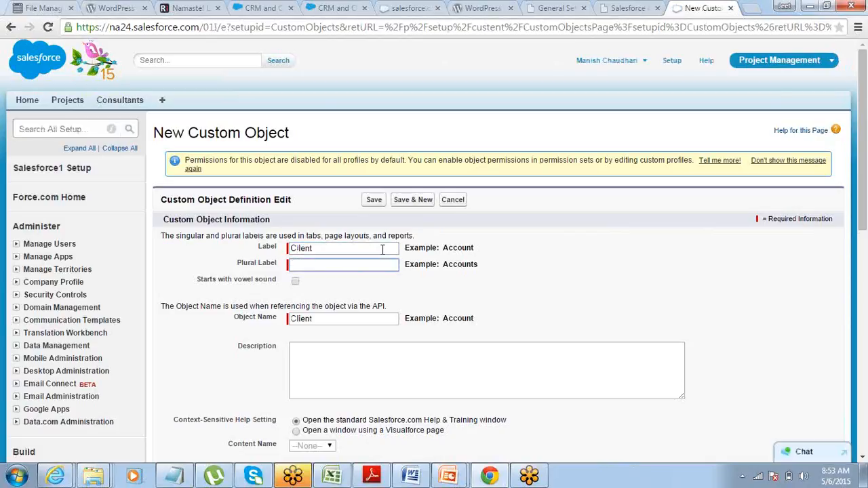
pyautogui.write('CLients')
pyautogui.press('Tab')
pyautogui.hotkey('shift', 'Tab')
pyautogui.press('End')
pyautogui.write('l')
pyautogui.click(375, 201)
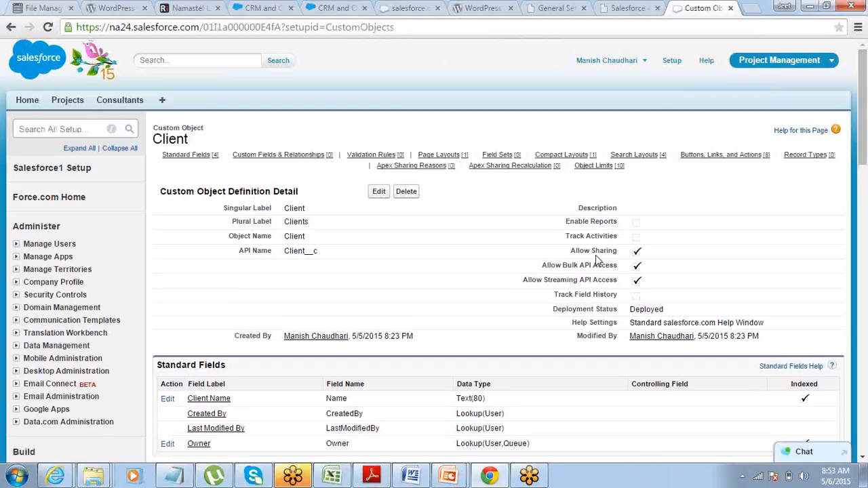
# Step: Start a new Text custom field on the Client object
pyautogui.moveTo(863, 81); pyautogui.dragTo(863, 150)
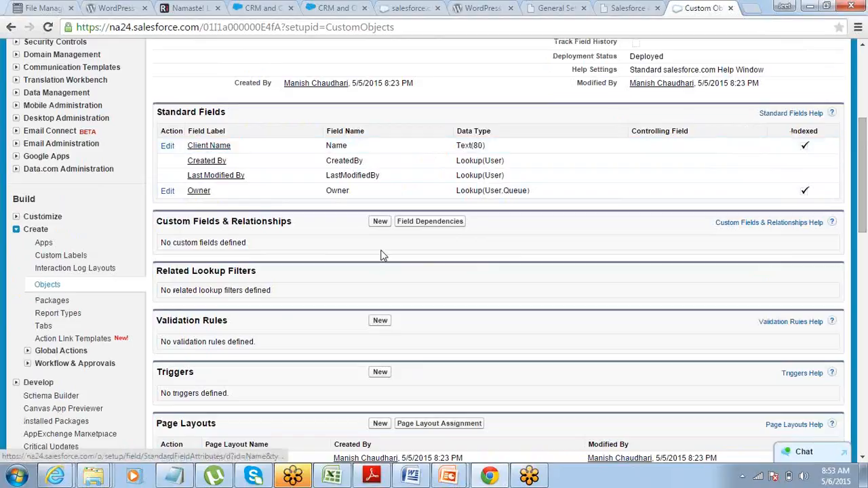
pyautogui.click(380, 222)
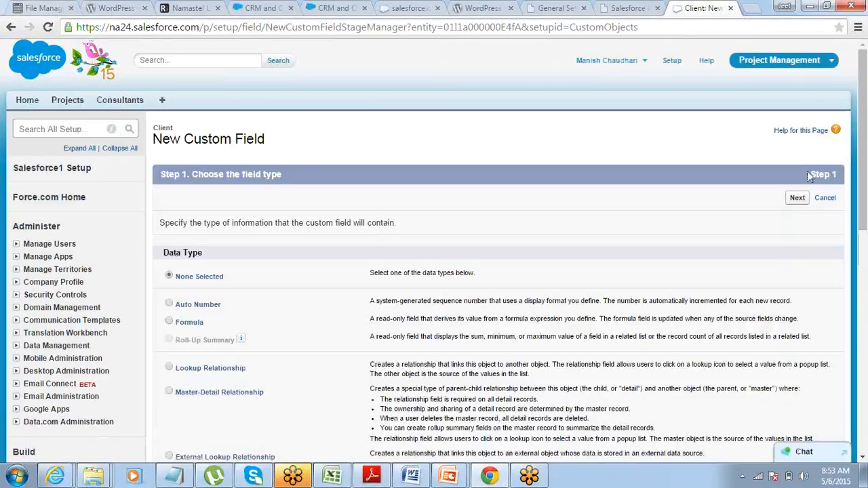
pyautogui.moveTo(865, 110); pyautogui.dragTo(865, 250)
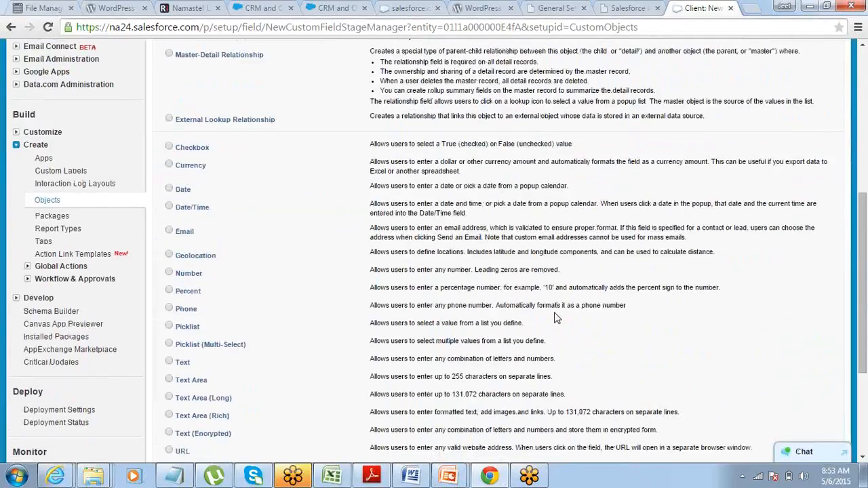
pyautogui.click(169, 362)
pyautogui.moveTo(864, 283); pyautogui.dragTo(864, 354)
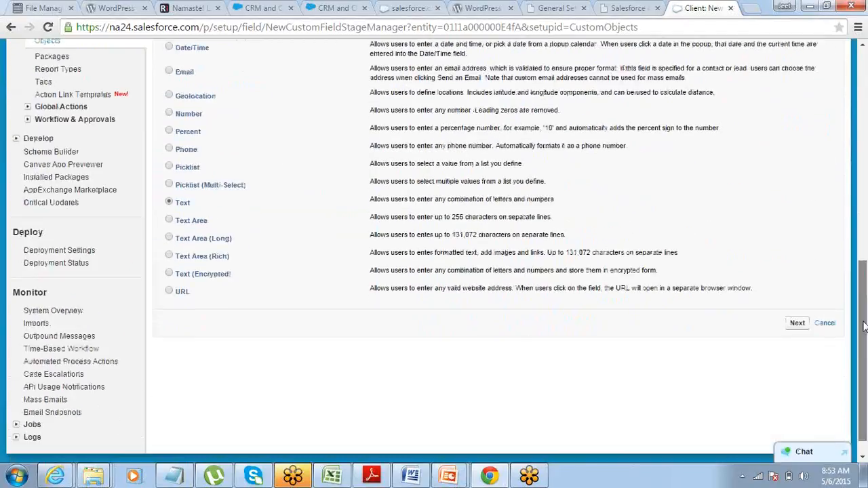
pyautogui.click(797, 324)
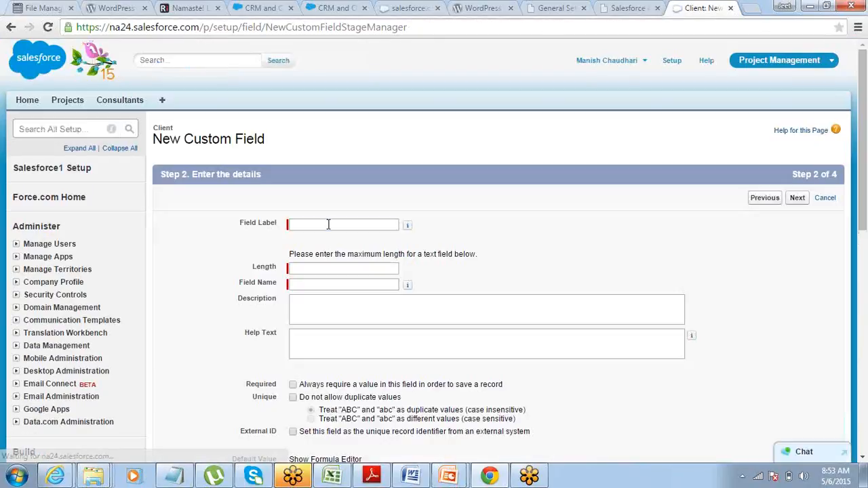
# Step: Label the field Street Address, length 50, visible to all profiles, and save it
pyautogui.click(329, 223)
pyautogui.write('STreet')
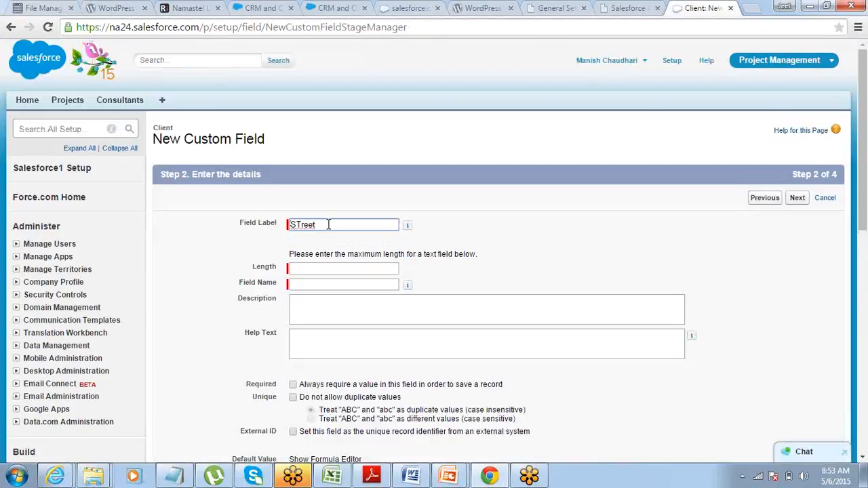
pyautogui.write('t')
pyautogui.press('Tab')
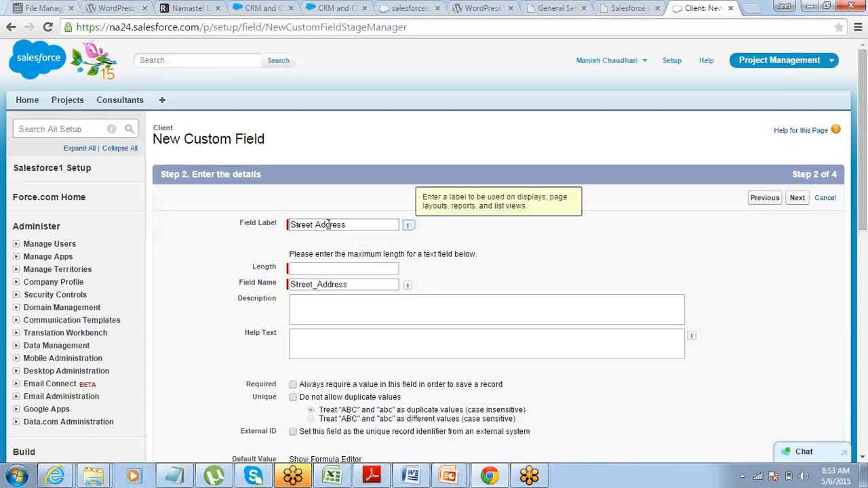
pyautogui.click(315, 269)
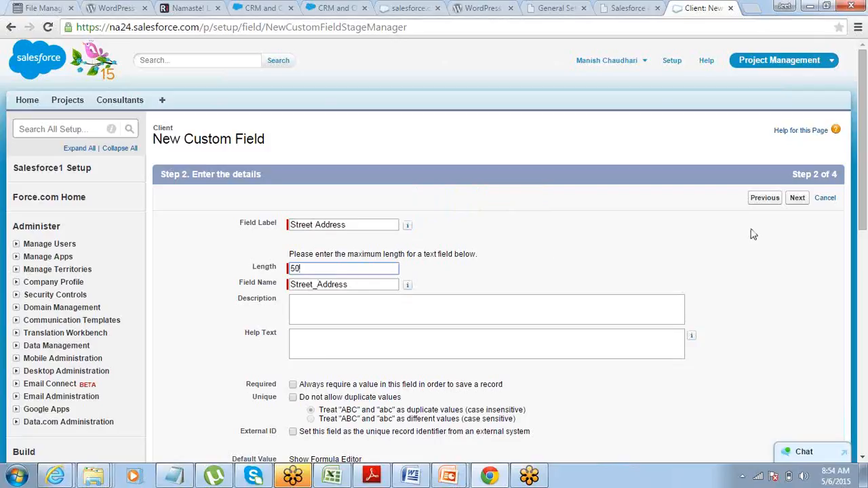
pyautogui.click(799, 198)
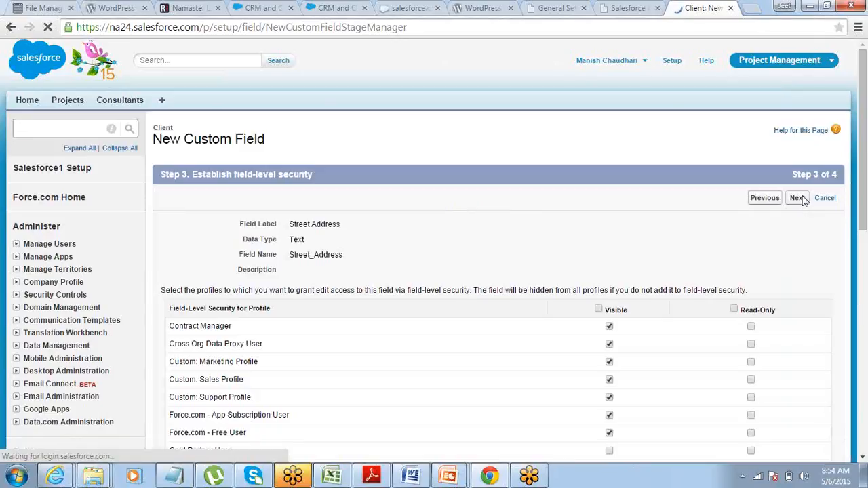
pyautogui.click(598, 309)
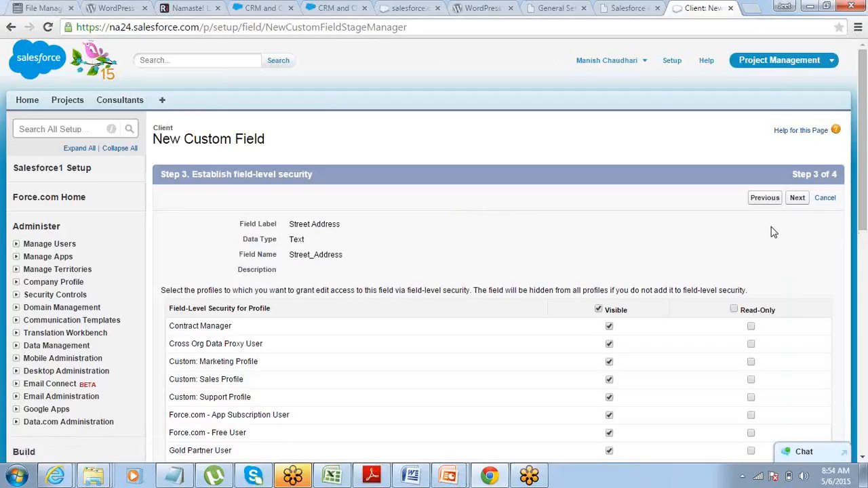
pyautogui.click(799, 201)
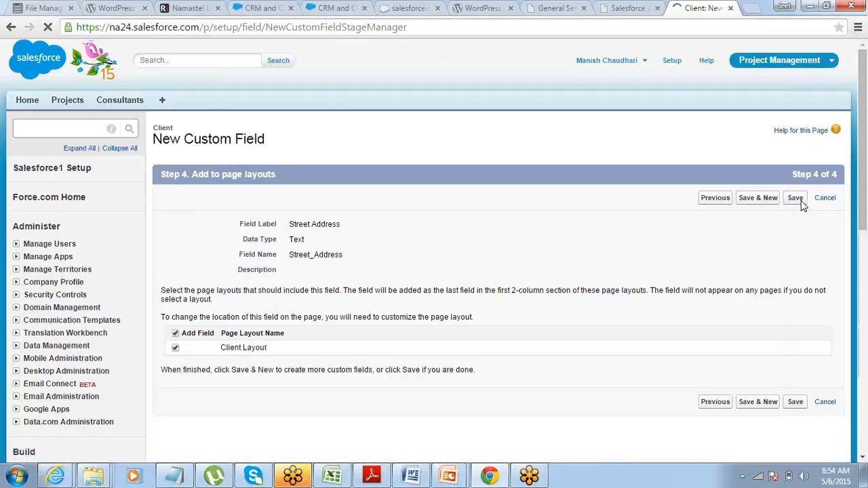
pyautogui.click(796, 200)
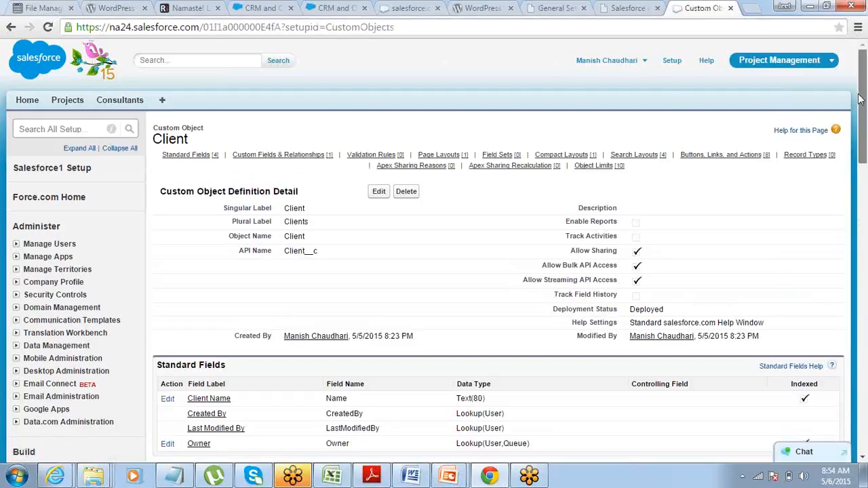
# Step: Start a new Picklist custom field on the Client object
pyautogui.moveTo(861, 131); pyautogui.dragTo(861, 187)
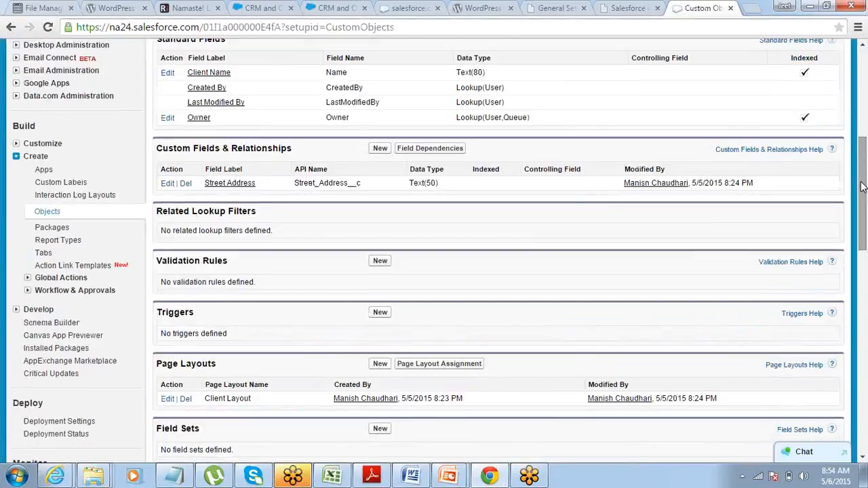
pyautogui.click(380, 150)
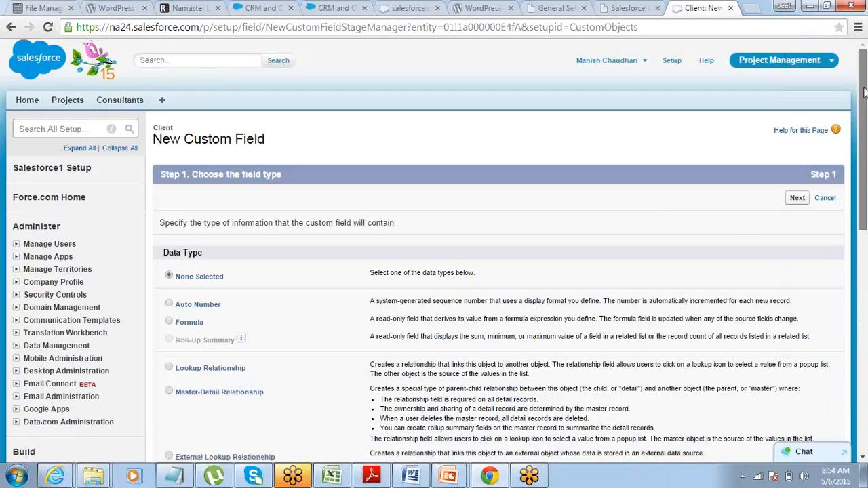
pyautogui.moveTo(865, 222); pyautogui.dragTo(865, 224)
pyautogui.scroll(-5, 865, 222)
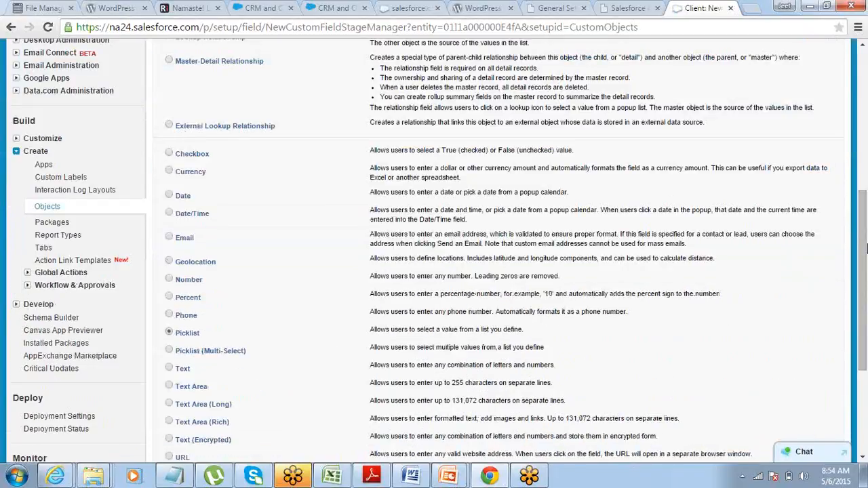
pyautogui.scroll(-3, 860, 344)
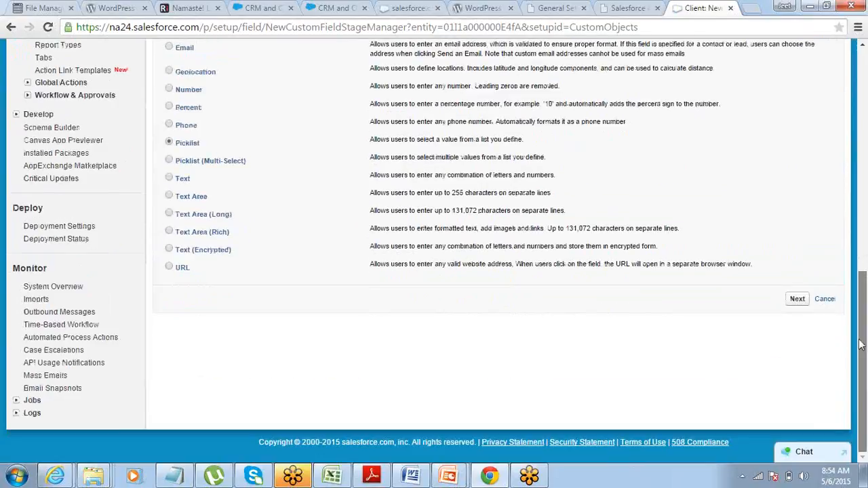
pyautogui.click(796, 300)
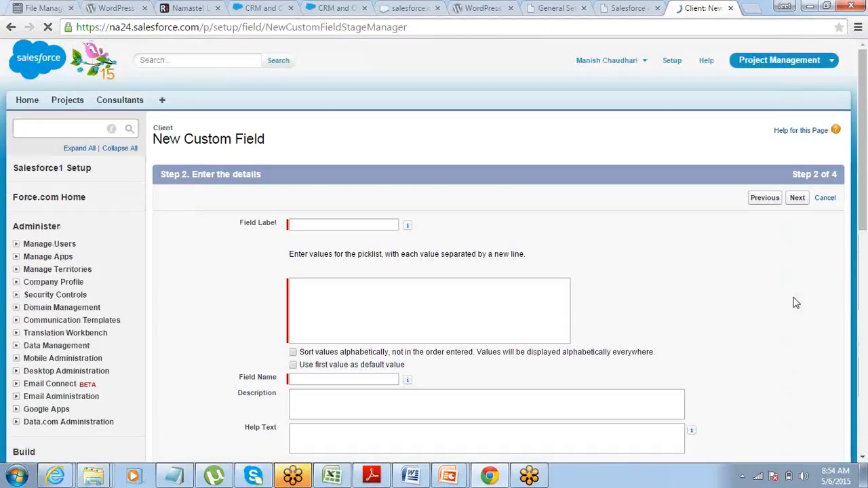
# Step: Label the picklist Country with values India, US, UK, Canada and Australia
pyautogui.click(354, 226)
pyautogui.write('Country')
pyautogui.press('Tab')
pyautogui.press('Tab')
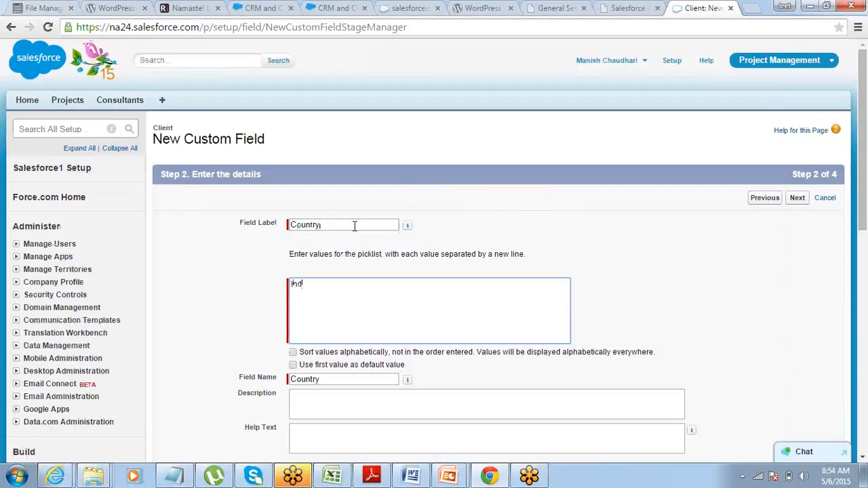
pyautogui.write('India')
pyautogui.press('Return')
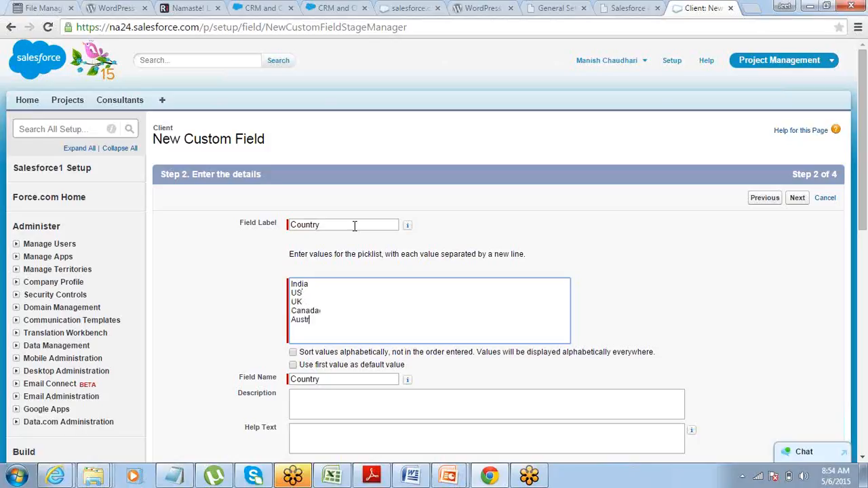
pyautogui.press('Tab')
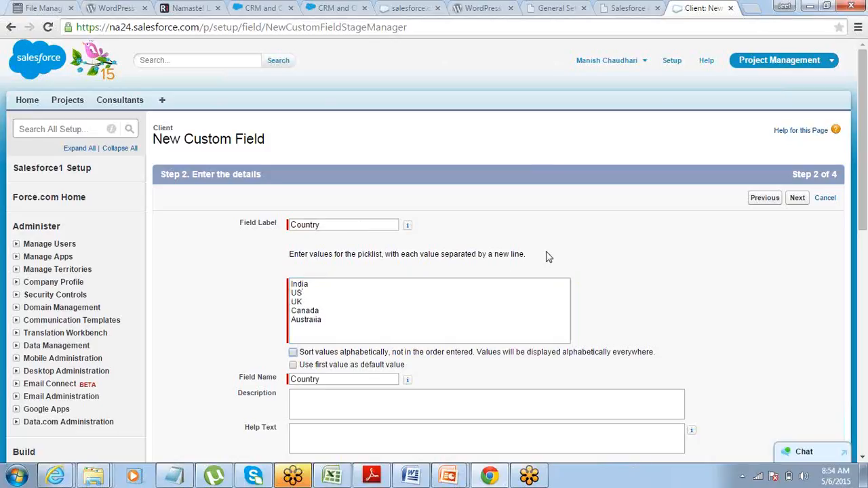
# Step: Keep the default security and Client Layout settings and save the Country field
pyautogui.click(798, 201)
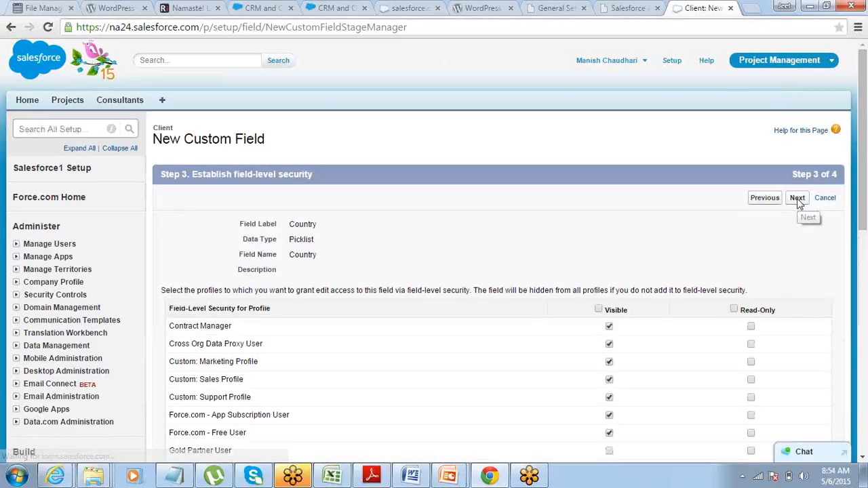
pyautogui.click(598, 311)
pyautogui.click(804, 201)
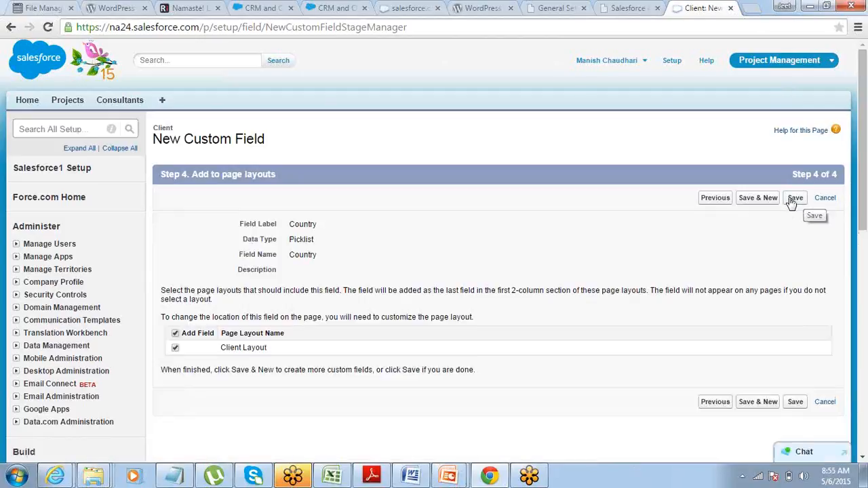
pyautogui.click(794, 201)
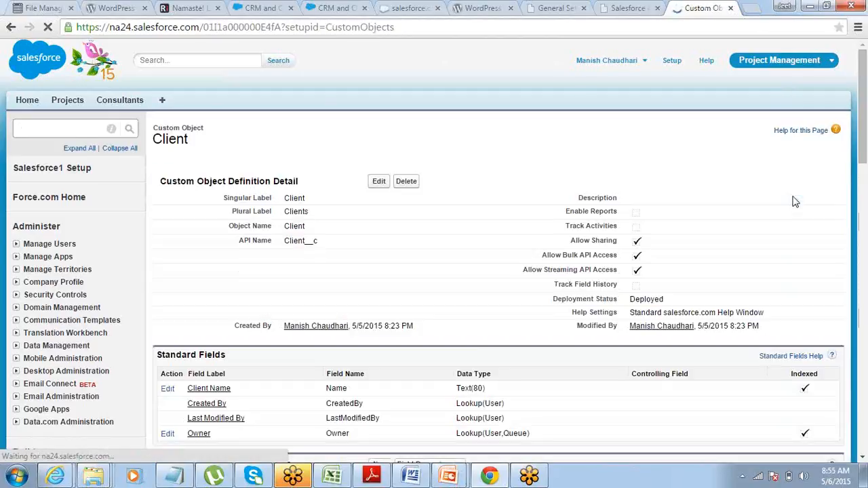
# Step: Start a new custom object tab for Client with the Computer style
pyautogui.moveTo(865, 129)
pyautogui.mouseDown()
pyautogui.moveTo(866, 187)
pyautogui.moveTo(865, 120)
pyautogui.mouseUp()
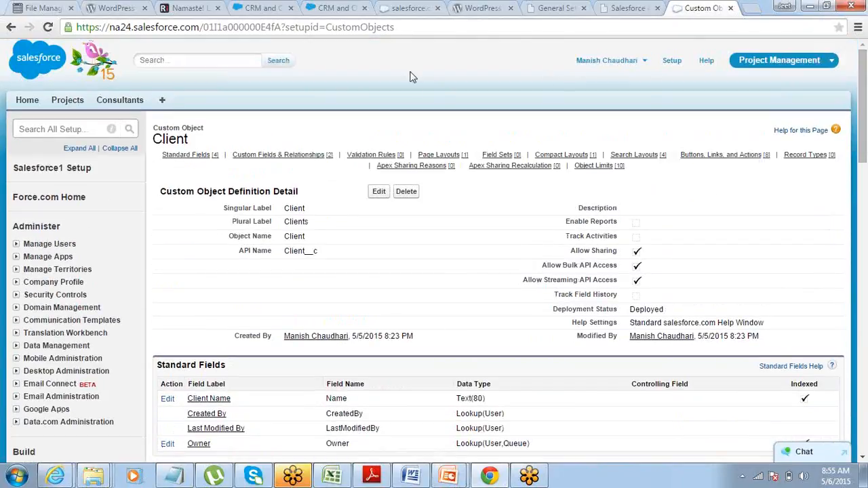
pyautogui.moveTo(866, 130); pyautogui.dragTo(866, 241)
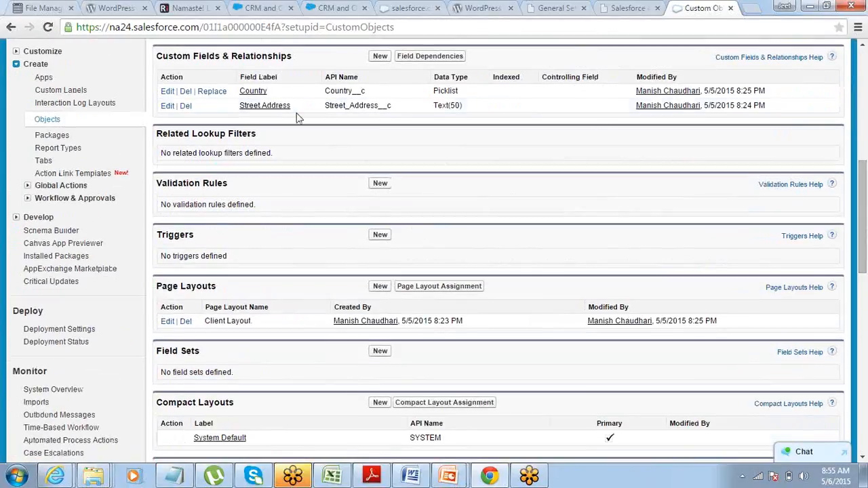
pyautogui.click(40, 160)
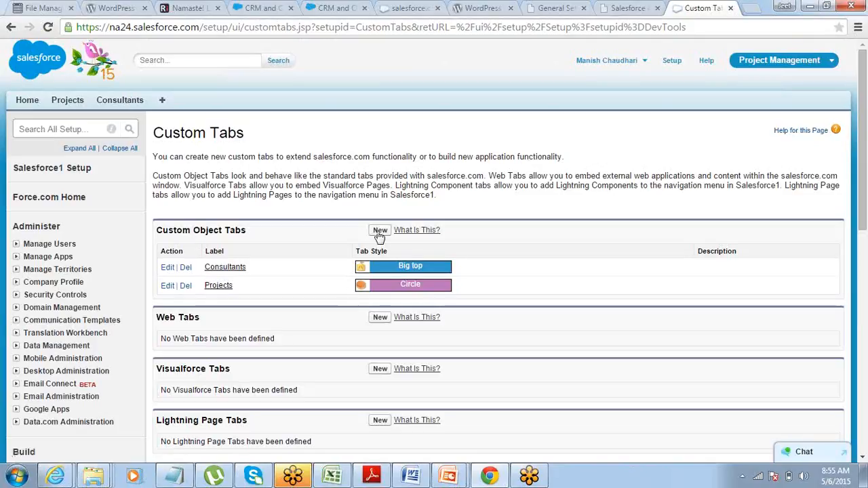
pyautogui.click(380, 231)
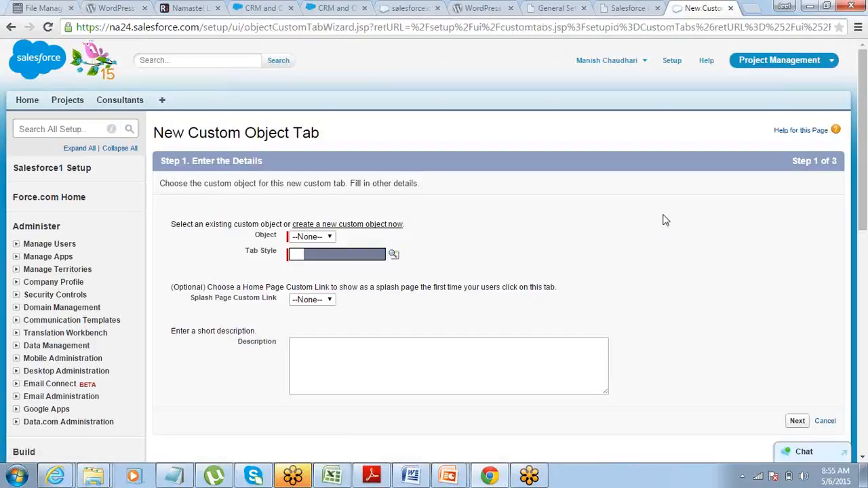
pyautogui.click(329, 237)
pyautogui.click(311, 258)
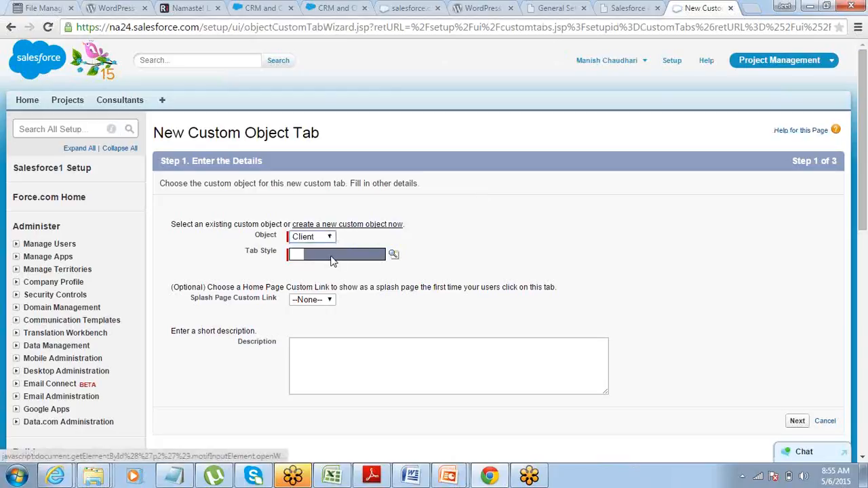
pyautogui.click(392, 255)
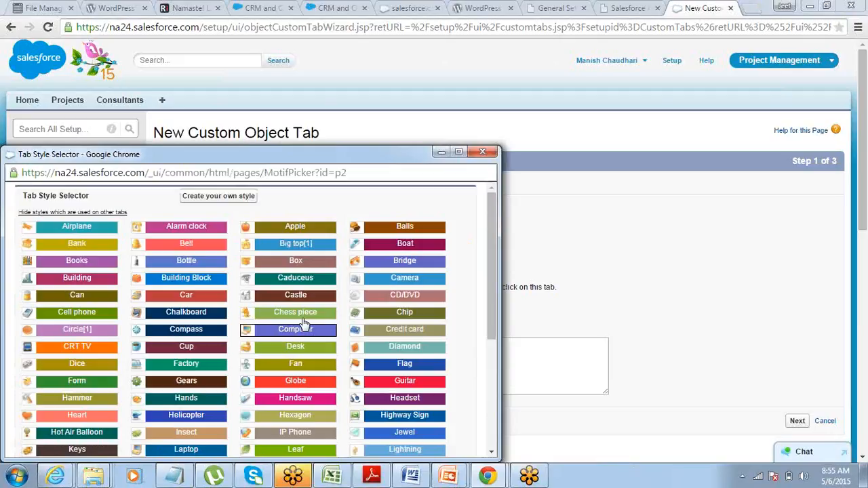
pyautogui.click(295, 329)
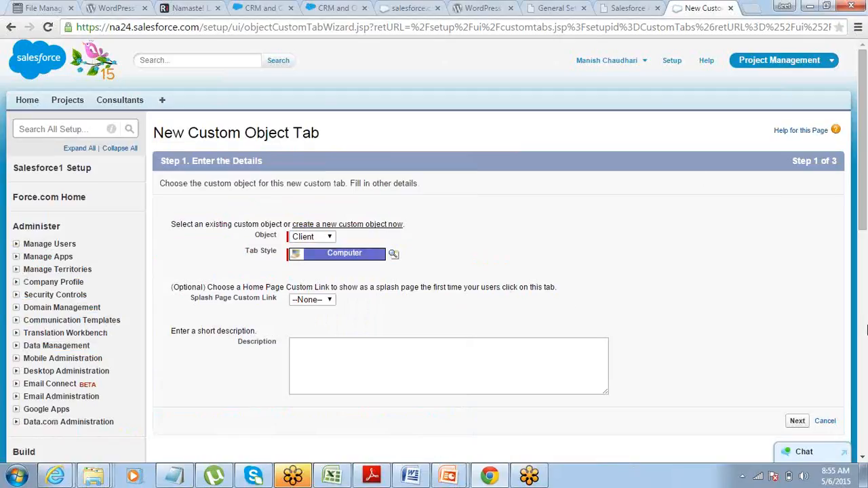
pyautogui.click(798, 421)
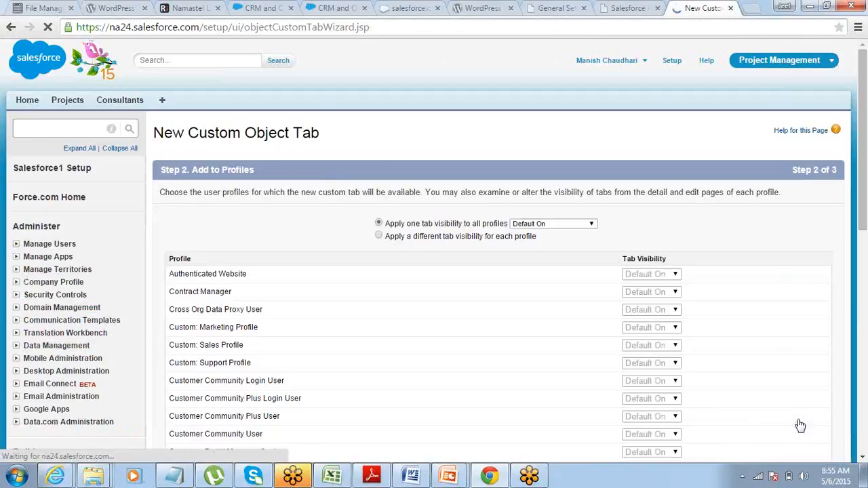
# Step: Include the Clients tab only in the Project Management app and save it
pyautogui.moveTo(862, 224); pyautogui.dragTo(757, 405)
pyautogui.click(798, 366)
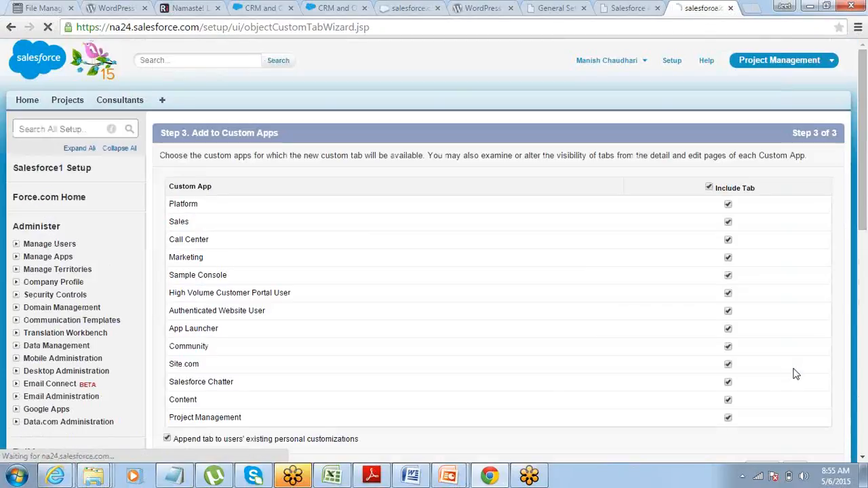
pyautogui.click(709, 188)
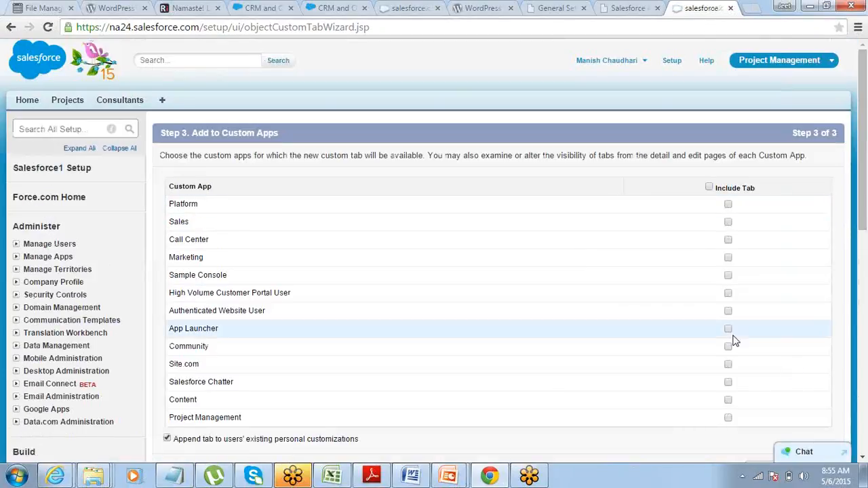
pyautogui.click(728, 418)
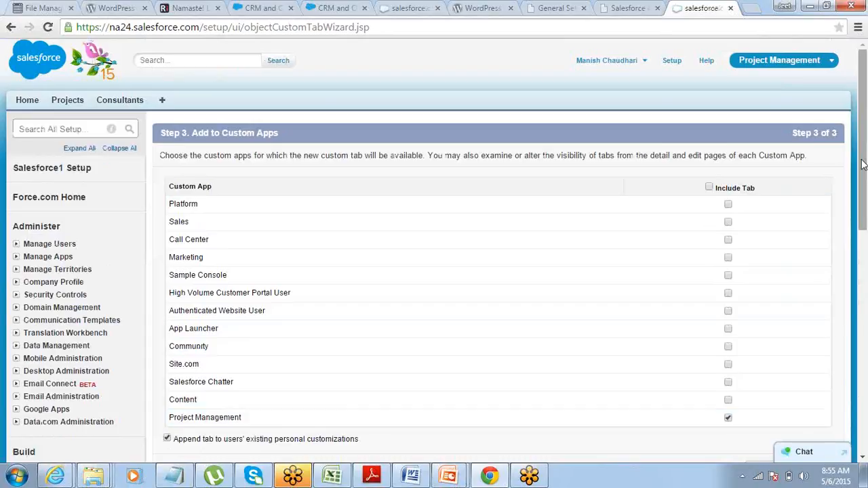
pyautogui.scroll(-2, 789, 291)
pyautogui.click(797, 314)
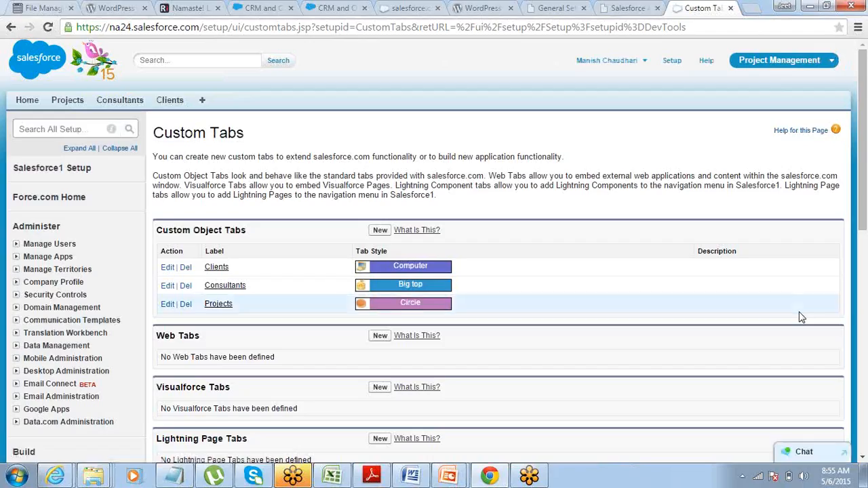
pyautogui.moveTo(866, 91)
pyautogui.mouseDown()
pyautogui.moveTo(865, 167)
pyautogui.moveTo(866, 90)
pyautogui.mouseUp()
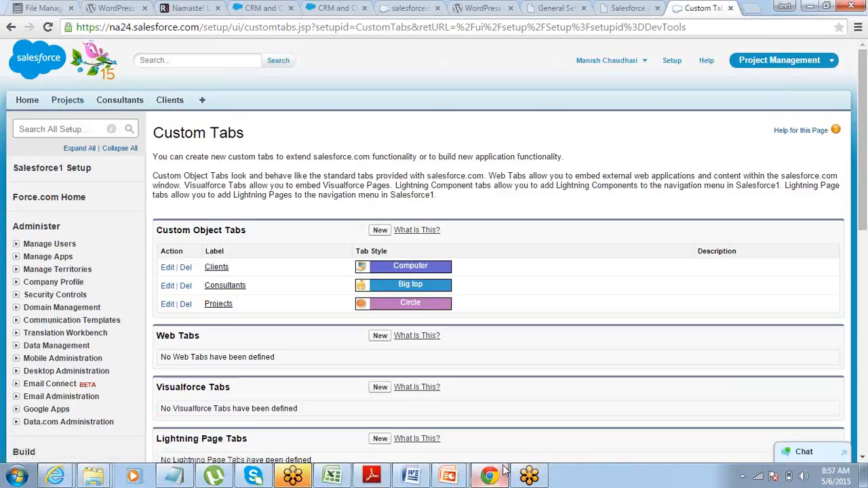
# Step: Check the Excel planning sheet at cell E18, then return to Salesforce's Custom Tabs page
pyautogui.click(334, 477)
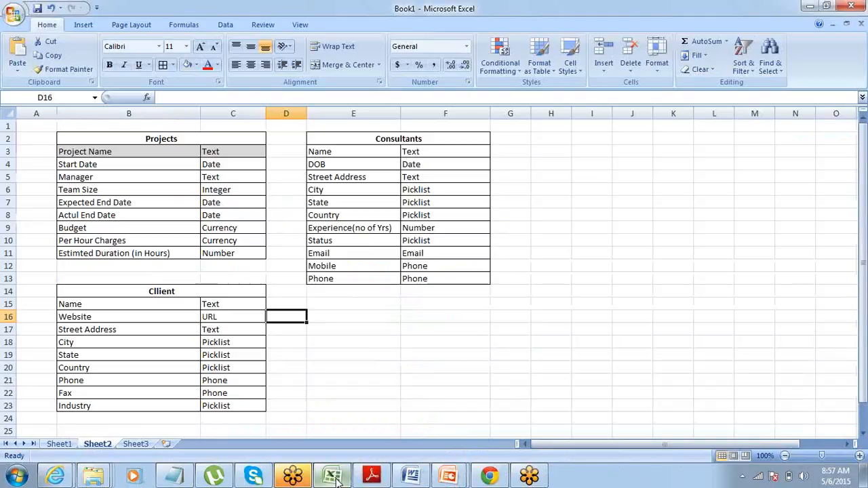
pyautogui.click(359, 339)
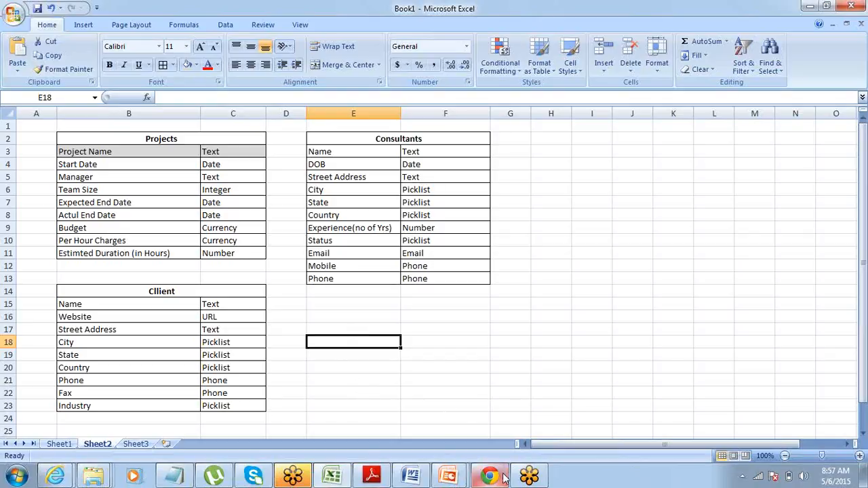
pyautogui.moveTo(503, 478)
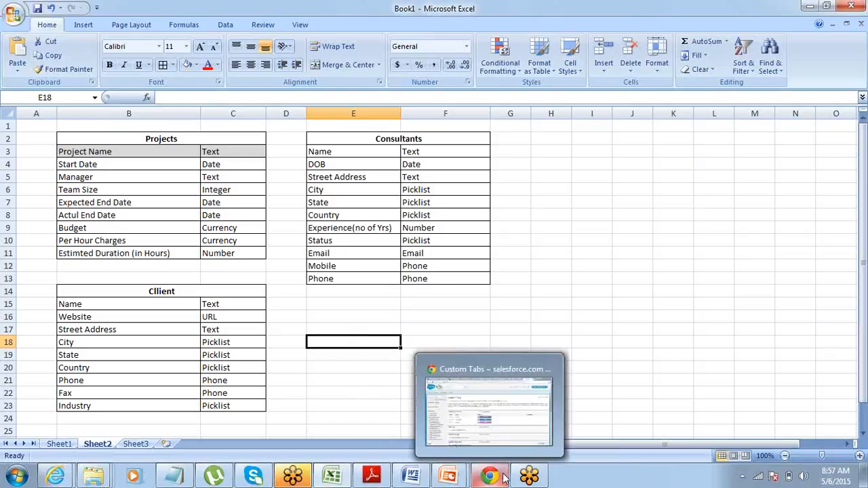
pyautogui.click(489, 378)
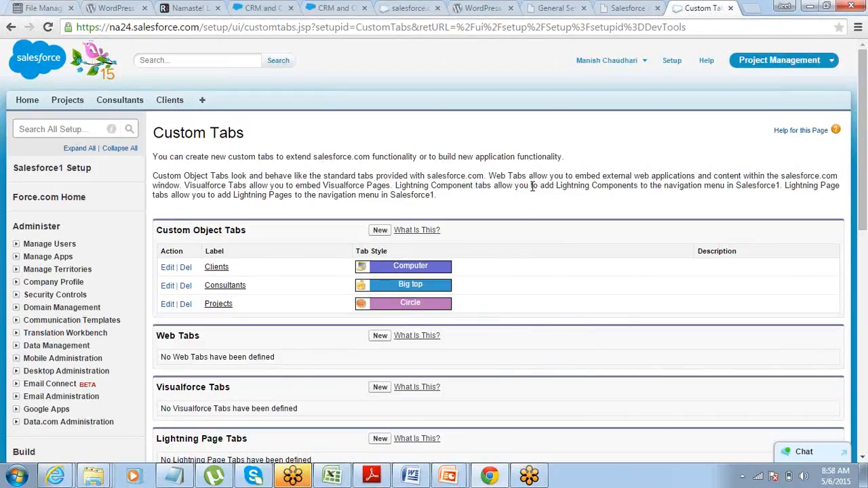
# Step: Scroll the Custom Tabs page to review the Clients, Consultants and Projects tabs
pyautogui.moveTo(864, 205); pyautogui.dragTo(864, 161)
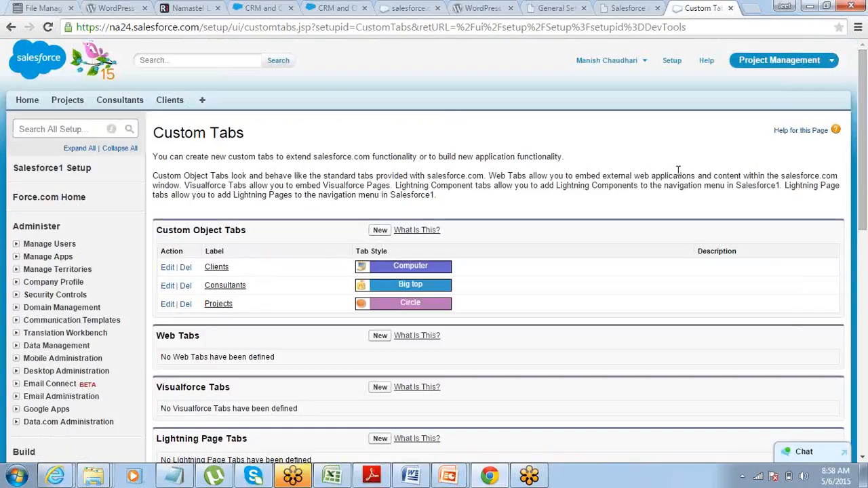